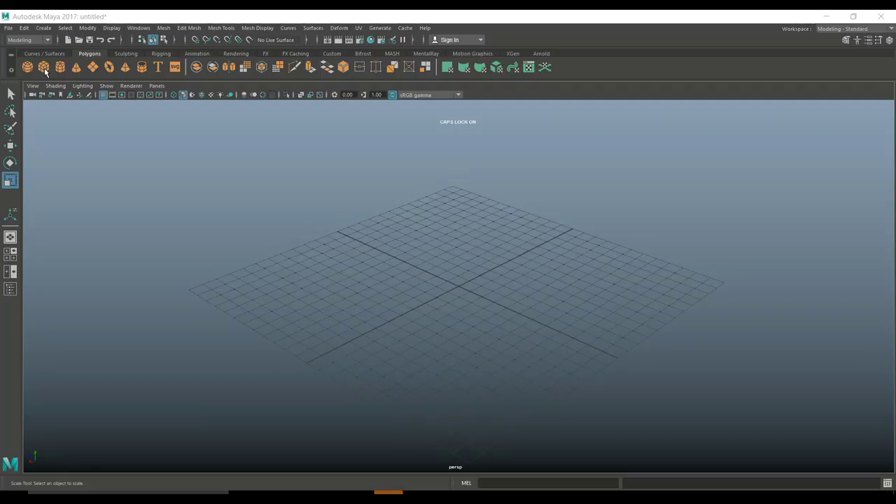
Step: Create a polygon cube and scale it into a wide, thin square slab
click(44, 68)
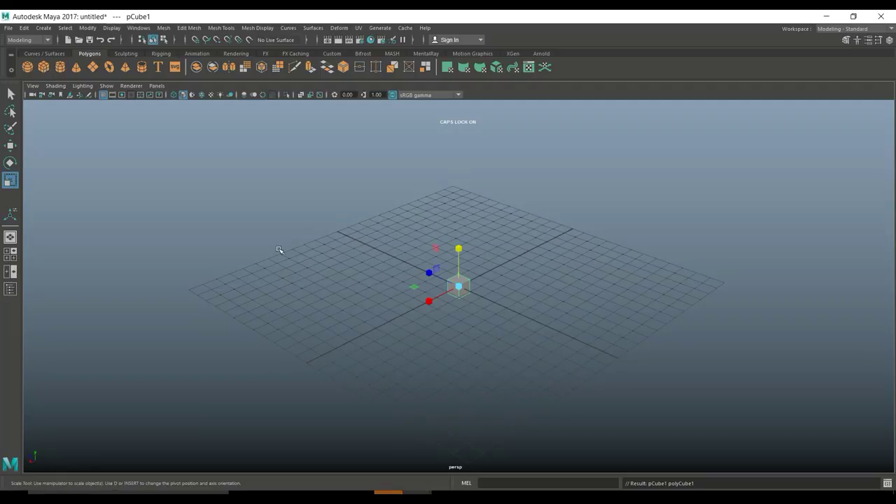
drag(460, 287, 640, 328)
drag(458, 250, 461, 287)
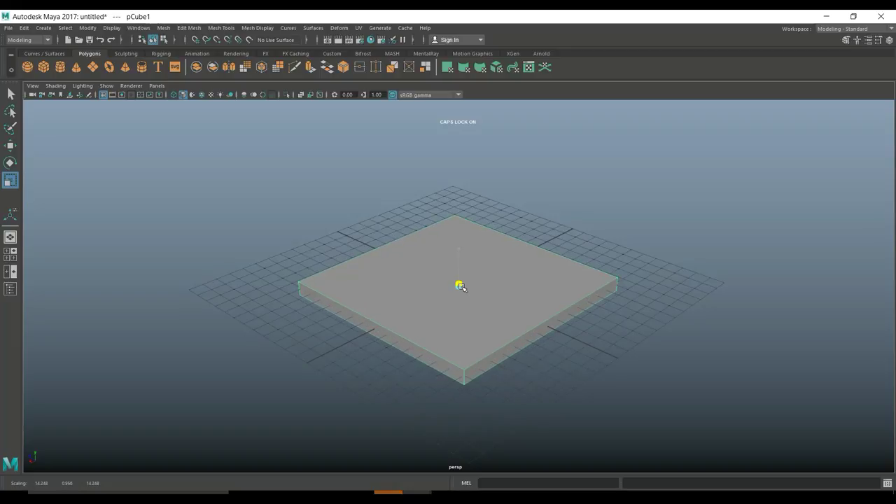
Step: Delete the slab's bottom face, then orbit around to check the open underside
click(643, 375)
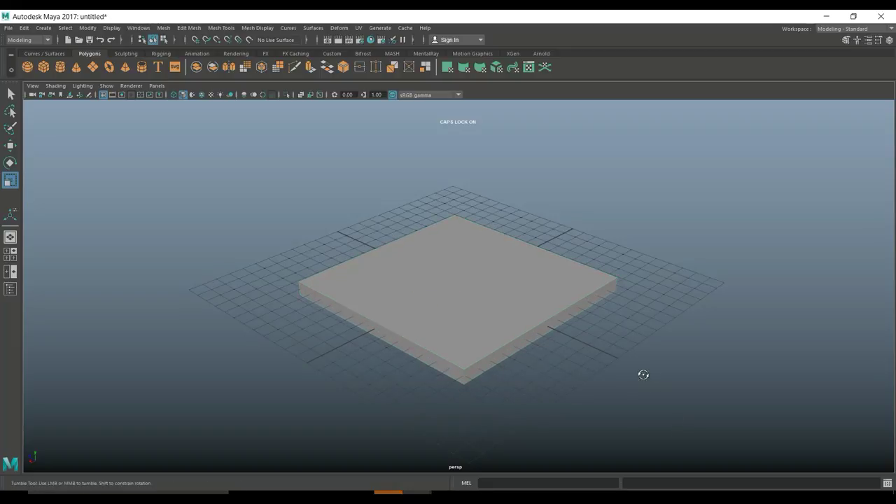
alt+drag(643, 375, 626, 322)
click(439, 226)
right_click(438, 225)
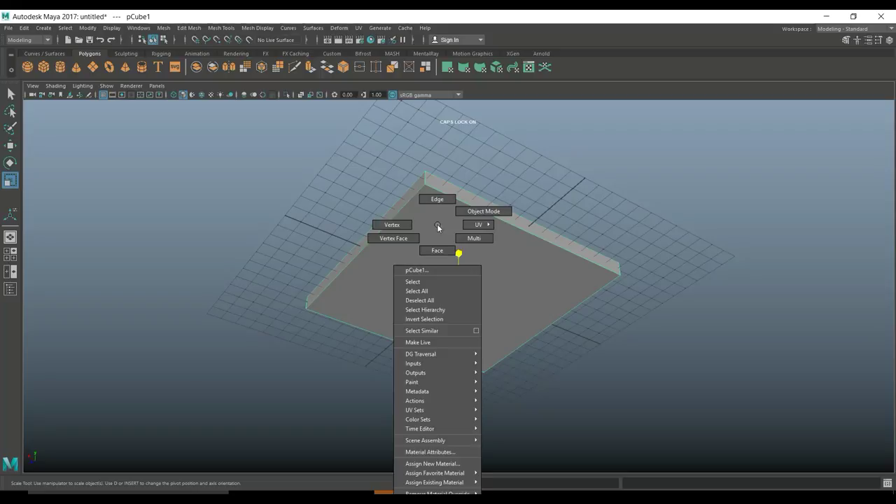
click(437, 250)
click(448, 232)
key(Delete)
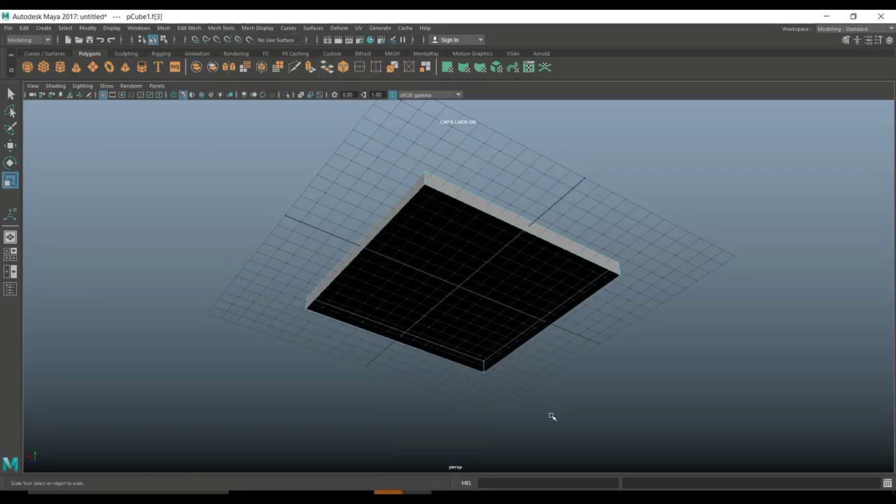
click(554, 416)
alt+drag(638, 382, 651, 417)
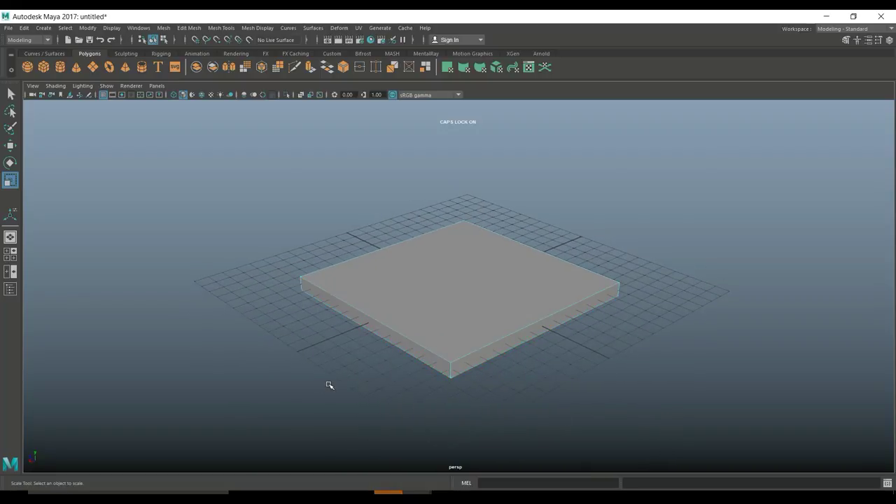
mouse_move(562, 406)
alt+mouse_down()
mouse_move(446, 392)
mouse_move(554, 397)
mouse_move(563, 384)
mouse_move(551, 398)
alt+mouse_up()
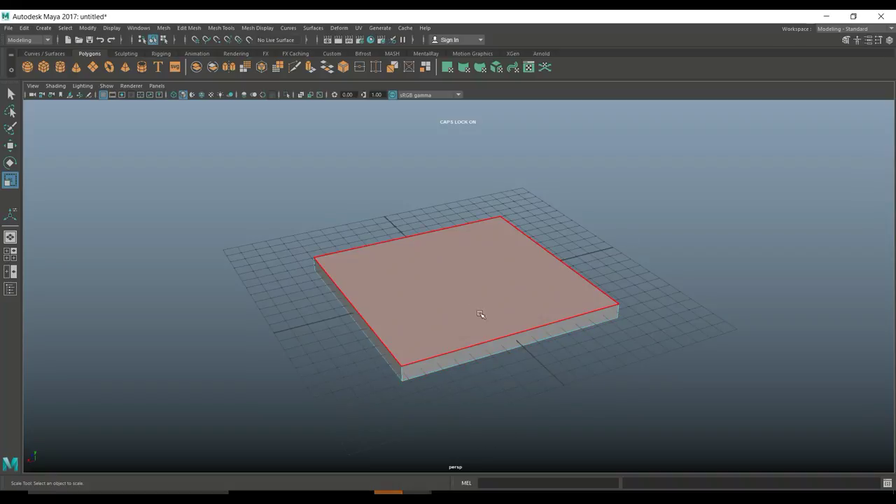
mouse_move(614, 393)
alt+mouse_down()
mouse_move(538, 352)
mouse_move(524, 381)
mouse_move(454, 374)
mouse_move(400, 386)
mouse_move(610, 386)
mouse_move(630, 376)
mouse_move(624, 386)
alt+mouse_up()
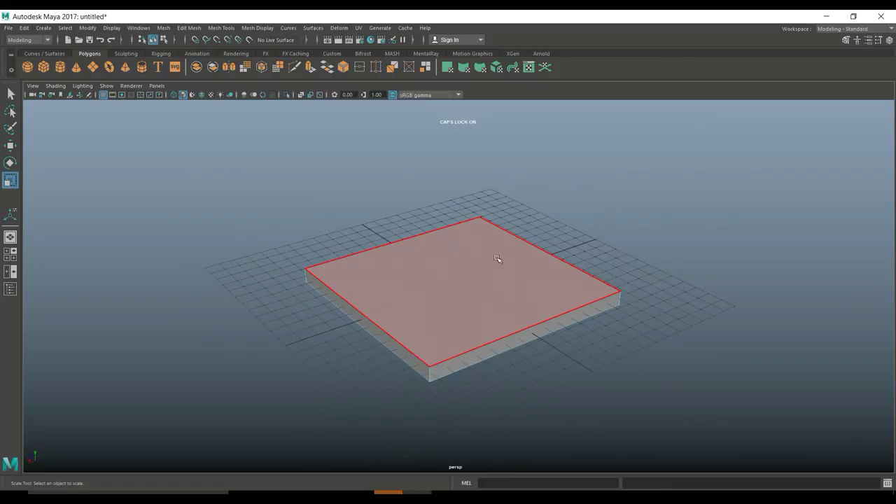
right_drag(495, 254, 536, 213)
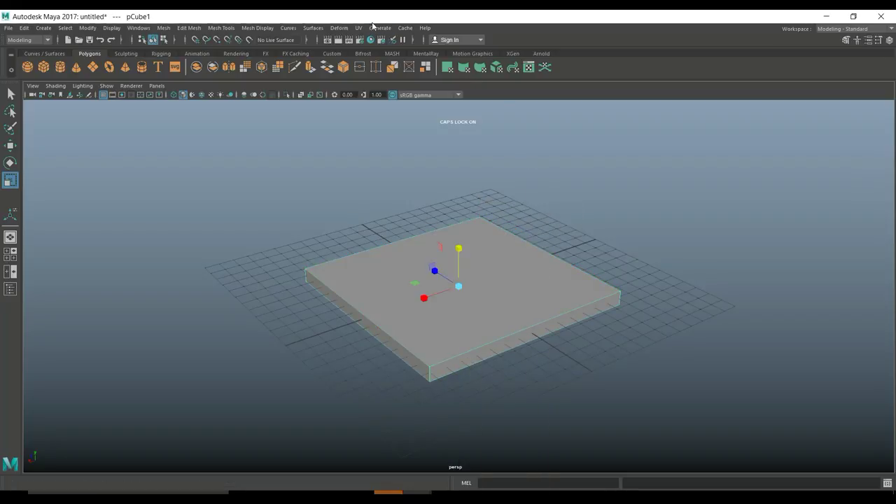
Step: Apply an Automatic UV projection to the slab and bring up the UV Editor
click(359, 29)
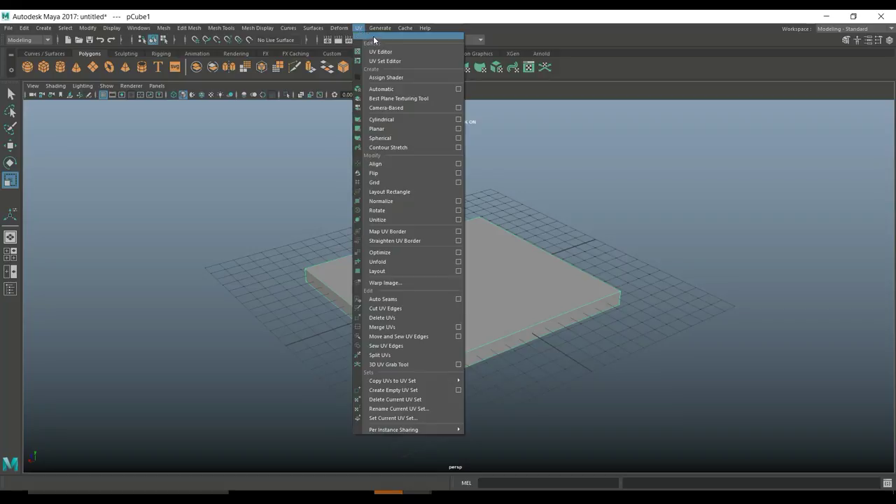
click(388, 89)
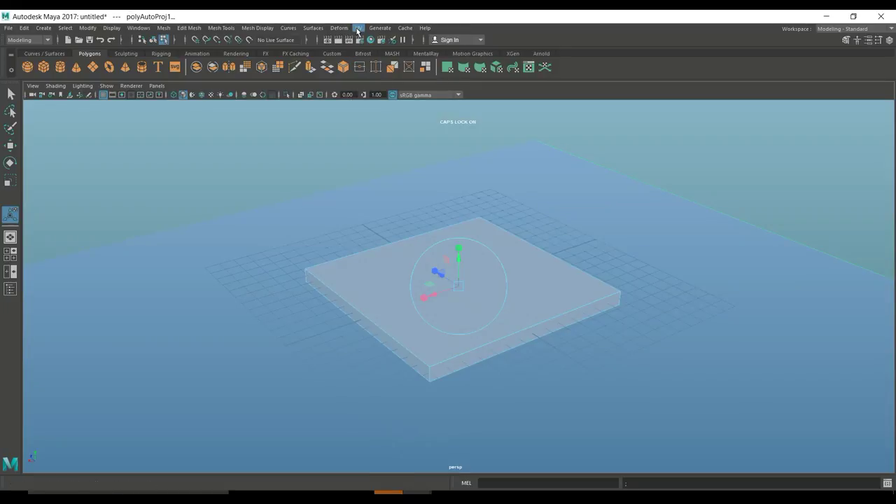
click(359, 28)
click(382, 52)
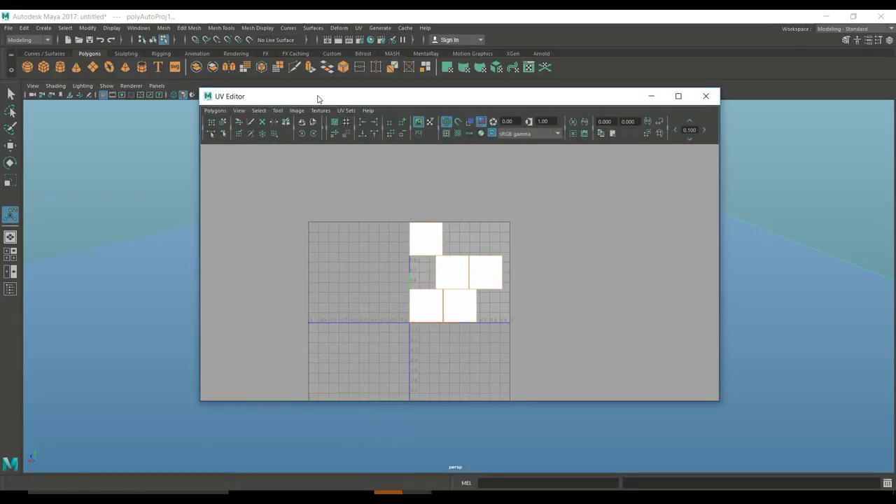
drag(320, 98, 579, 79)
alt+middle_drag(366, 231, 222, 241)
Step: Move the top-face UV shell and Move and Sew its edge to form a cross
click(716, 283)
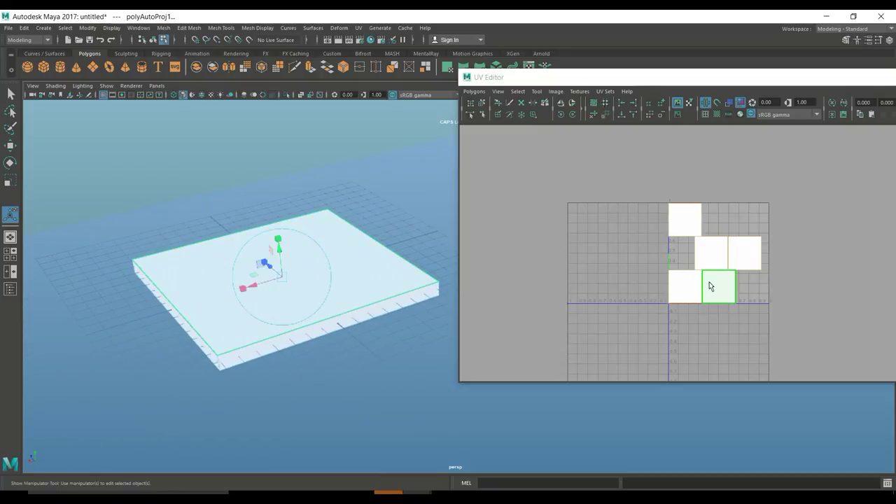
click(726, 294)
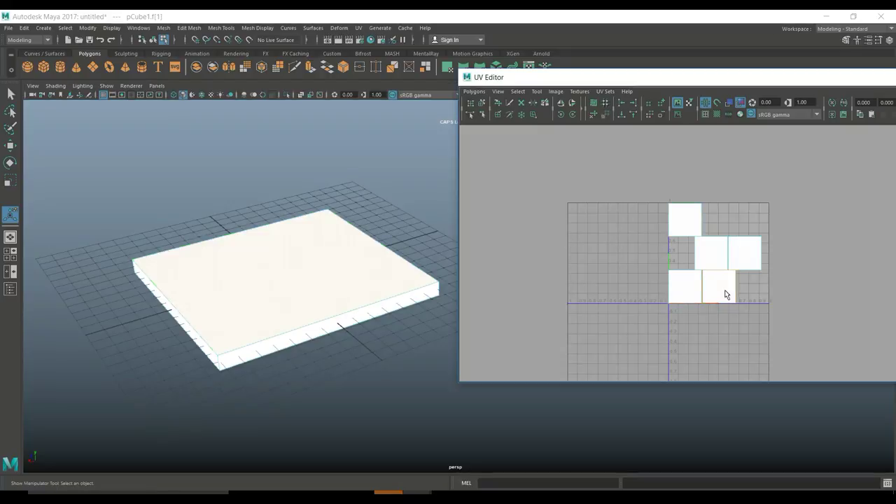
click(724, 288)
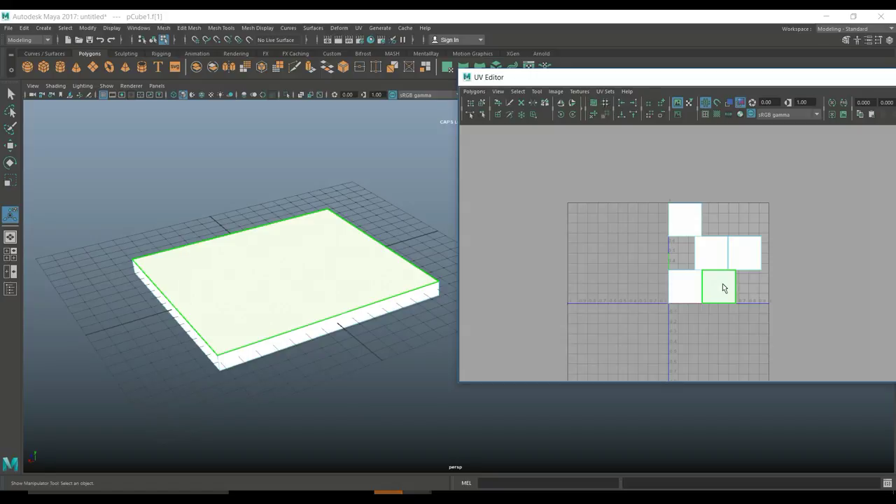
key(w)
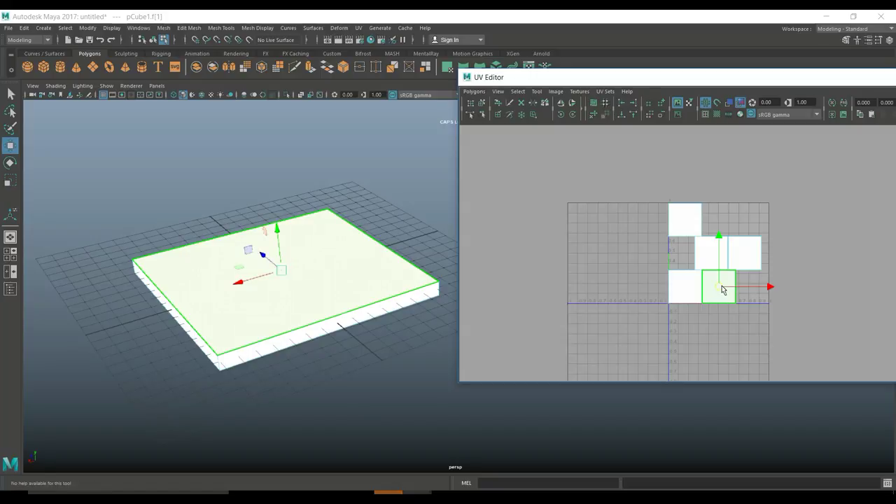
drag(723, 290, 612, 250)
right_click(606, 236)
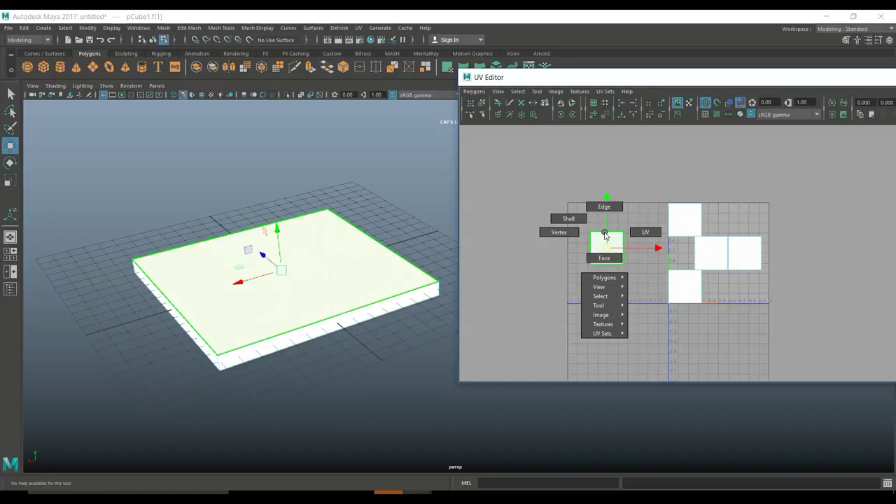
right_drag(606, 236, 606, 202)
click(606, 233)
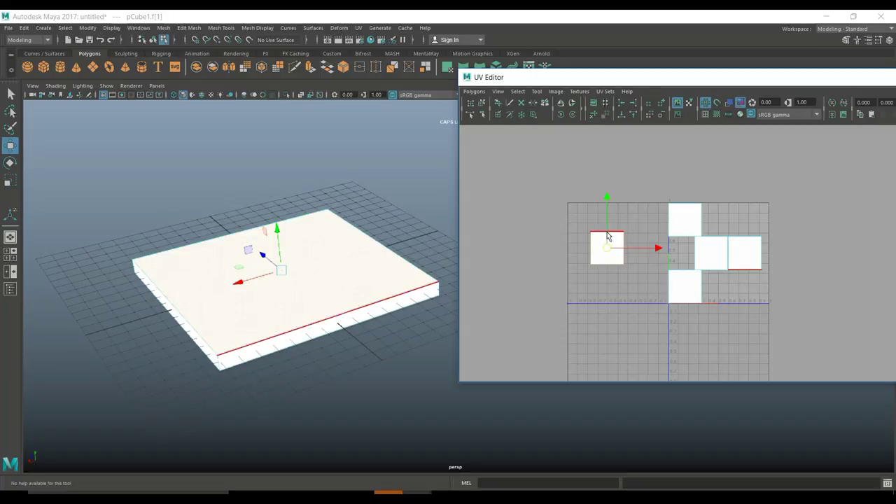
click(474, 91)
click(526, 416)
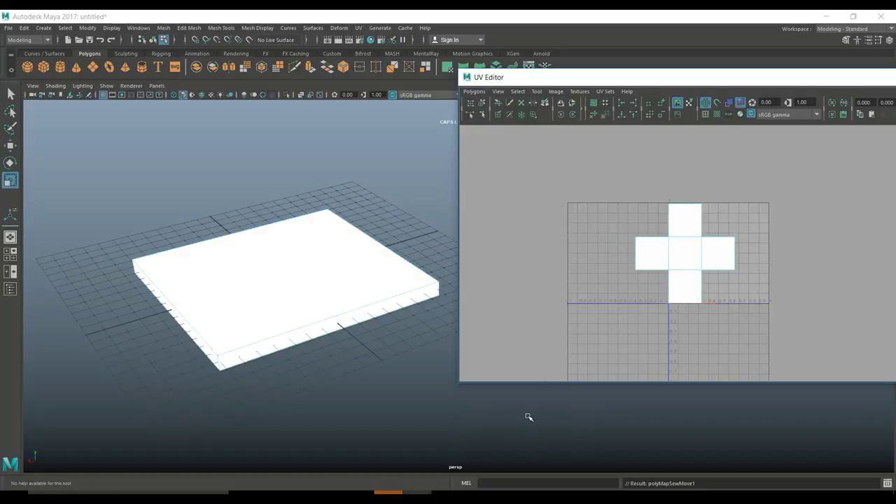
Step: Select the whole UV cross and run Layout to fit it in 0–1 UV space
right_drag(688, 244, 645, 227)
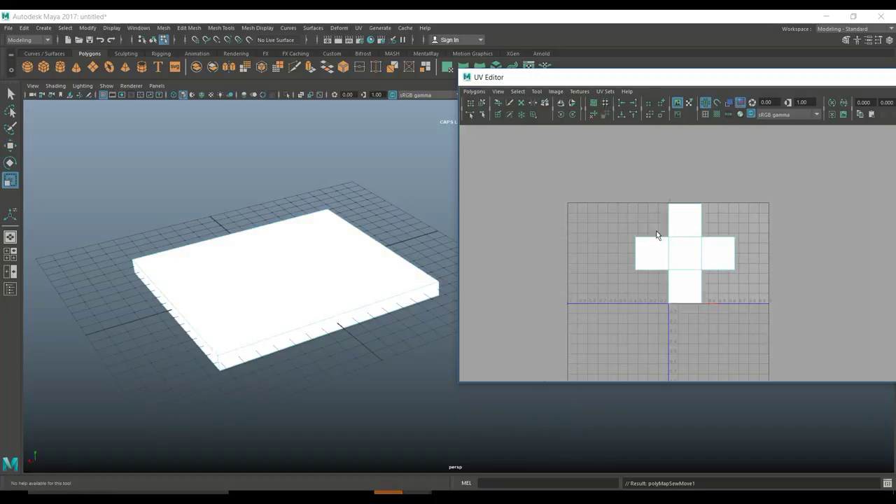
click(683, 253)
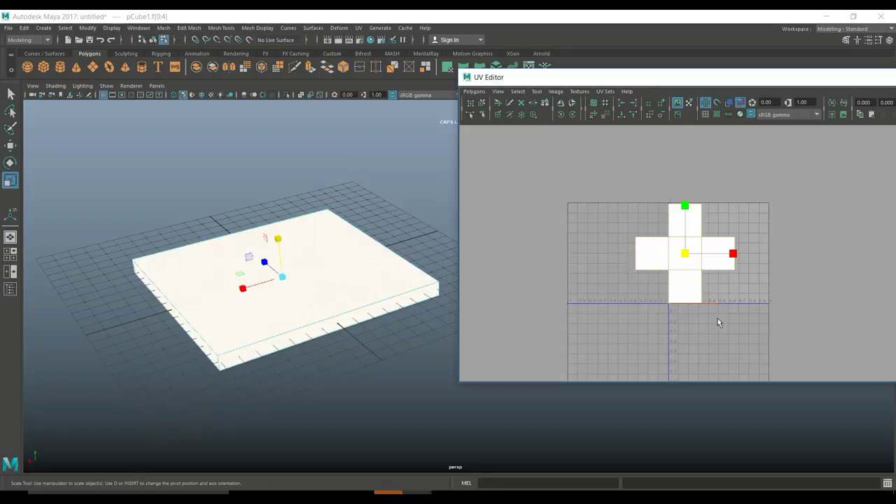
click(474, 91)
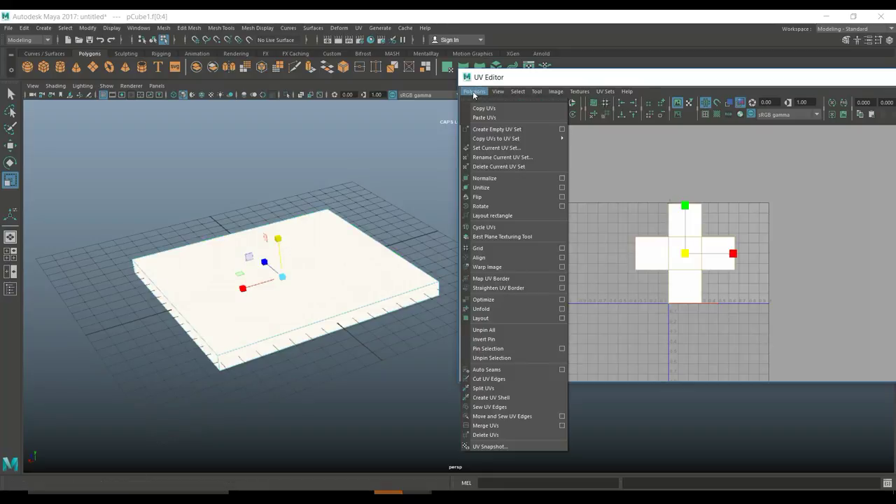
click(501, 319)
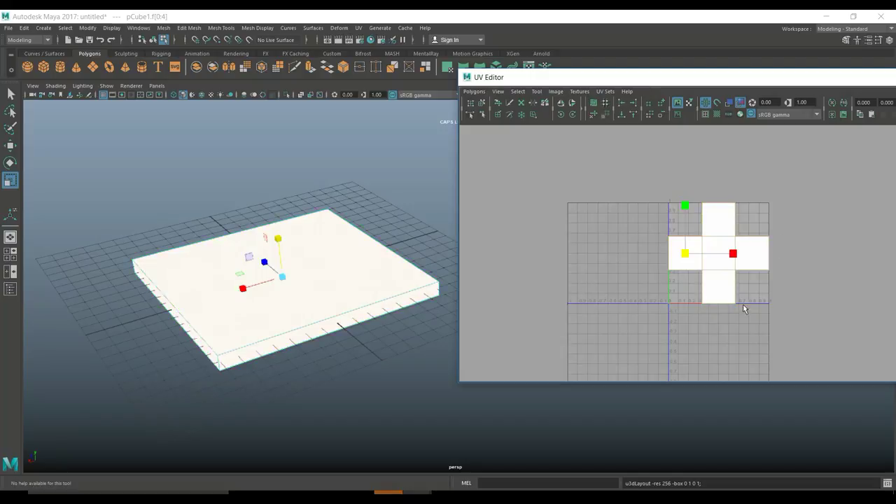
drag(682, 85, 437, 104)
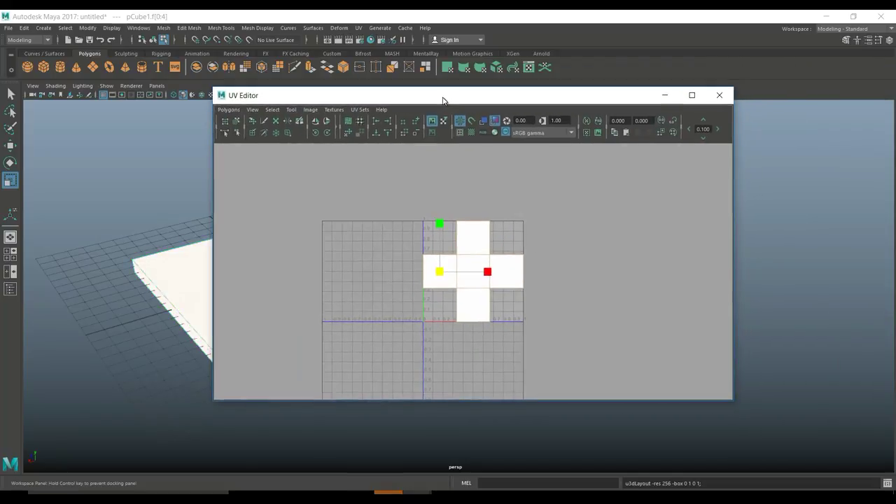
Step: Close the UV Editor, return to object mode, and set Export Selection to OBJexport format
click(721, 98)
right_drag(368, 250, 410, 224)
right_drag(374, 266, 319, 207)
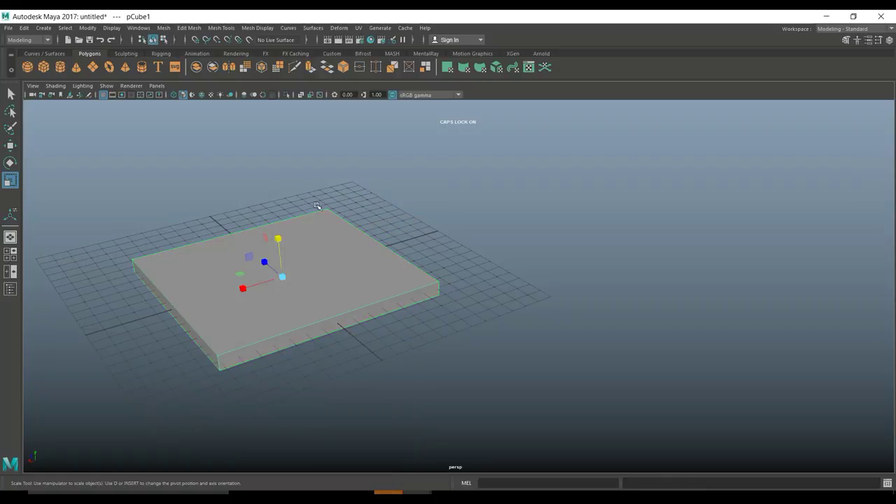
click(9, 28)
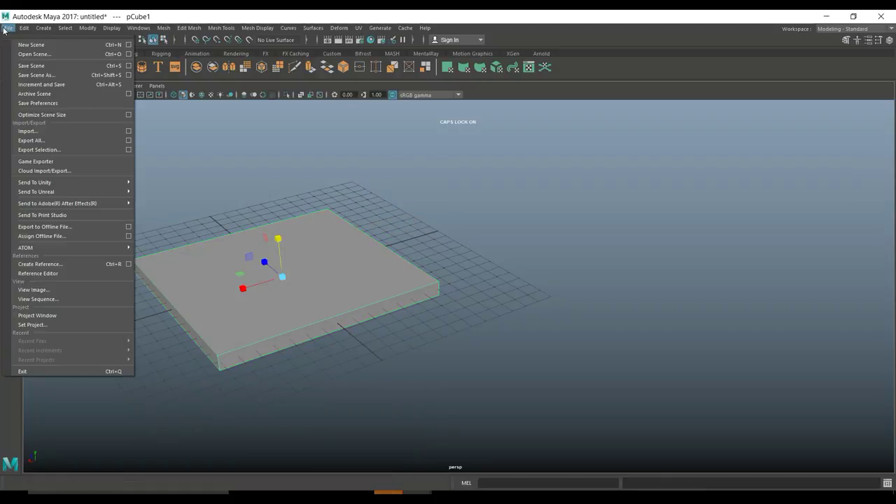
click(129, 150)
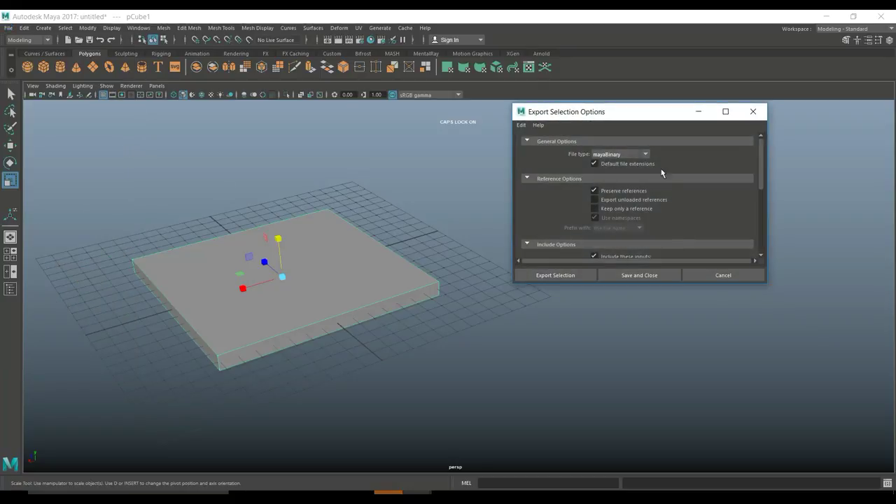
click(646, 154)
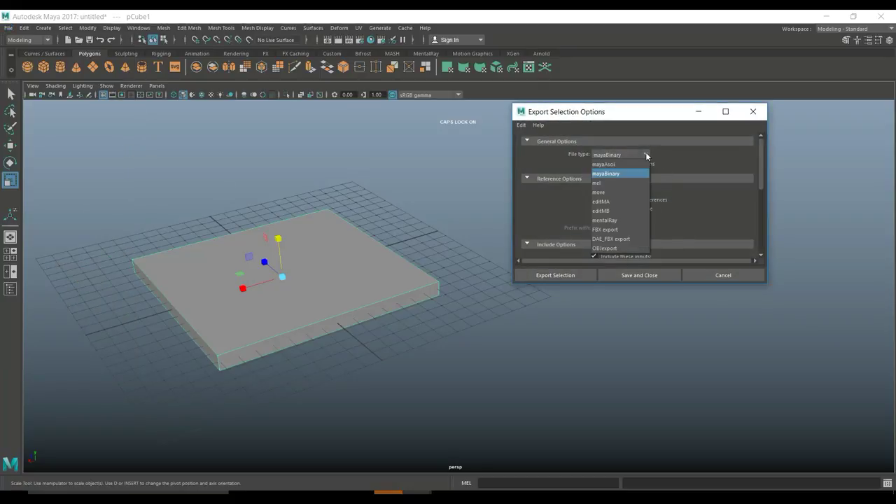
click(636, 247)
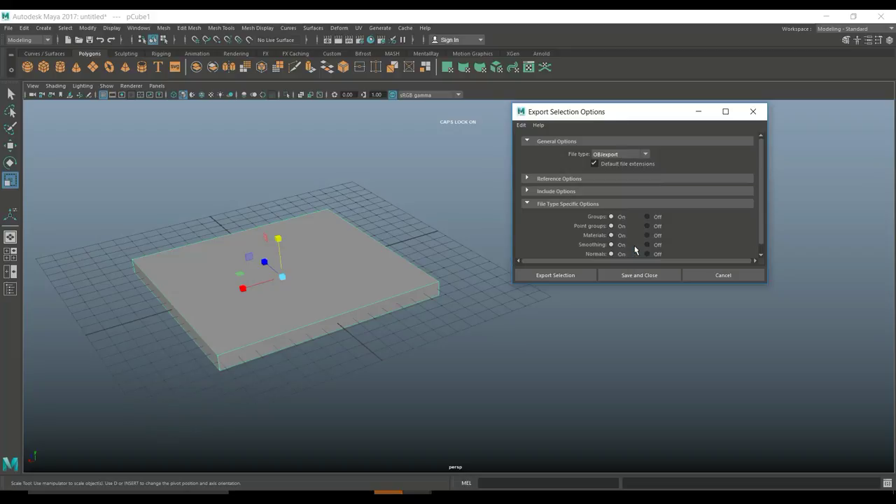
scroll(678, 208, down, 1)
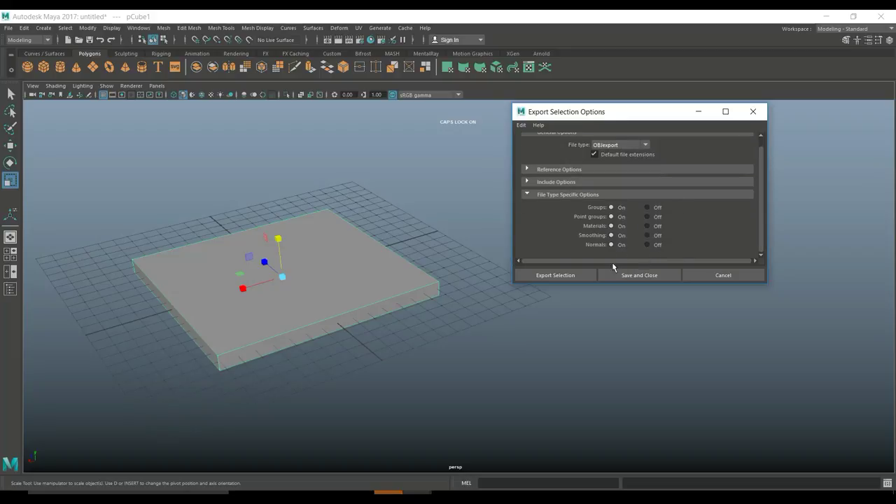
click(558, 276)
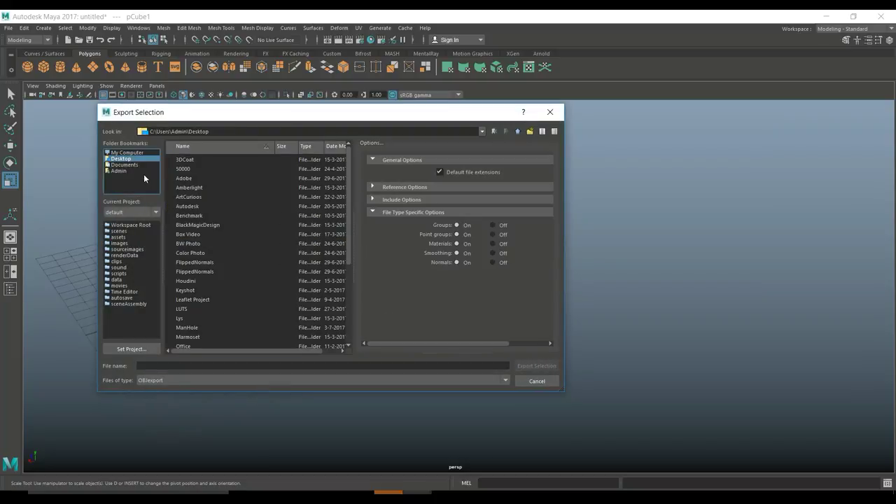
Step: Export the slab as ManholeOBJ into the Desktop ManHole folder
scroll(233, 228, down, 4)
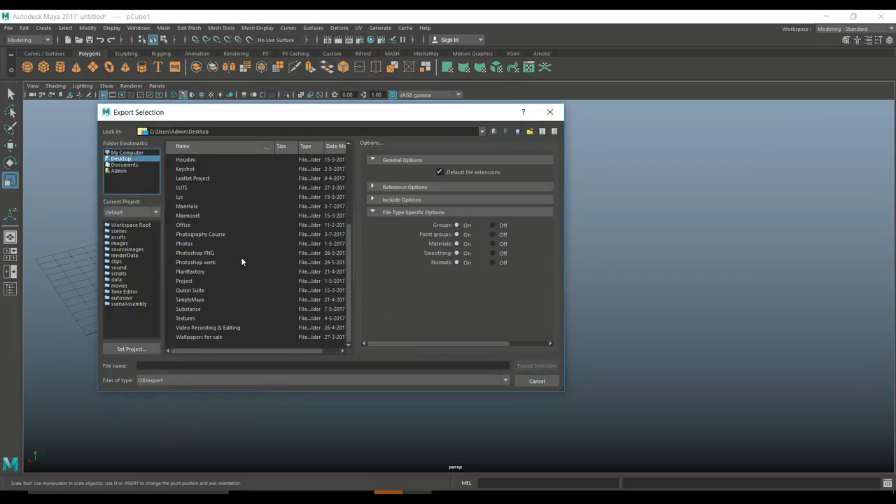
scroll(241, 259, up, 4)
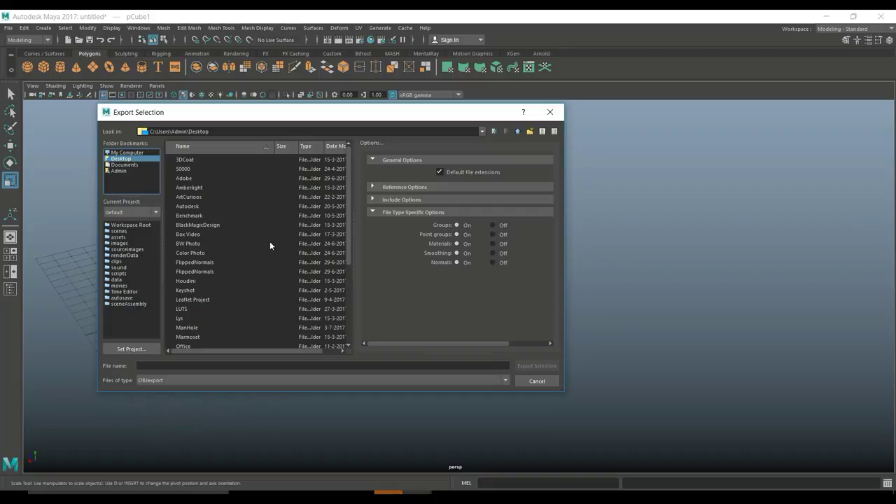
scroll(271, 245, down, 4)
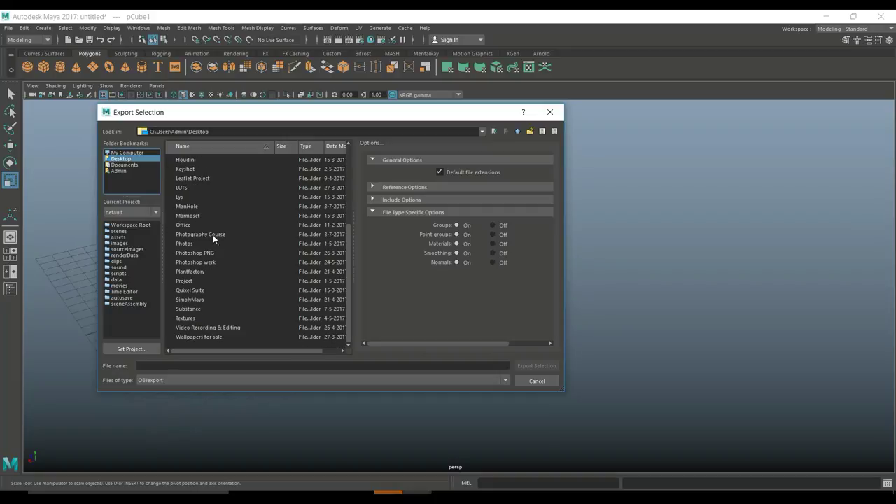
double_click(187, 207)
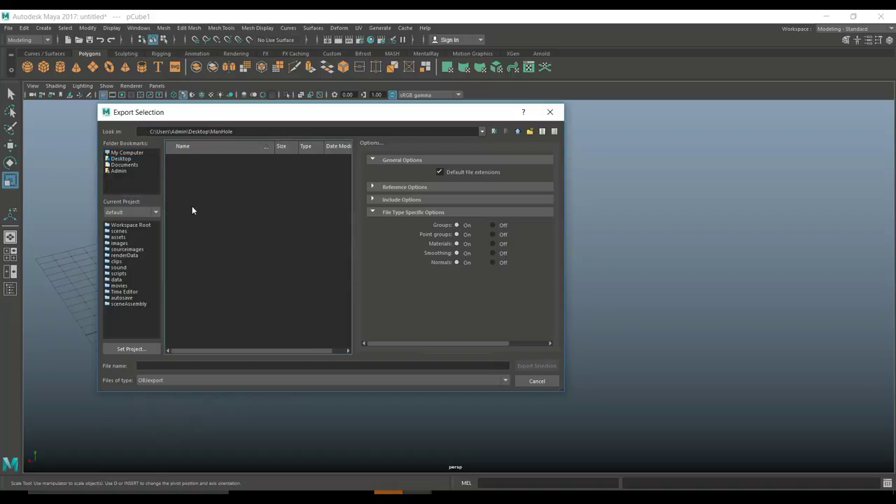
click(198, 365)
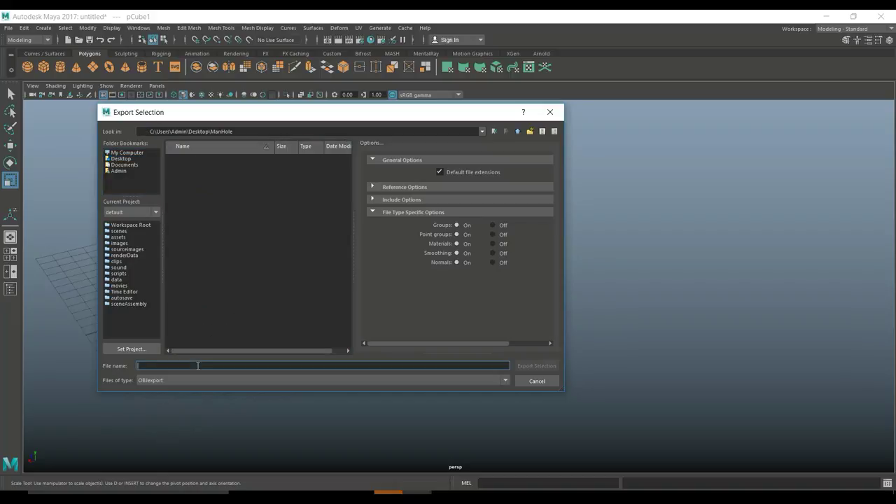
text(mANHOLEobj)
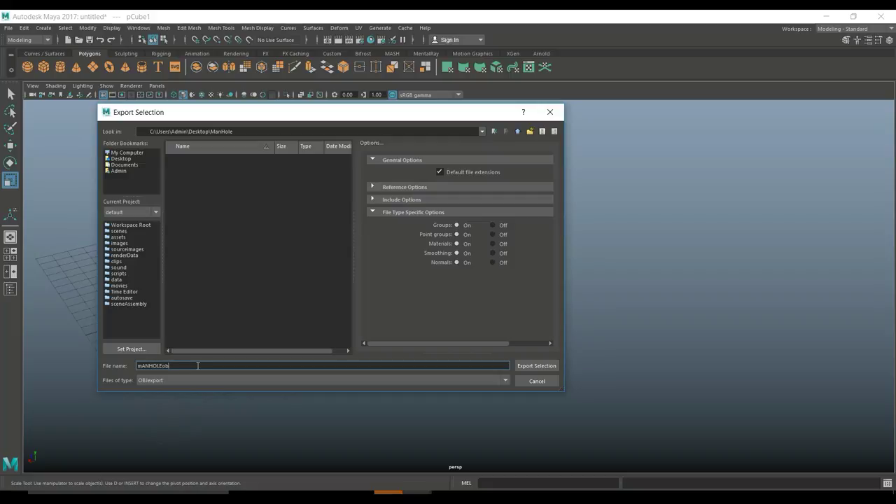
drag(196, 365, 67, 367)
text(ManholeOBJ)
click(535, 365)
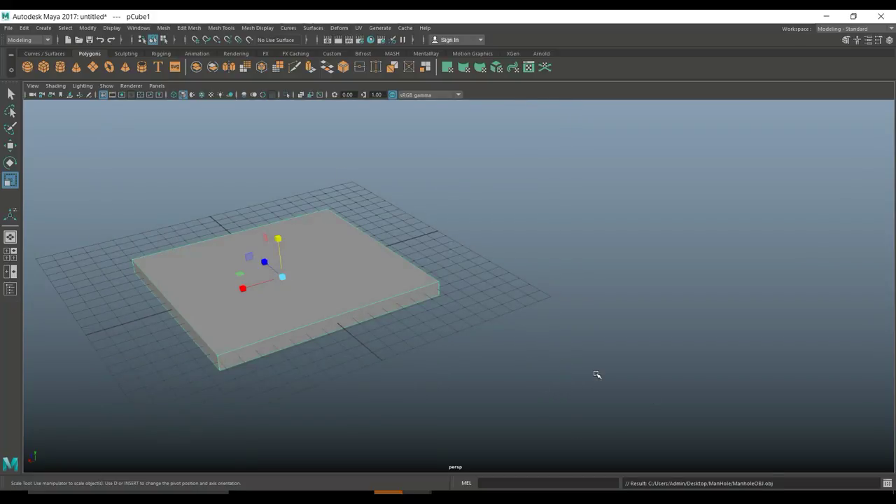
Step: Open the Plug-in Manager from Settings/Preferences and find objExport.mll
click(139, 28)
mouse_move(187, 44)
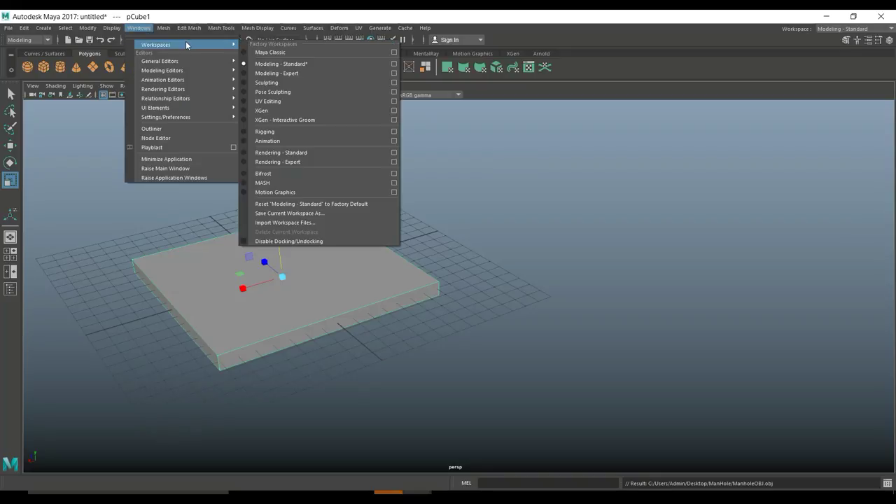
mouse_move(212, 117)
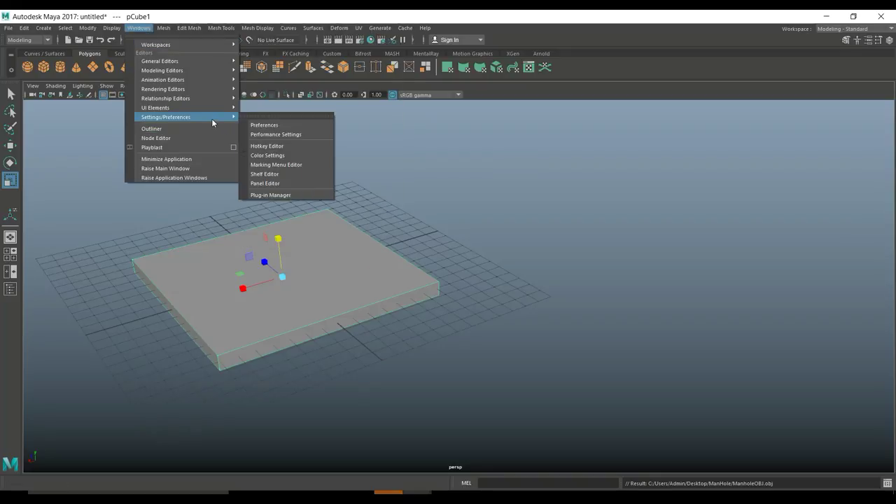
click(291, 196)
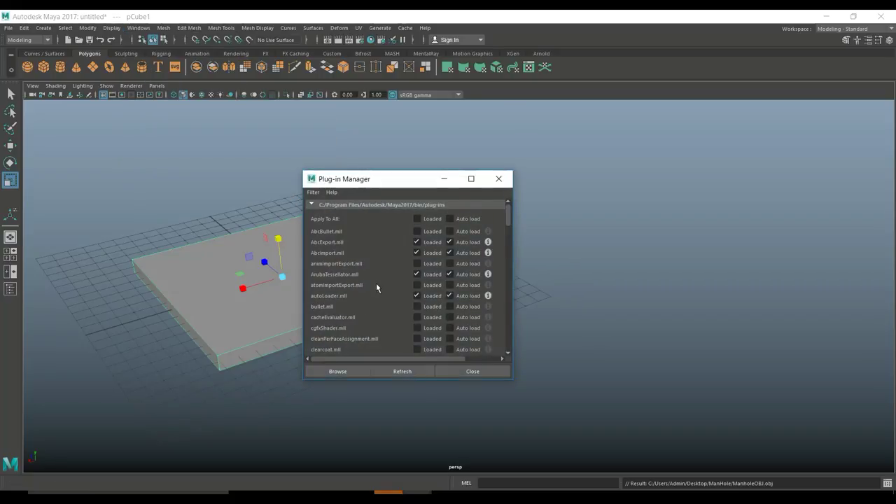
scroll(378, 282, down, 5)
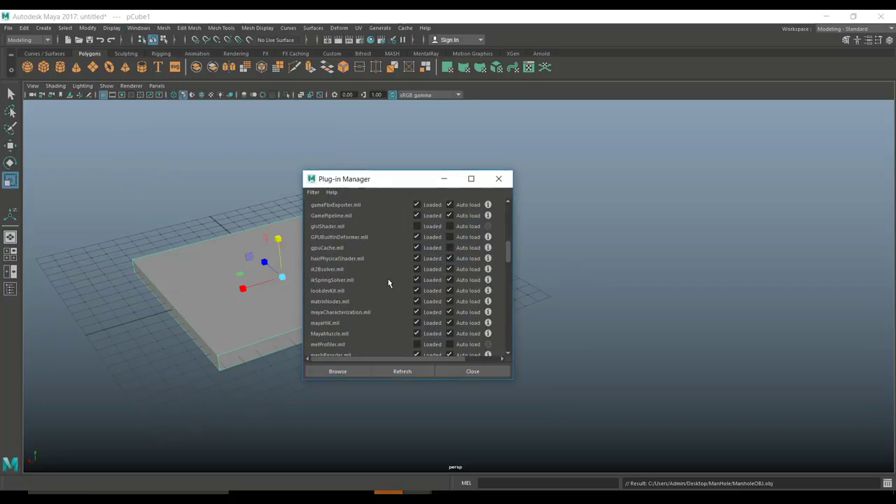
scroll(385, 287, down, 4)
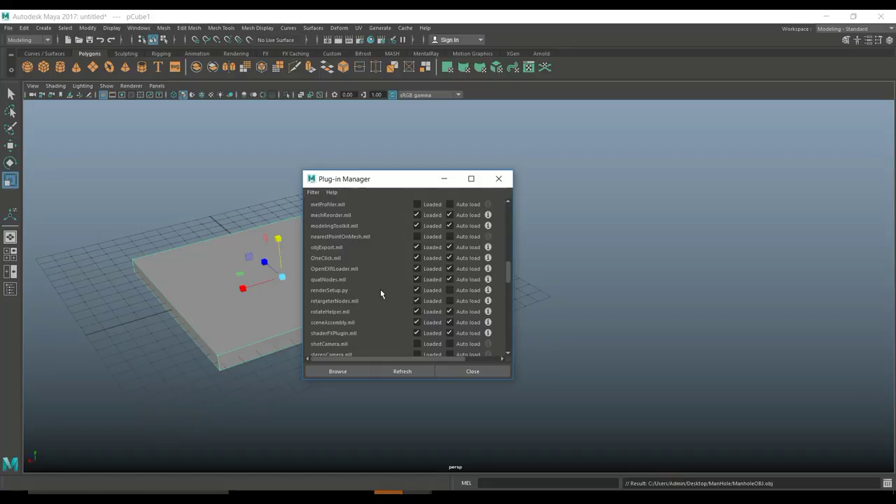
scroll(381, 289, down, 8)
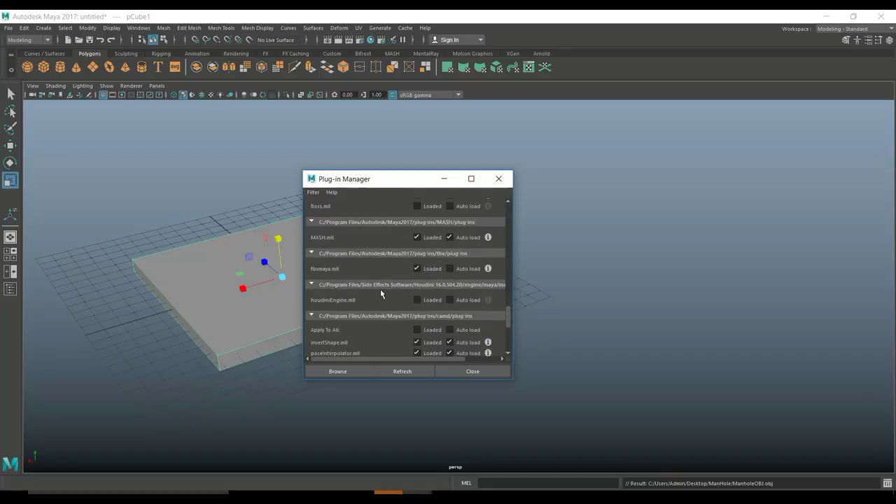
scroll(387, 308, up, 4)
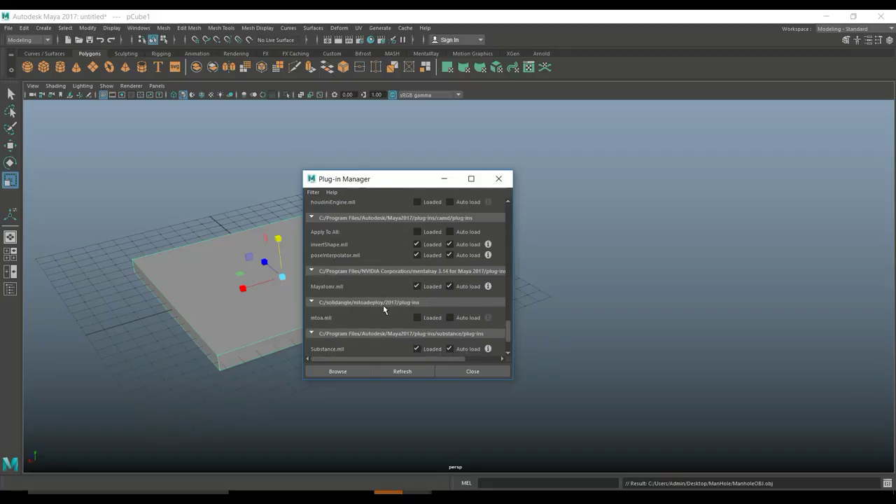
scroll(384, 308, up, 4)
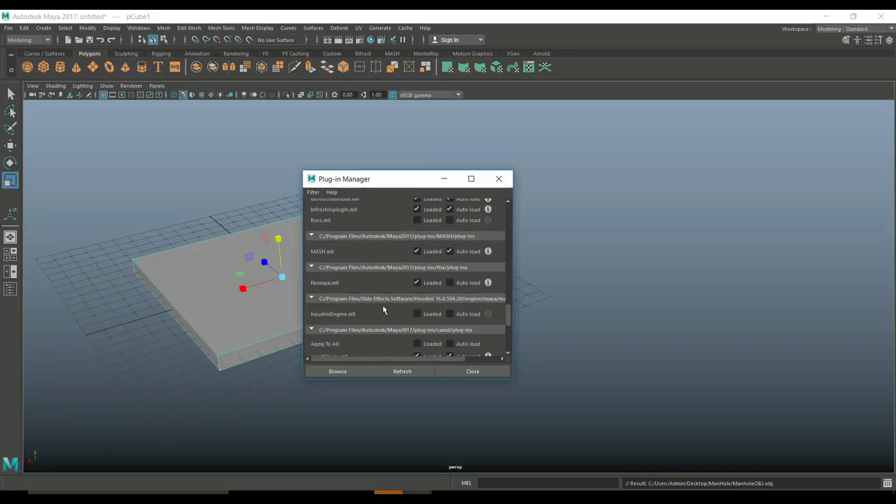
scroll(383, 307, up, 3)
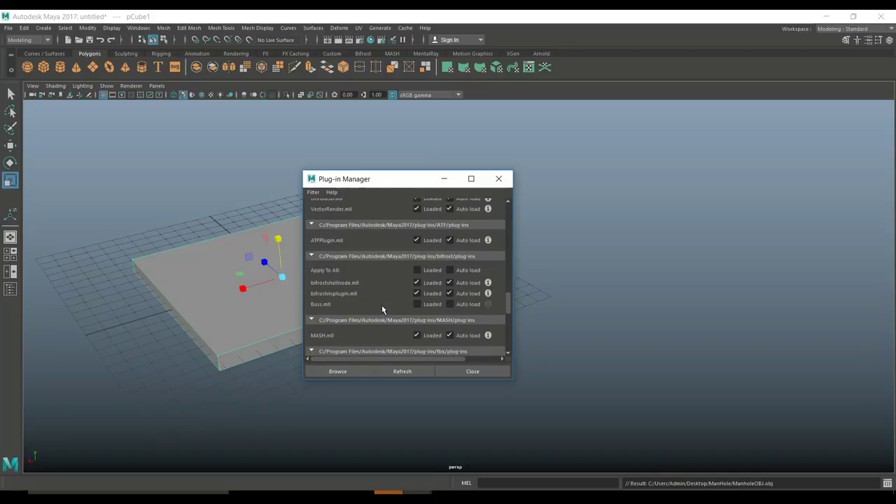
scroll(382, 308, up, 5)
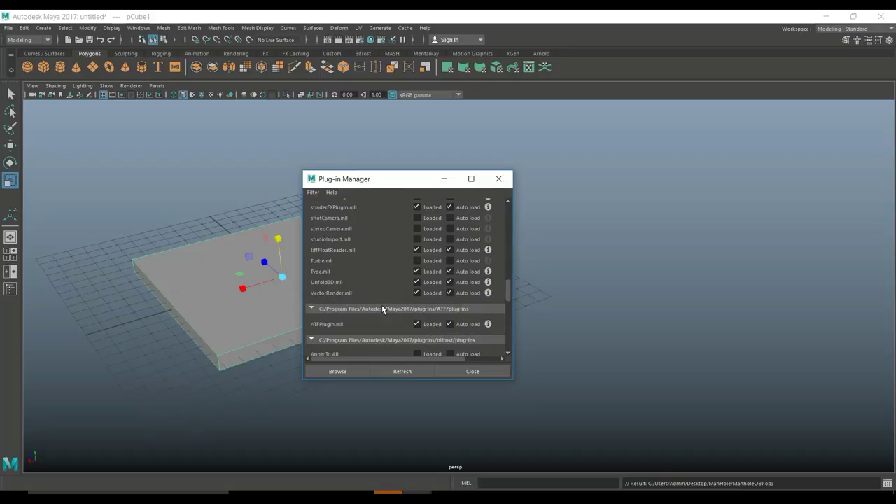
scroll(382, 308, up, 1)
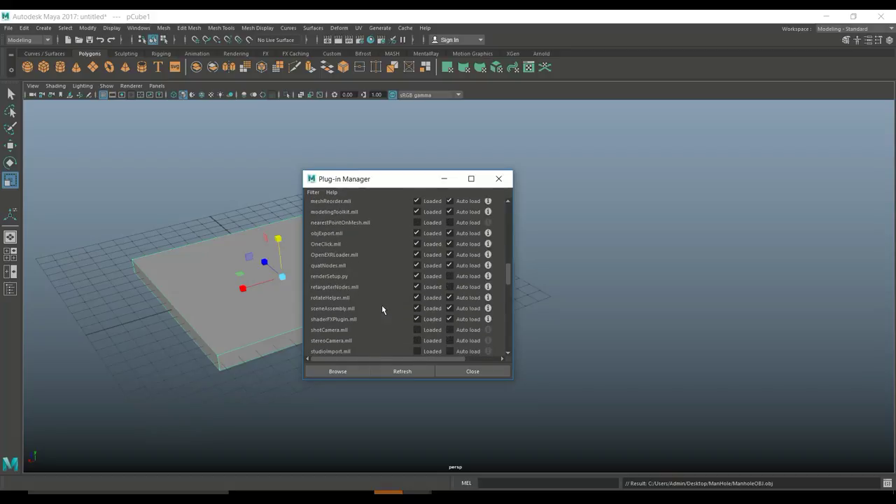
scroll(366, 276, up, 1)
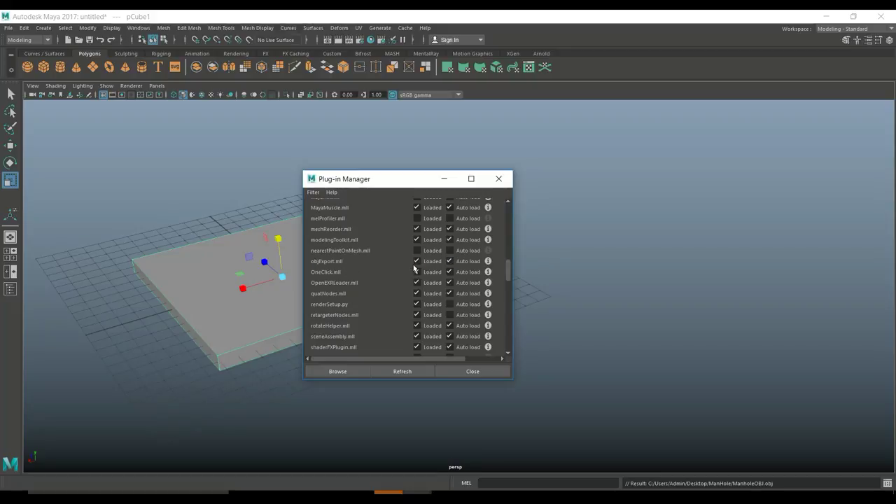
Step: Tick Auto load for objExport.mll, close the Plug-in Manager, and move to Photoshop
click(450, 262)
click(499, 180)
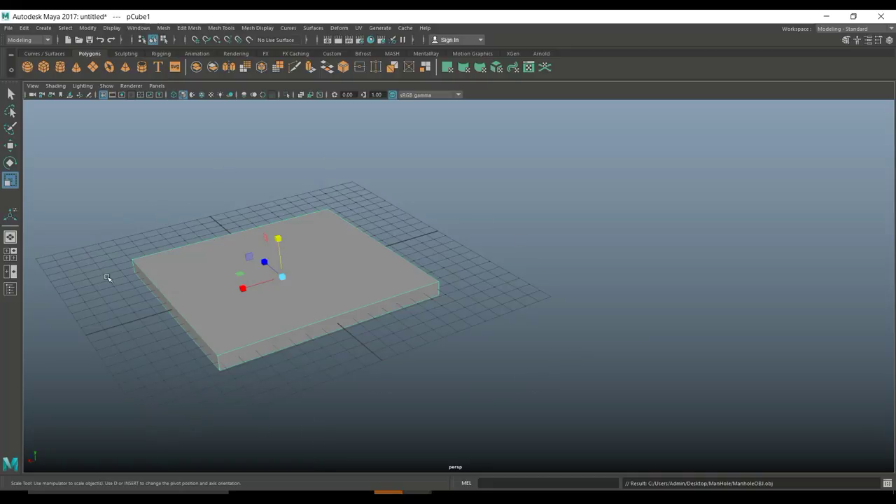
click(449, 492)
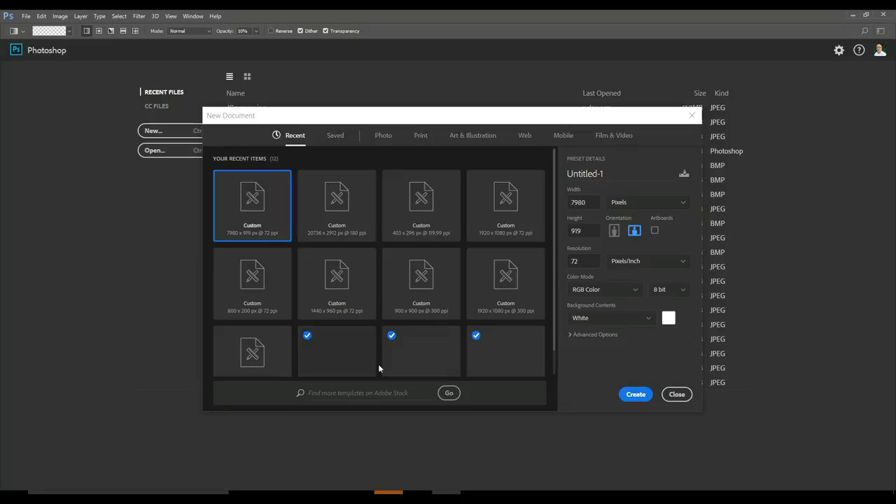
Step: Make a new document with width and height 2048 pixels and a White background
click(691, 116)
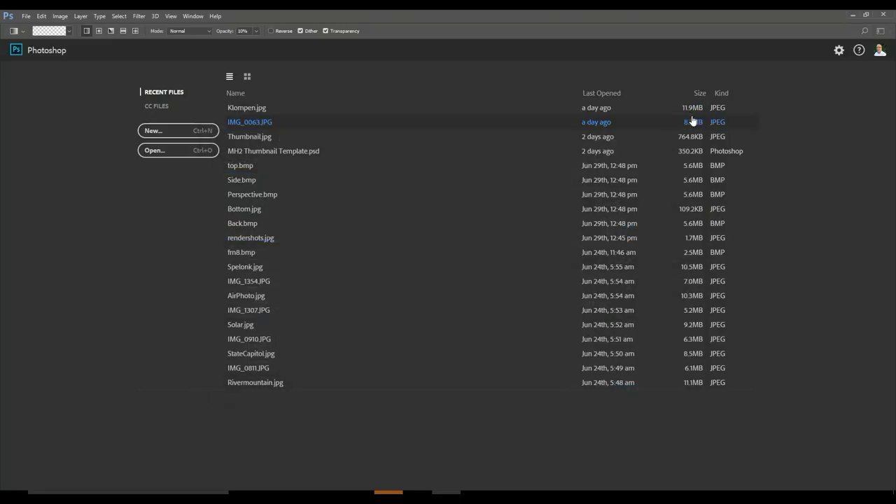
click(26, 16)
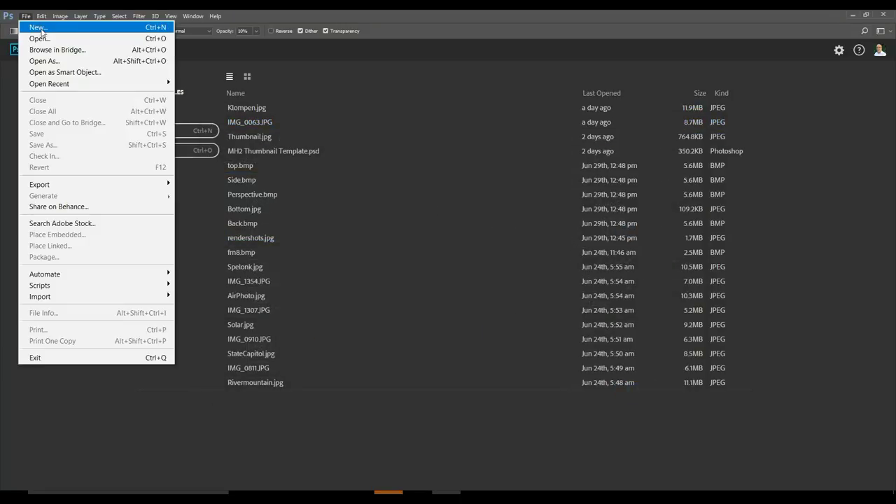
key(Escape)
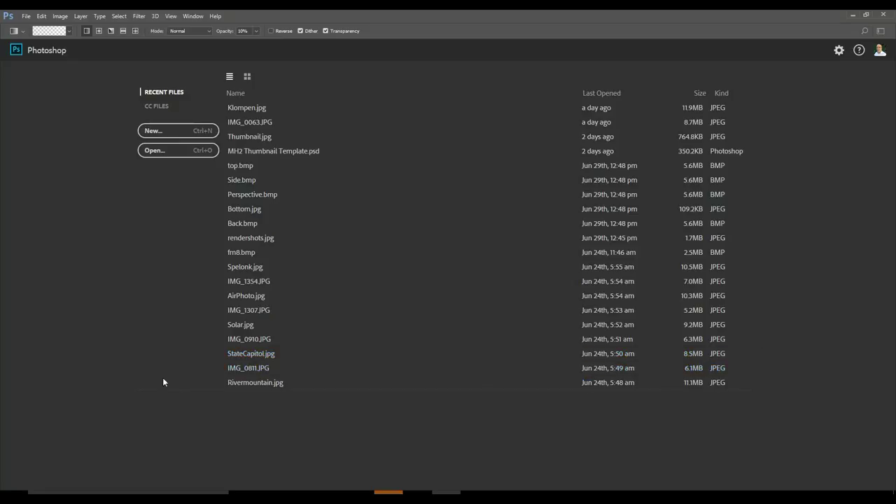
click(172, 131)
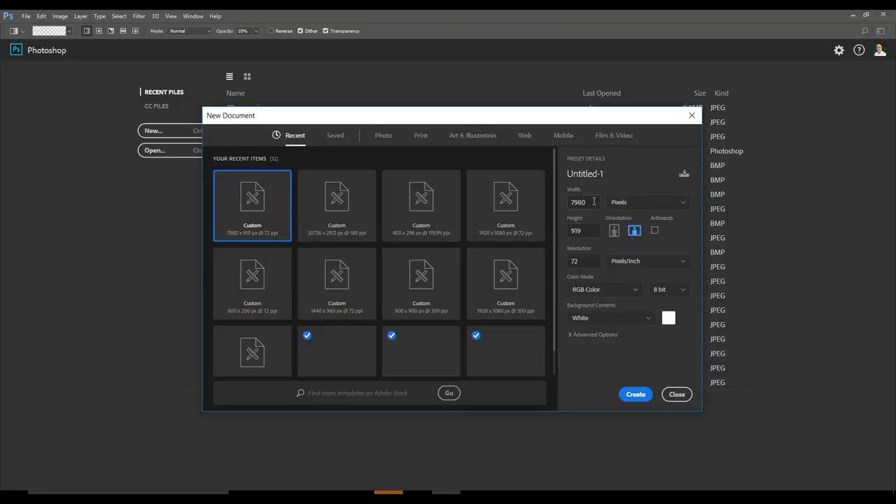
click(593, 204)
text(2048)
click(593, 233)
text(2048)
click(636, 396)
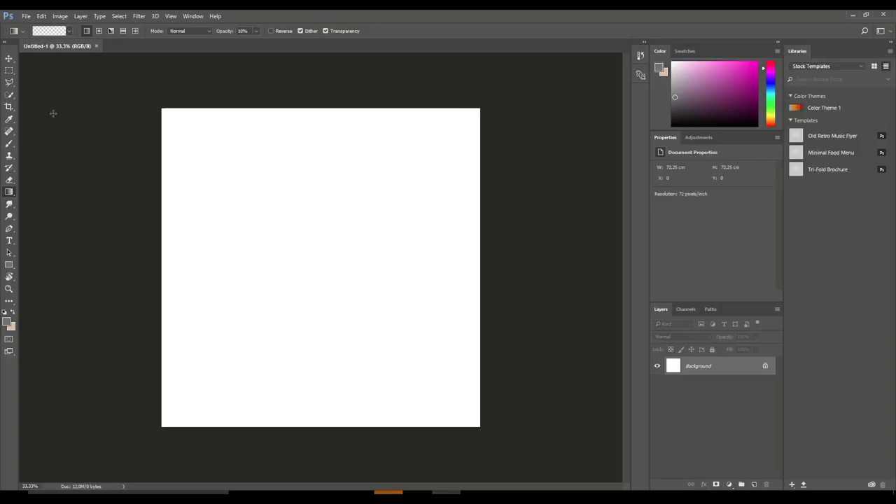
click(26, 16)
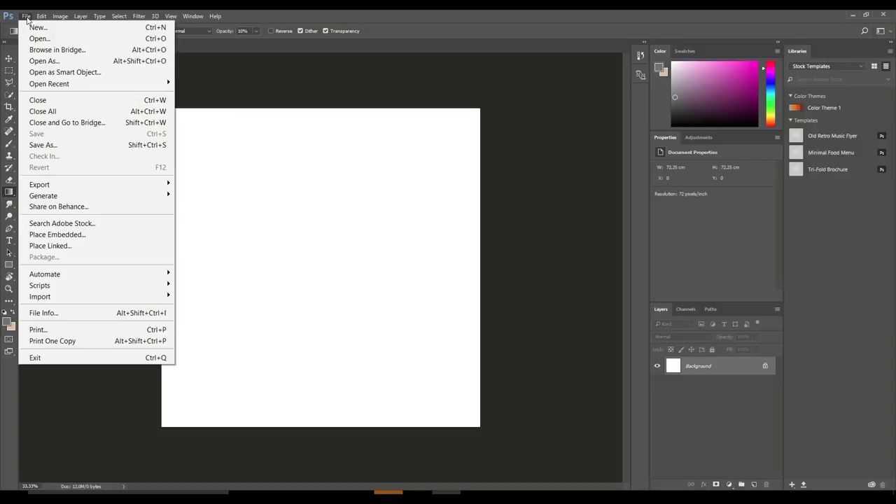
Step: Place Embedded the grid image and scale it up until it fills the canvas
click(75, 236)
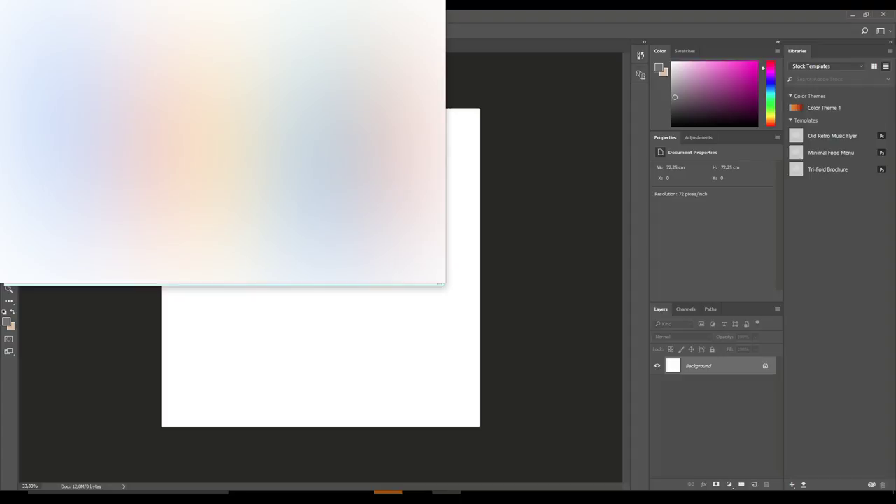
click(153, 100)
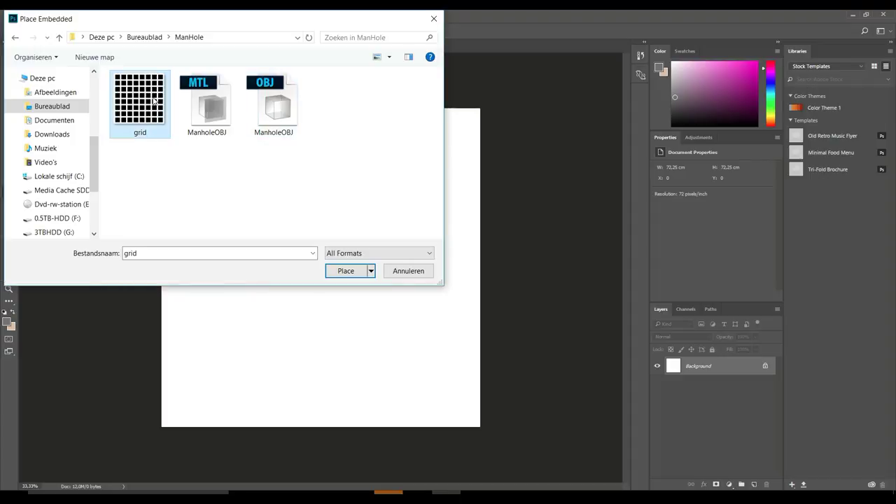
click(343, 271)
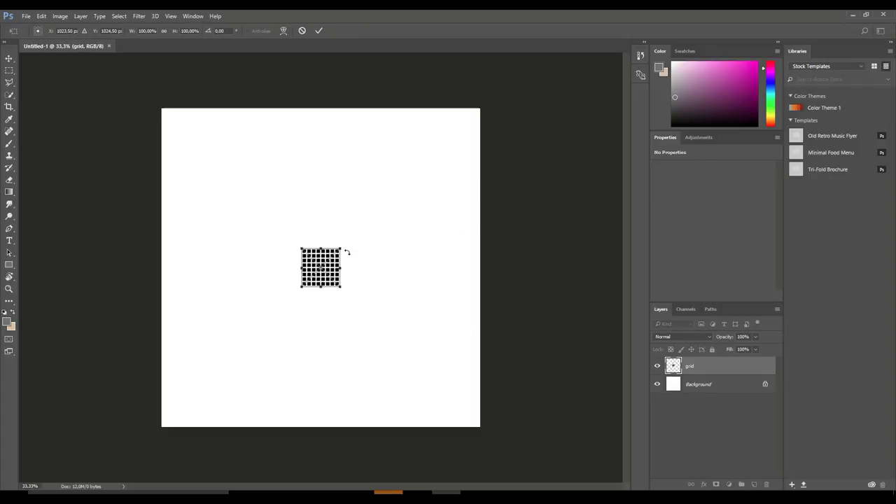
drag(342, 247, 366, 304)
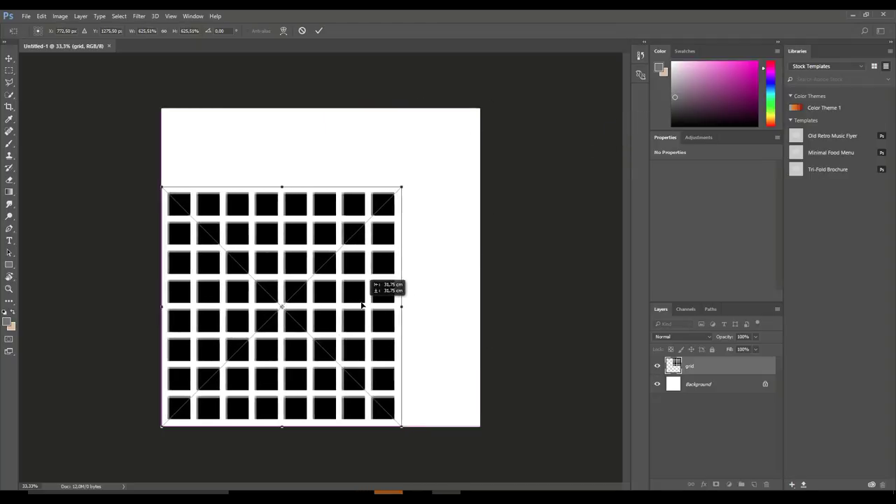
drag(362, 306, 364, 306)
shift+drag(402, 187, 500, 128)
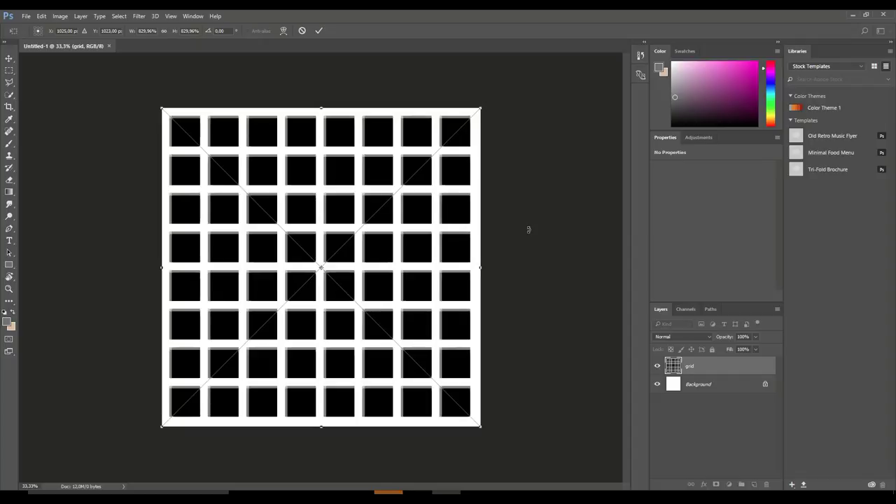
key(Return)
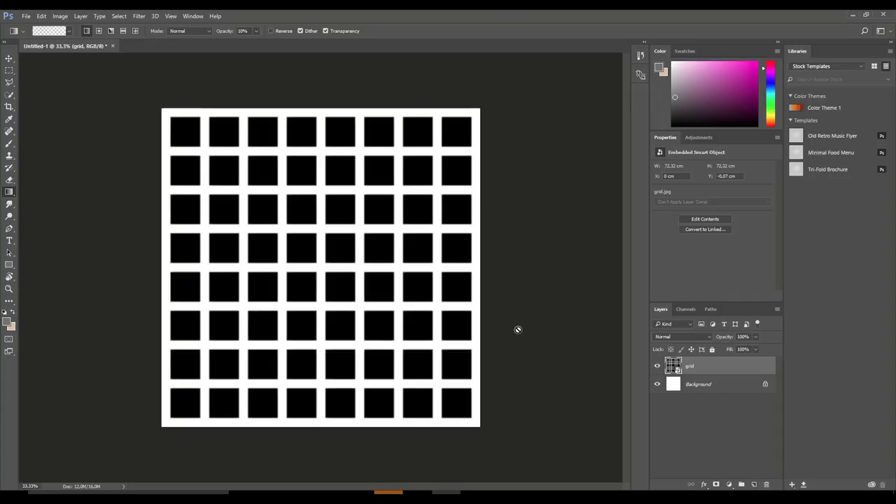
Step: Convert the Background into Layer 0 and add a new empty layer
double_click(716, 390)
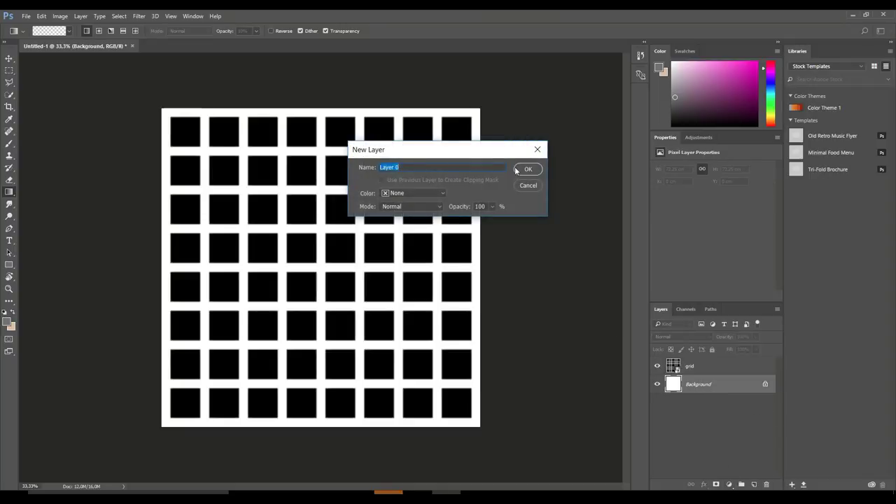
click(527, 168)
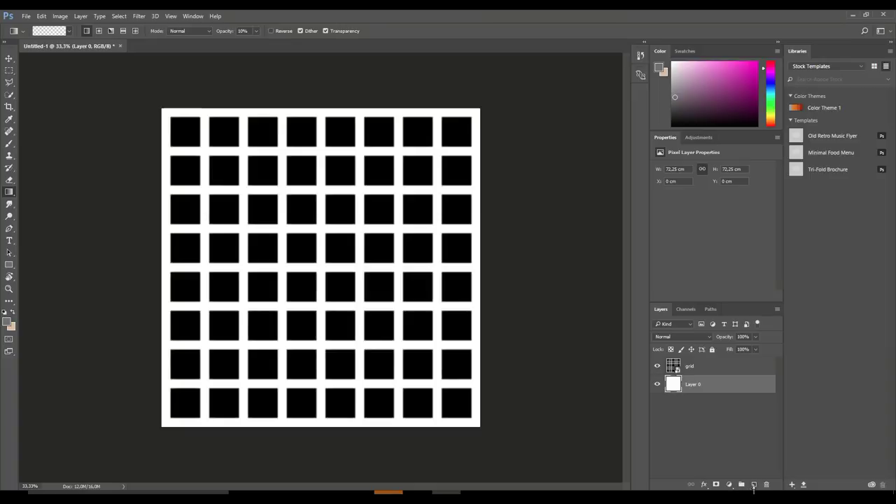
click(754, 484)
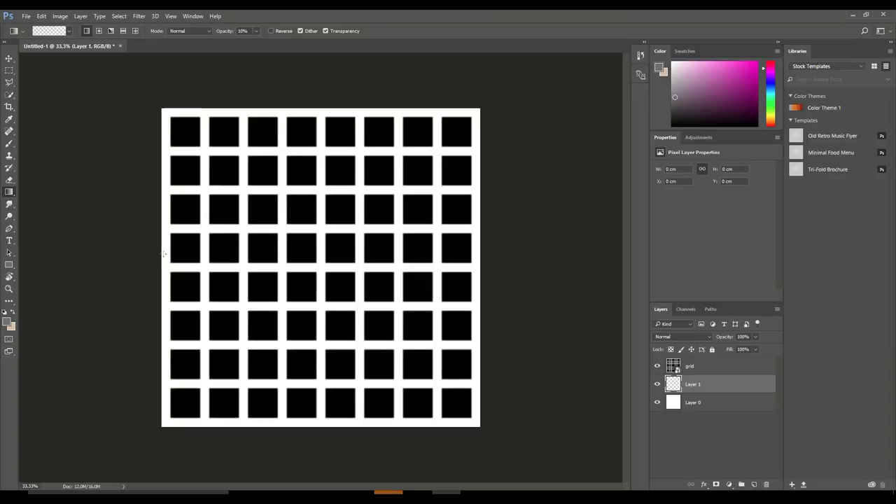
Step: Add white 'water' text near the canvas centre and move its layer above the grid
click(10, 241)
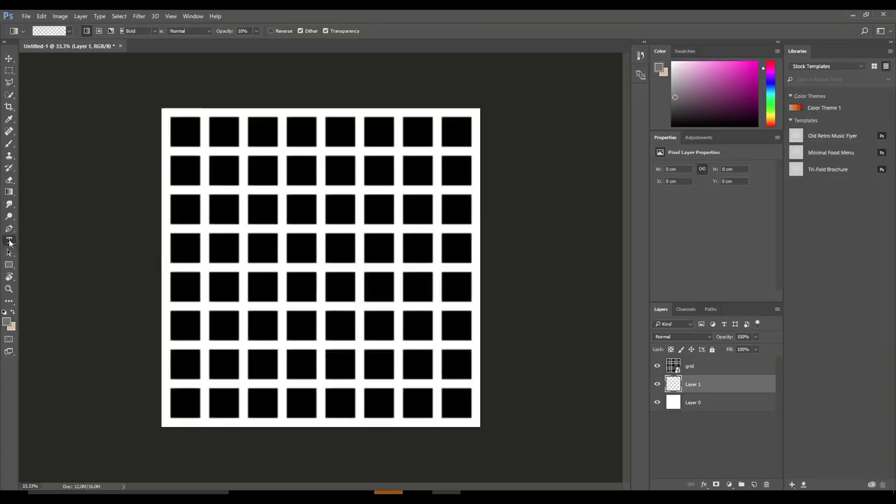
click(10, 325)
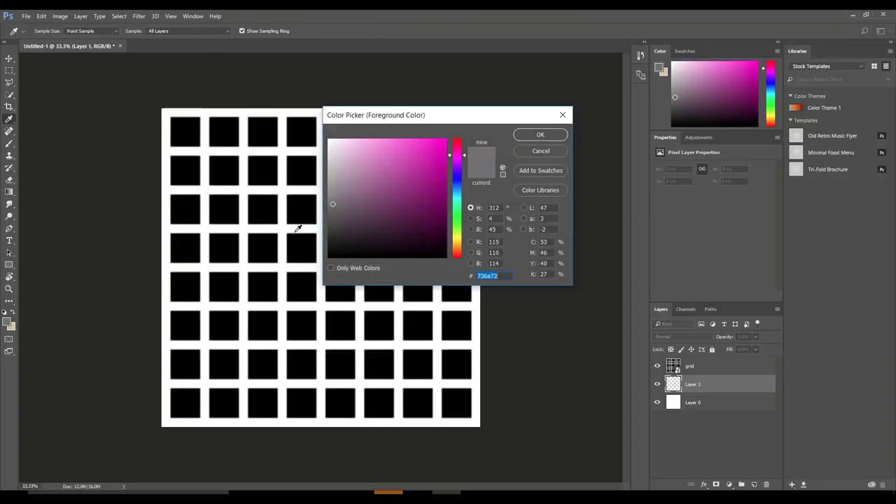
drag(386, 200, 329, 140)
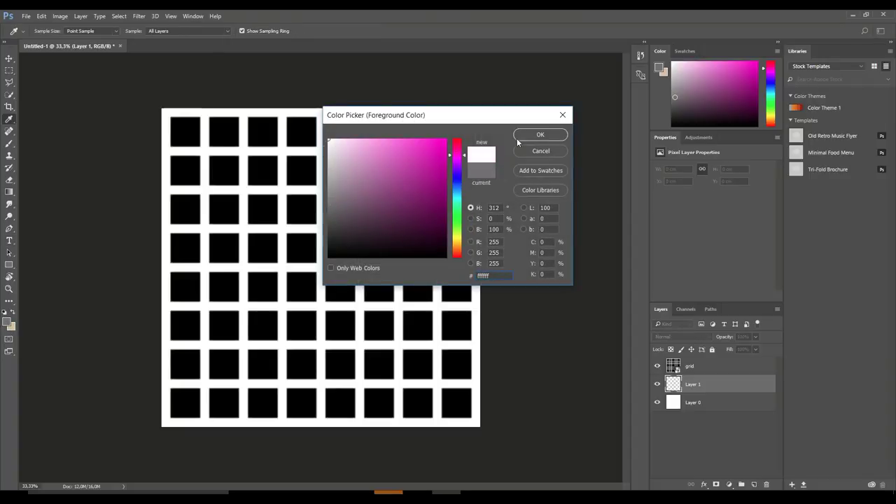
click(538, 134)
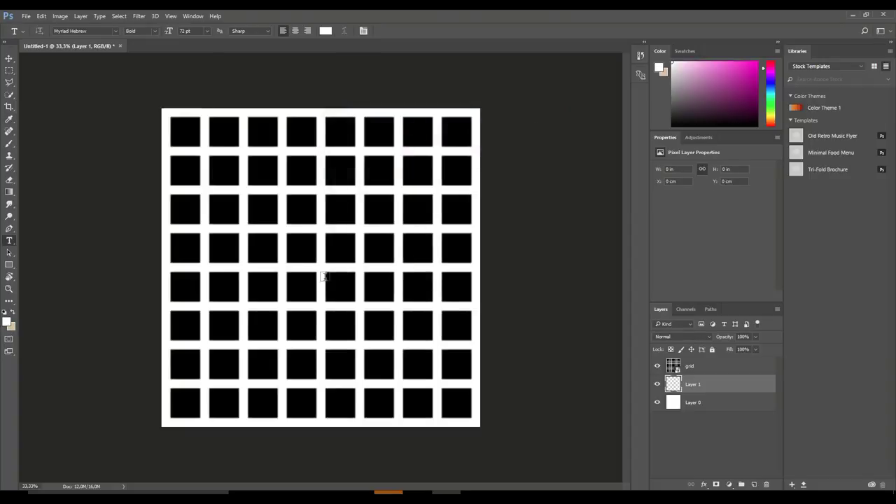
click(264, 252)
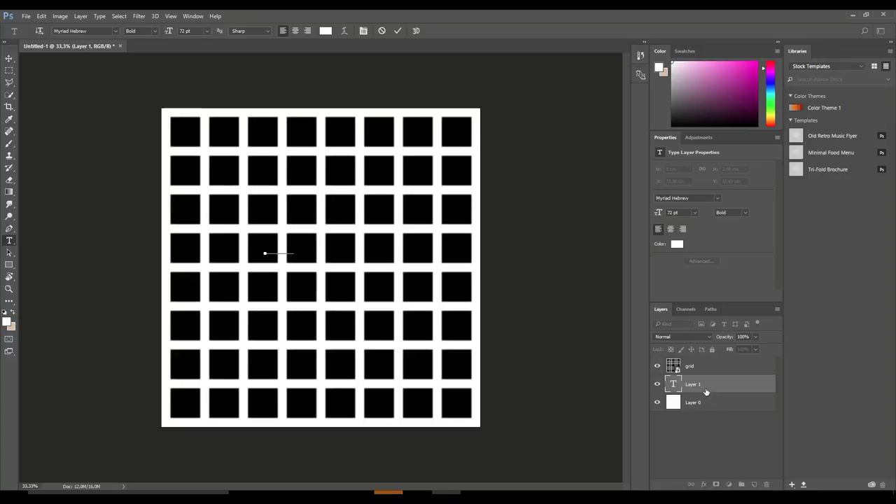
drag(703, 388, 704, 356)
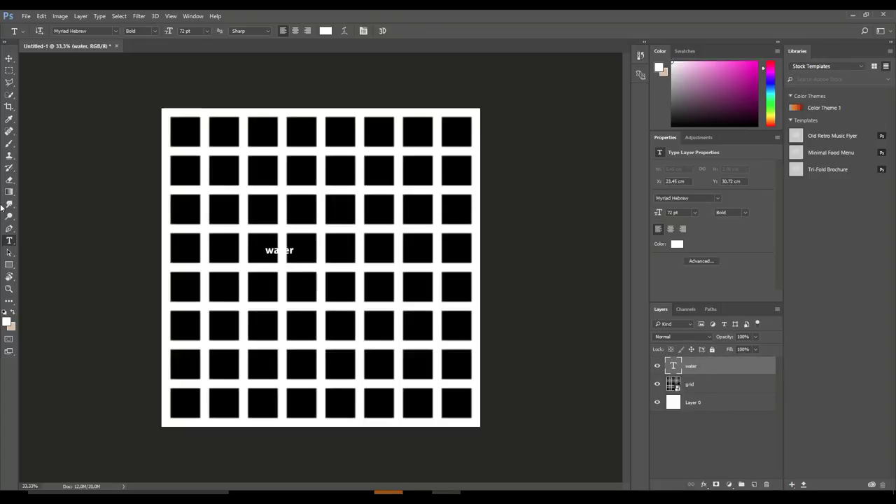
Step: Scale the 'water' text up to about 560% and centre it horizontally
key(ctrl+t)
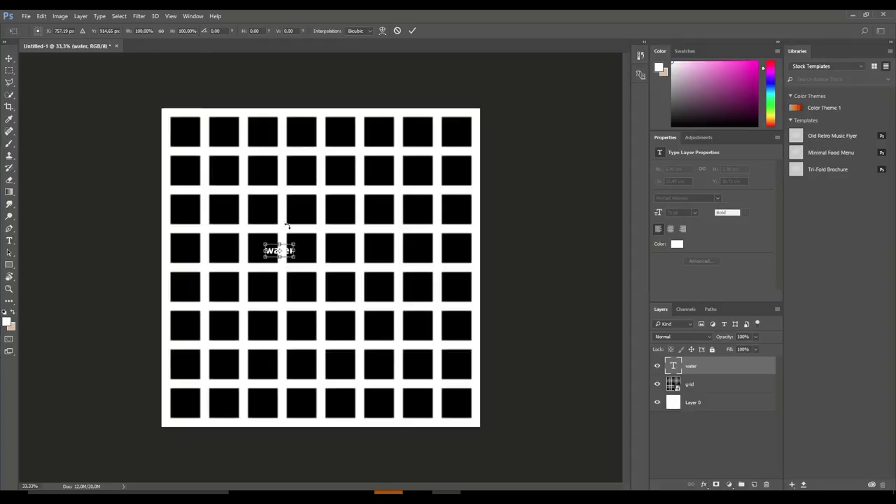
drag(295, 245, 465, 197)
drag(386, 182, 347, 200)
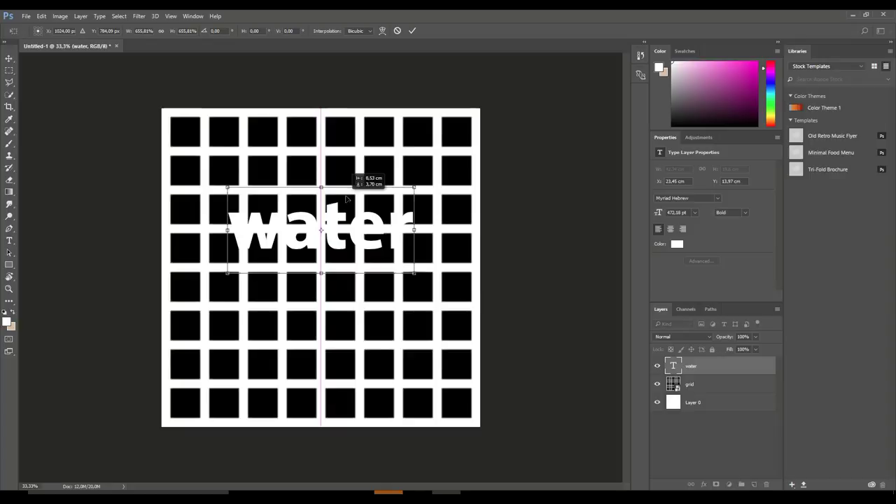
drag(346, 200, 346, 200)
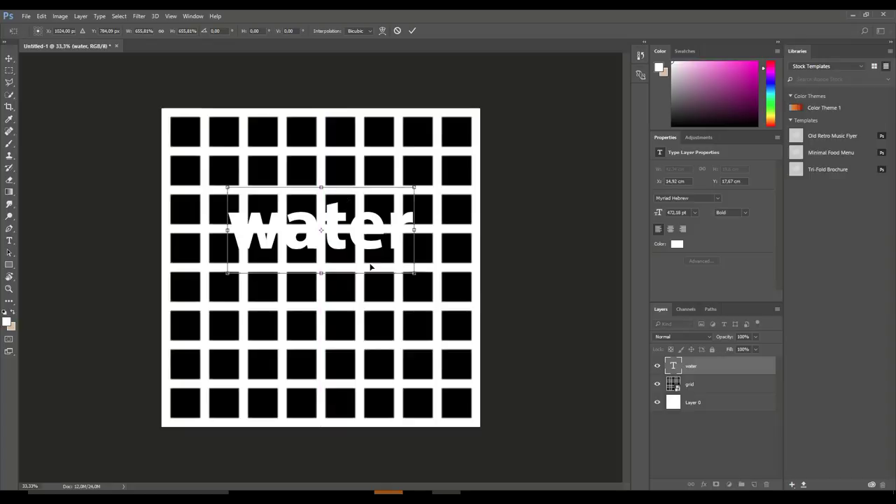
key(Return)
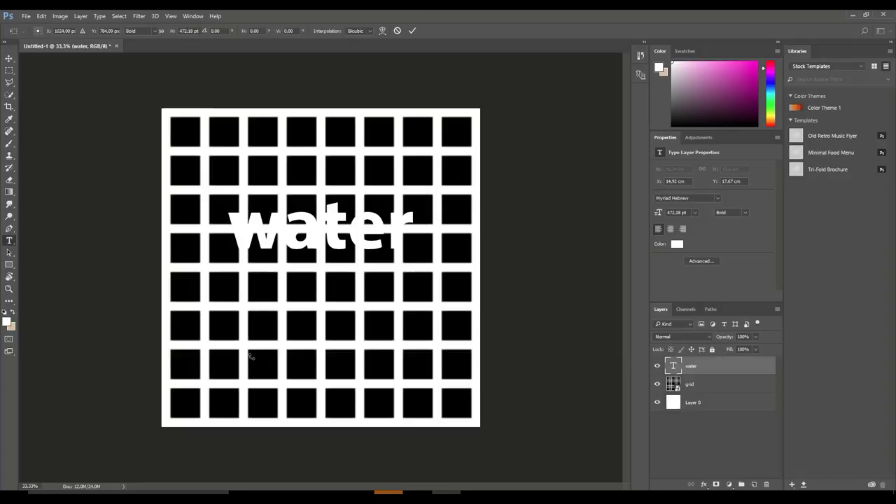
Step: Alt-drag a 'water copy' of the text lower down on the grid
key(t)
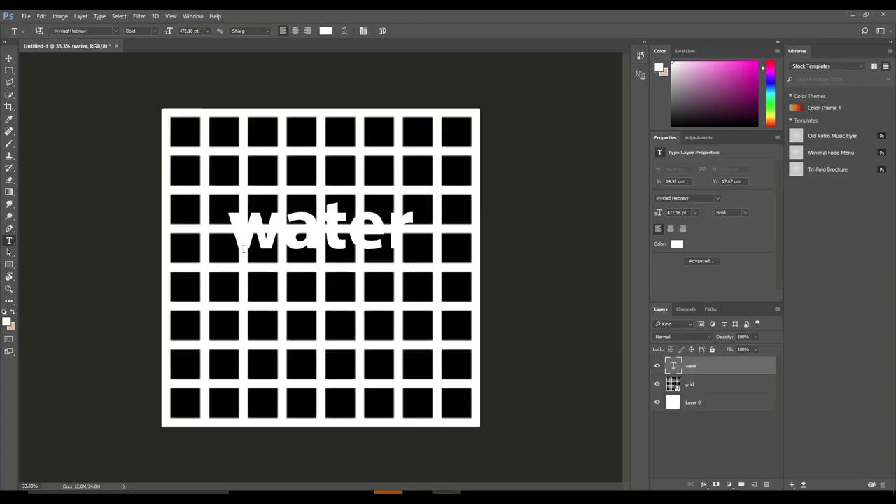
click(10, 60)
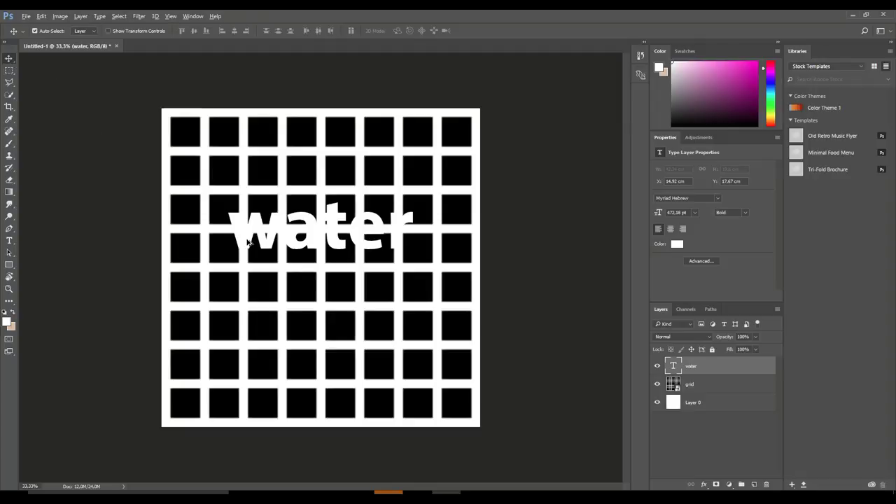
alt+drag(247, 241, 247, 363)
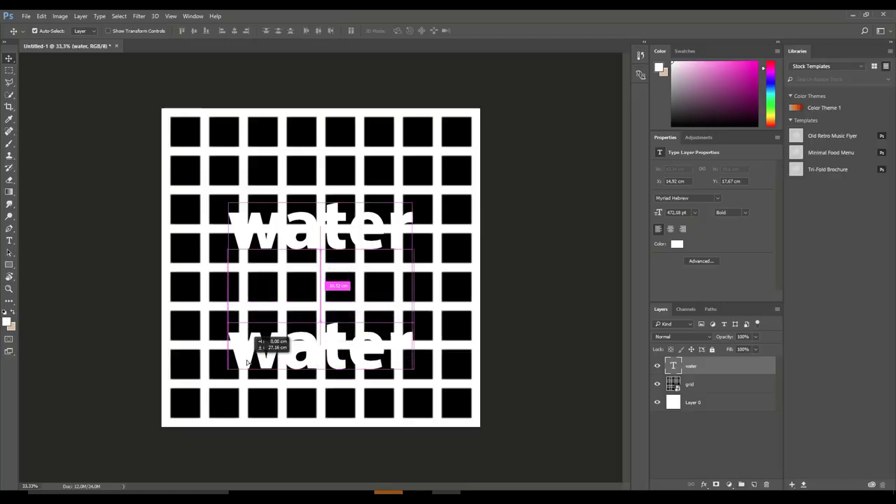
alt+drag(246, 362, 248, 357)
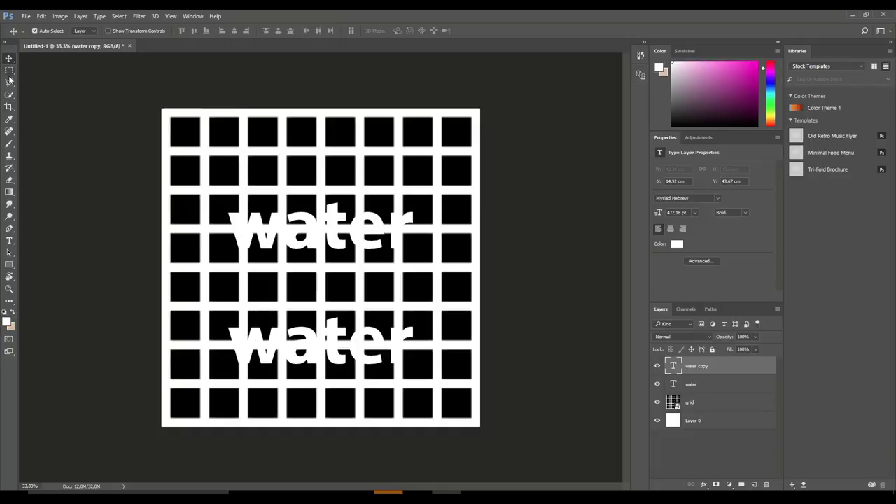
Step: Retype the lower copy as 'sewer' and raise the 'water' text slightly on the grid
click(9, 240)
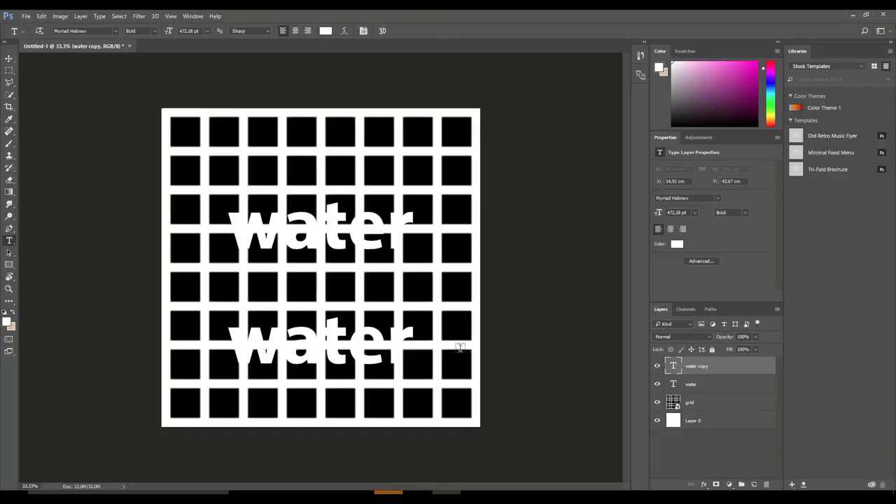
click(396, 354)
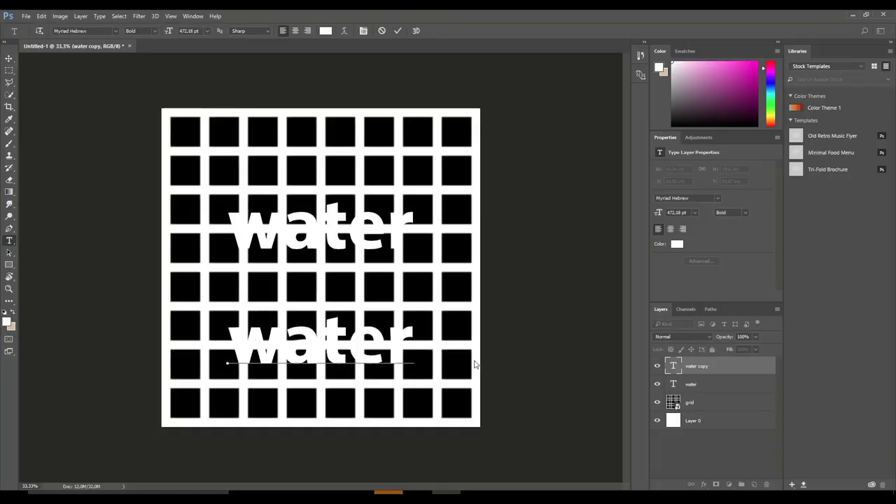
key(BackSpace)
key(BackSpace)
key(BackSpace)
key(BackSpace)
key(BackSpace)
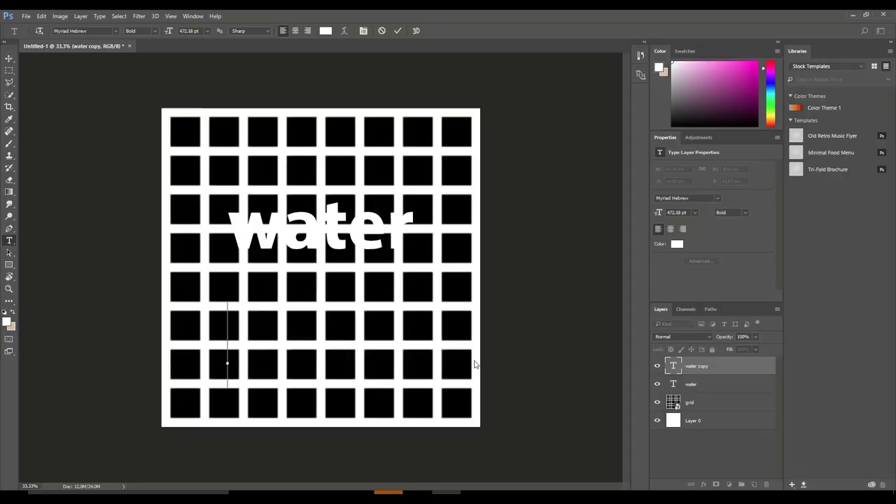
text(sewer)
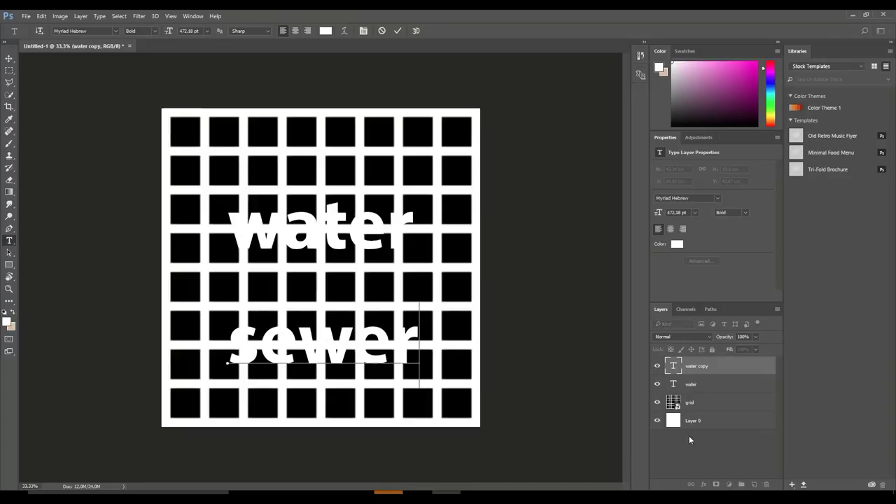
click(9, 58)
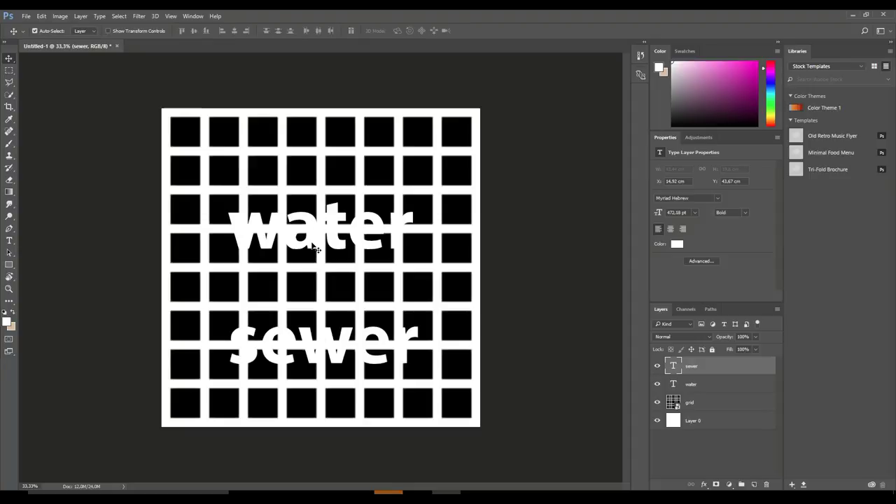
drag(316, 249, 316, 209)
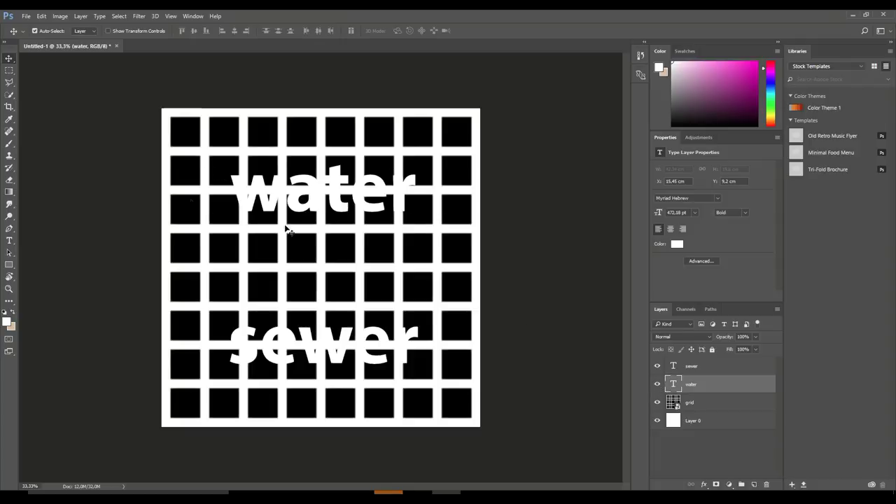
Step: Select a rectangle around 'water' on the grid layer and set the foreground to 000000
click(695, 405)
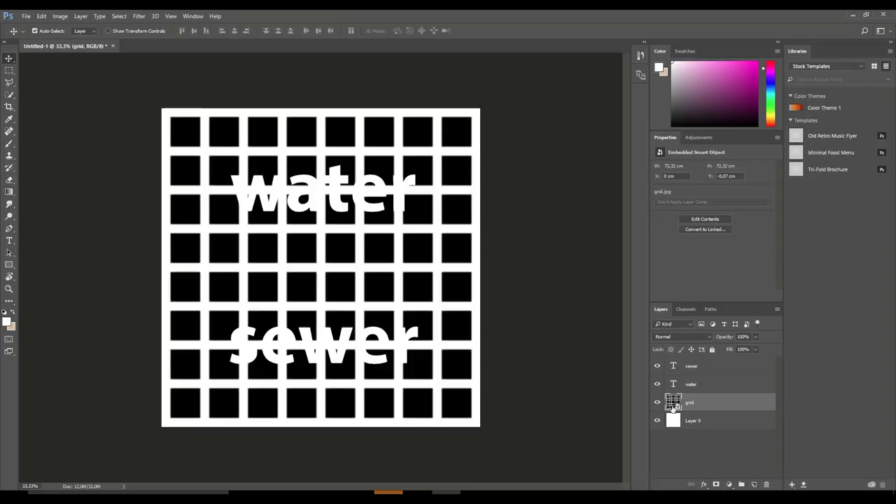
click(9, 71)
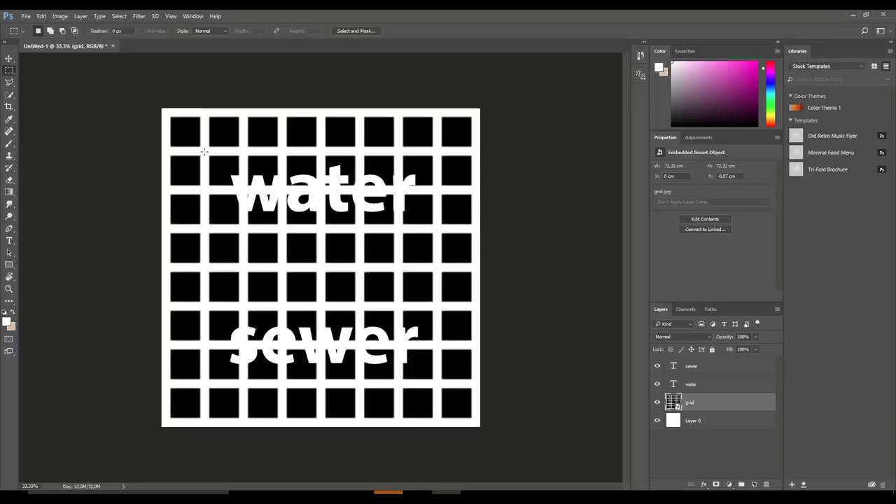
drag(205, 152, 435, 227)
click(7, 321)
text(000000)
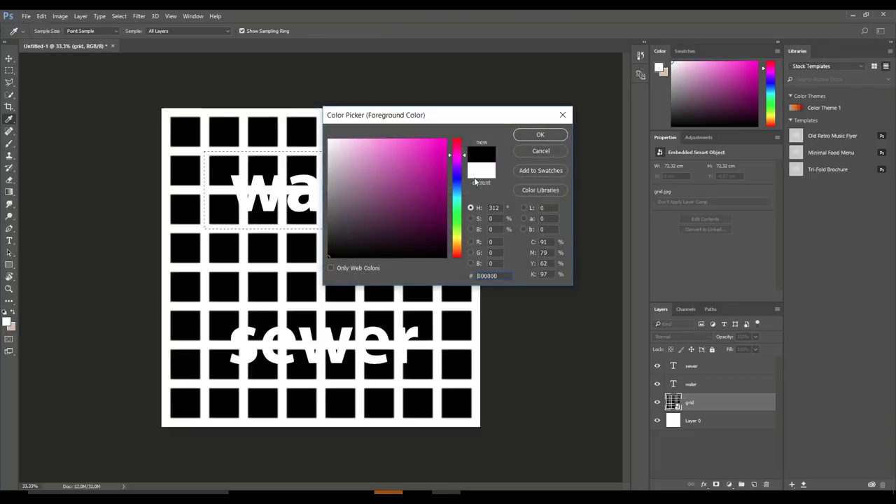
click(539, 135)
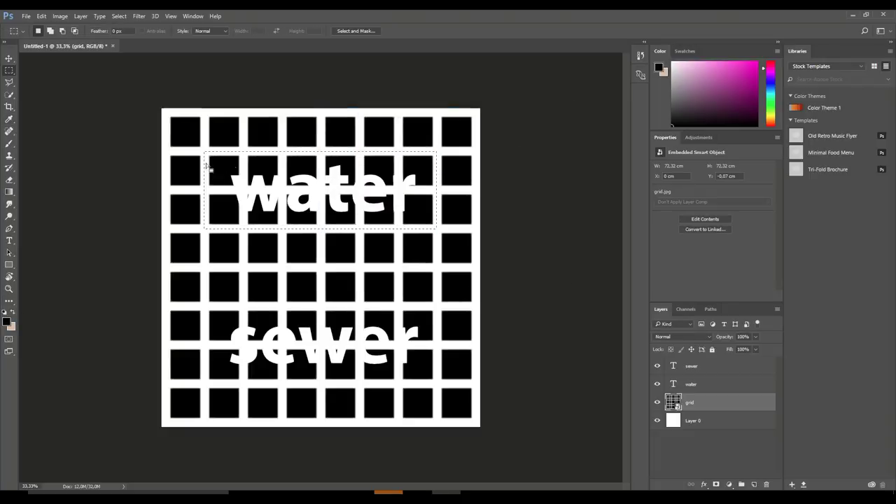
Step: Rasterize the grid and paint the selection black with a 100% flow hard round brush
click(9, 143)
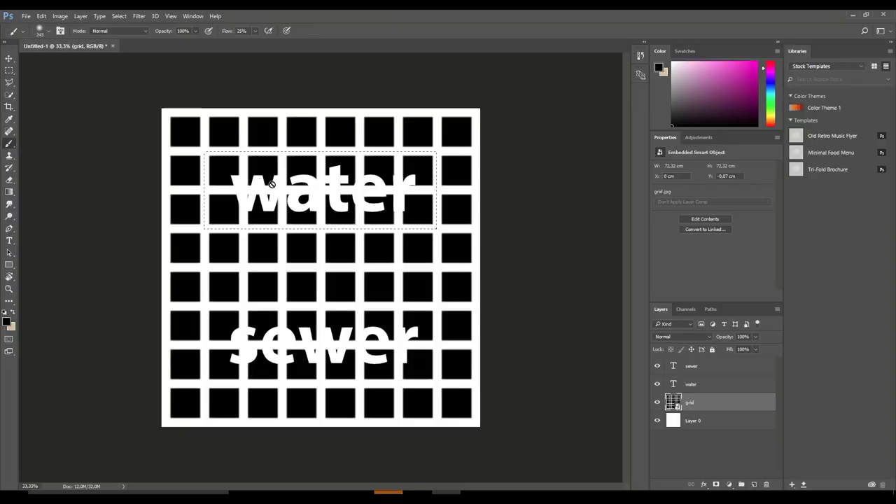
click(386, 214)
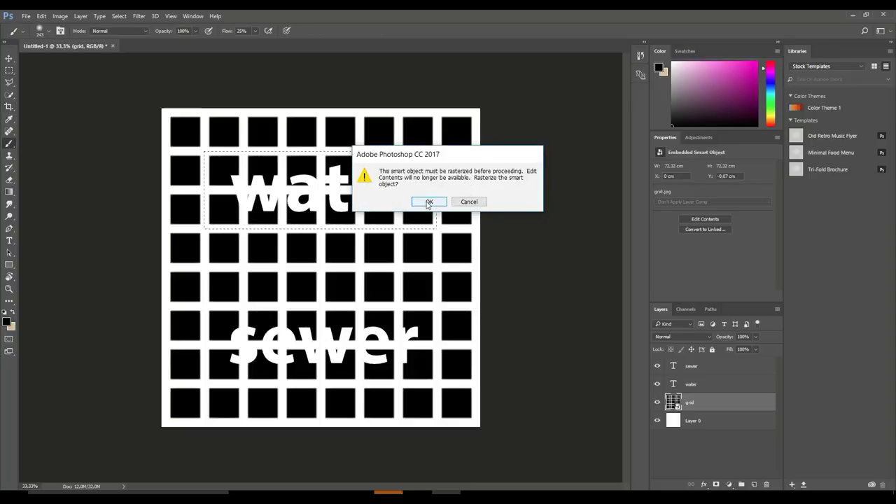
click(429, 202)
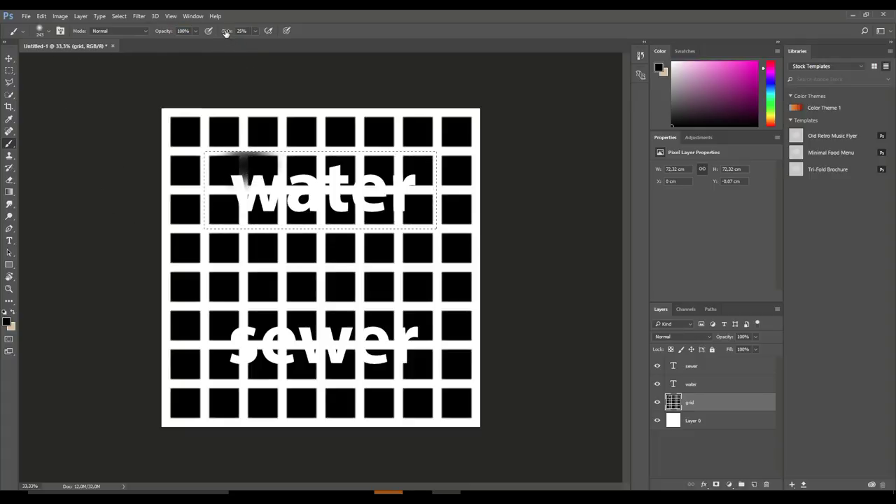
drag(225, 32, 305, 33)
click(48, 31)
click(63, 102)
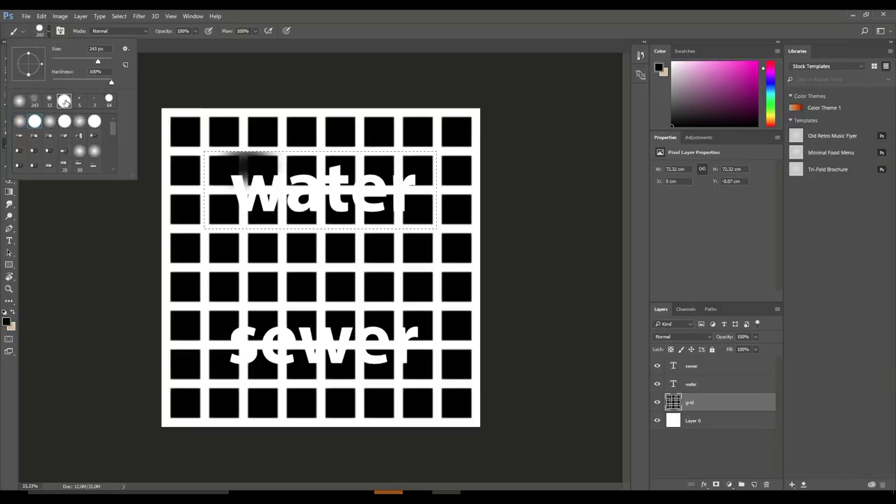
click(259, 180)
drag(223, 166, 343, 164)
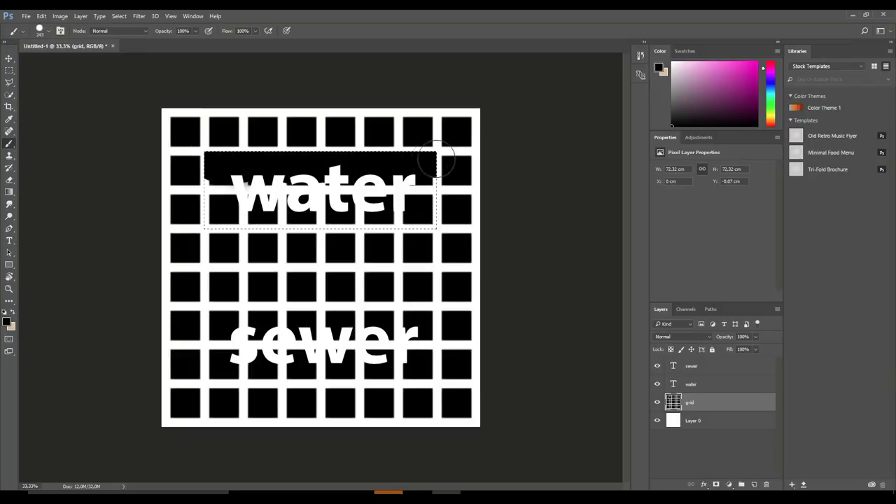
drag(190, 175, 404, 174)
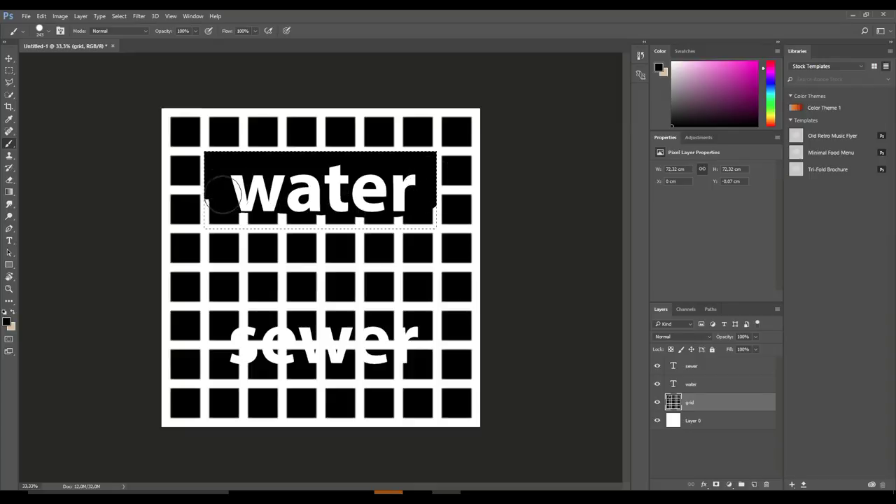
drag(441, 215, 218, 222)
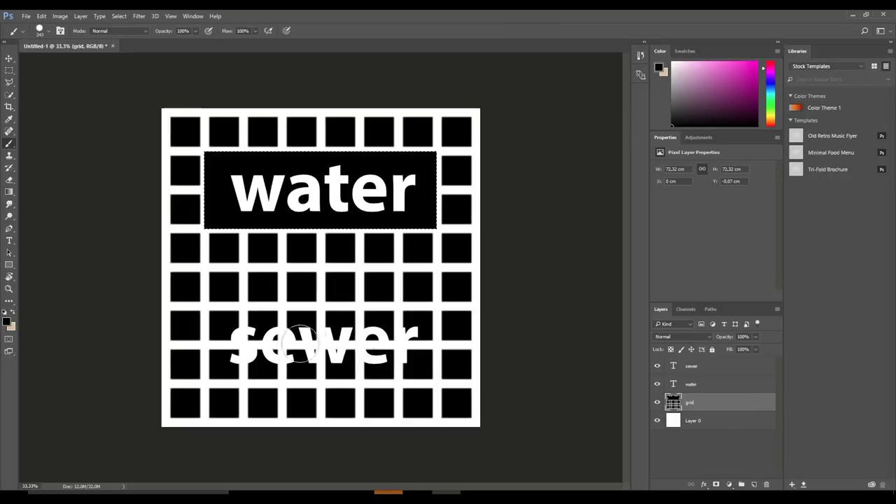
Step: Marquee-select the area around 'sewer' and paint it solid black over the grid
click(9, 71)
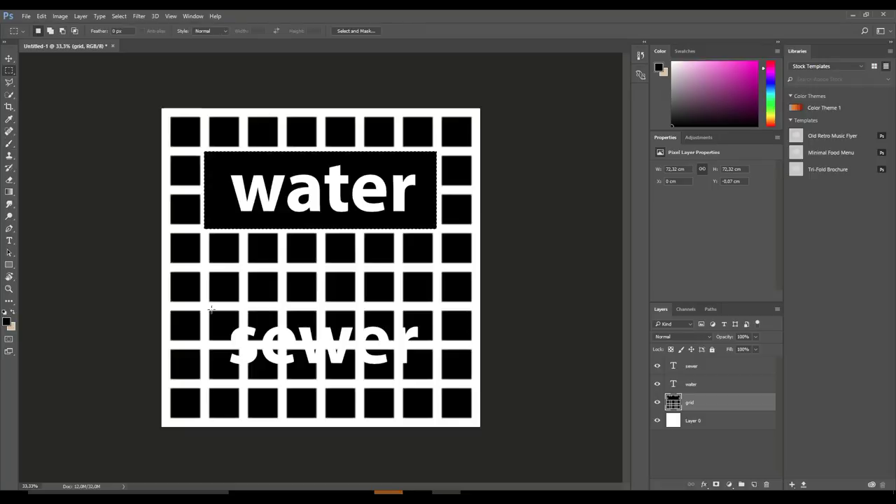
drag(207, 307, 435, 383)
click(435, 386)
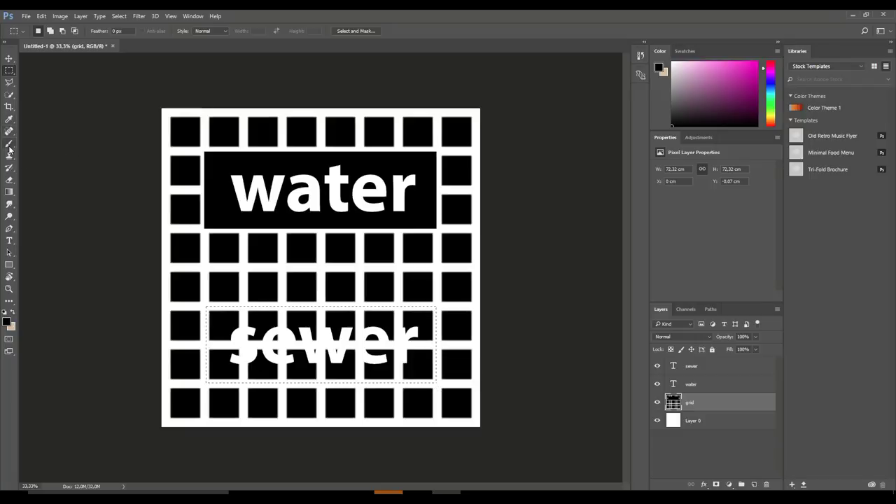
click(9, 143)
drag(218, 324, 228, 321)
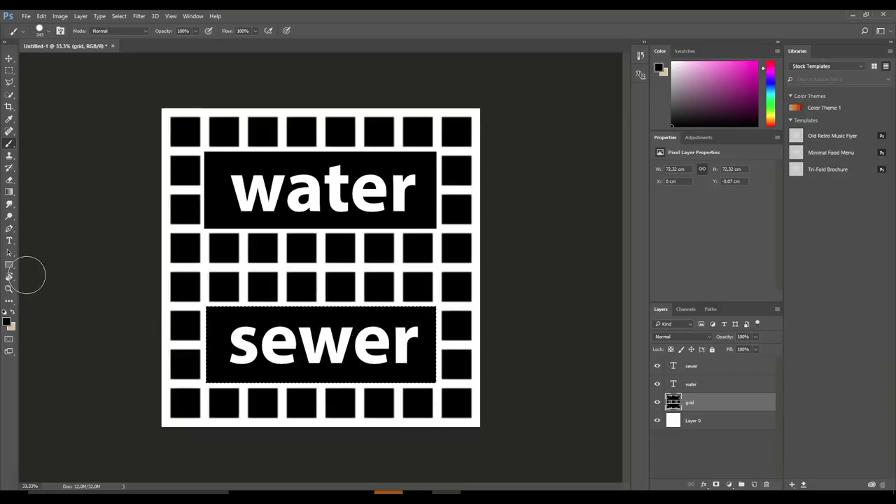
click(690, 369)
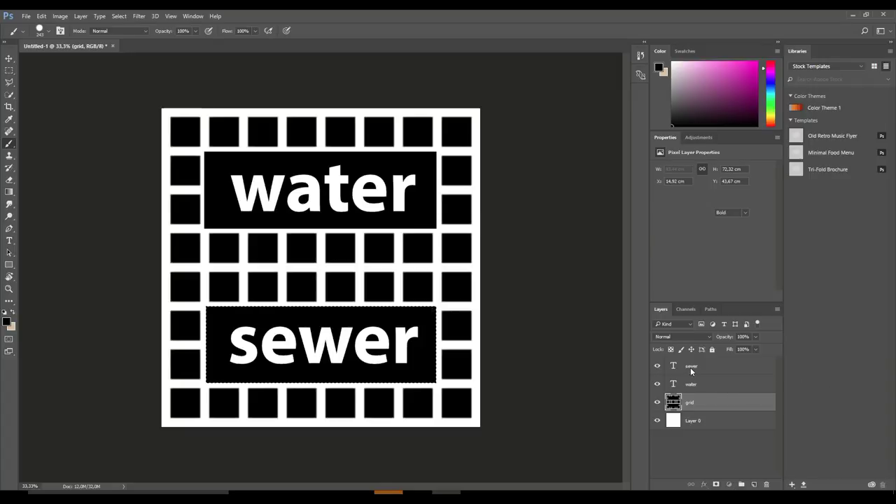
Step: Merge all four layers into a single layer named sewer
shift+click(696, 425)
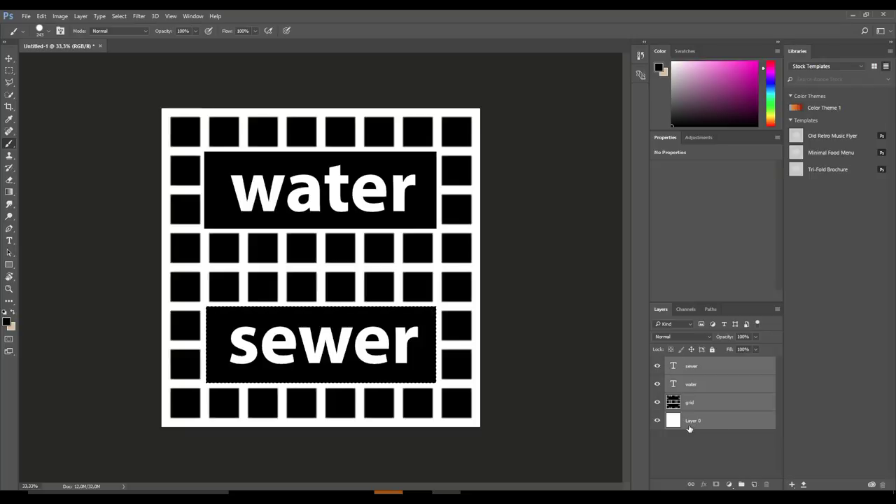
right_click(696, 422)
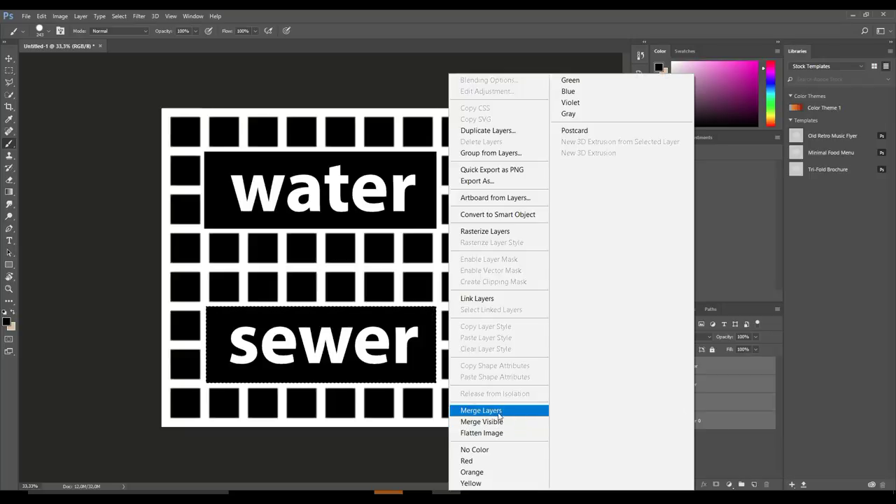
click(499, 413)
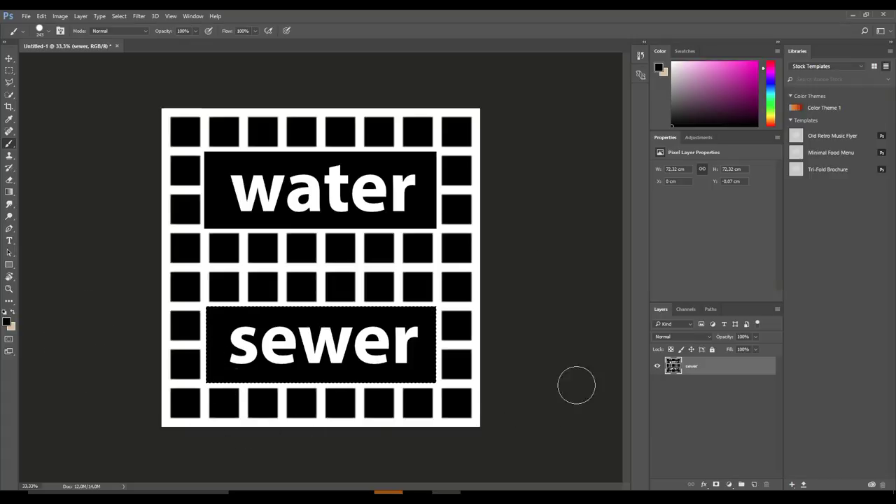
Step: Deselect the selection around sewer
click(118, 16)
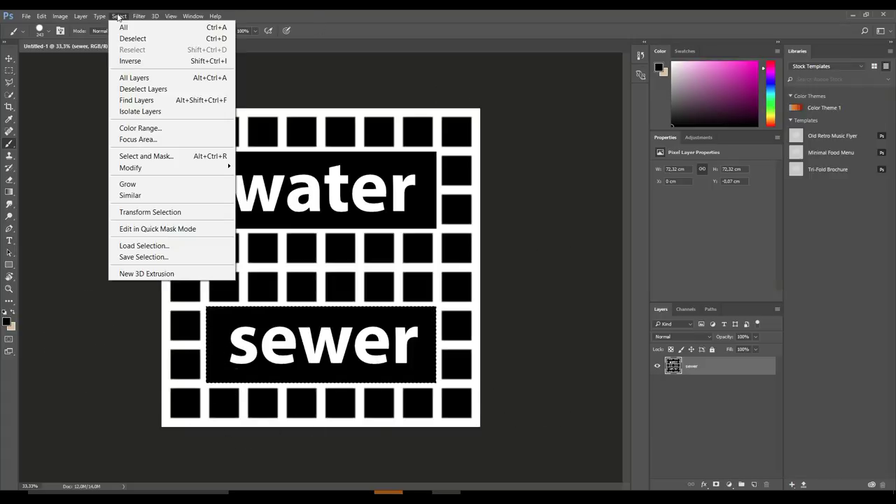
click(133, 39)
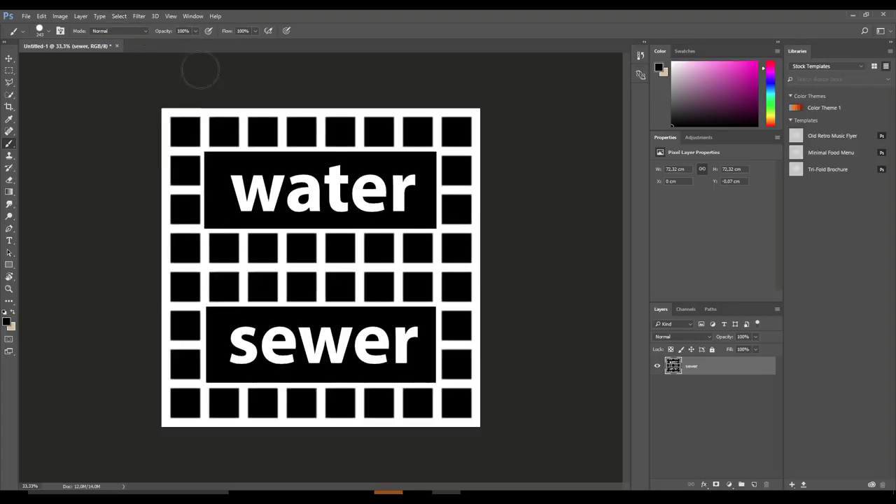
click(25, 16)
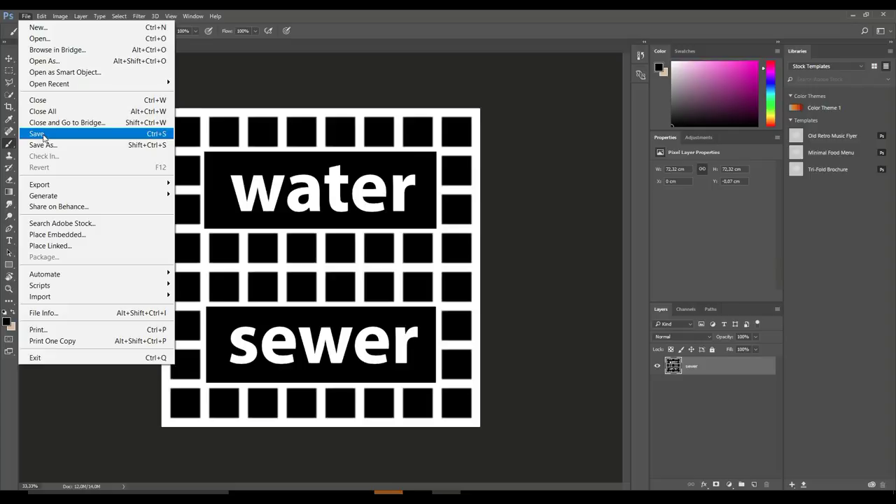
Step: Save the image as ManholeStencil.psd in Photoshop format, accepting the format options
click(50, 145)
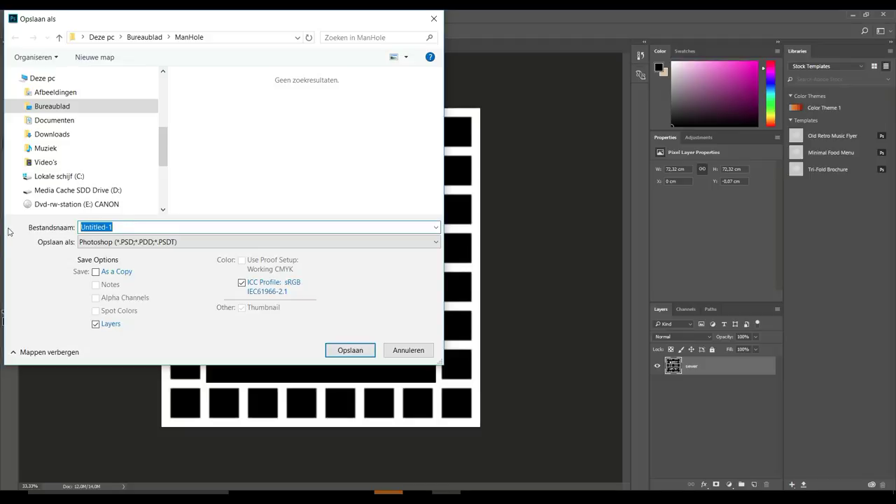
text(Manh)
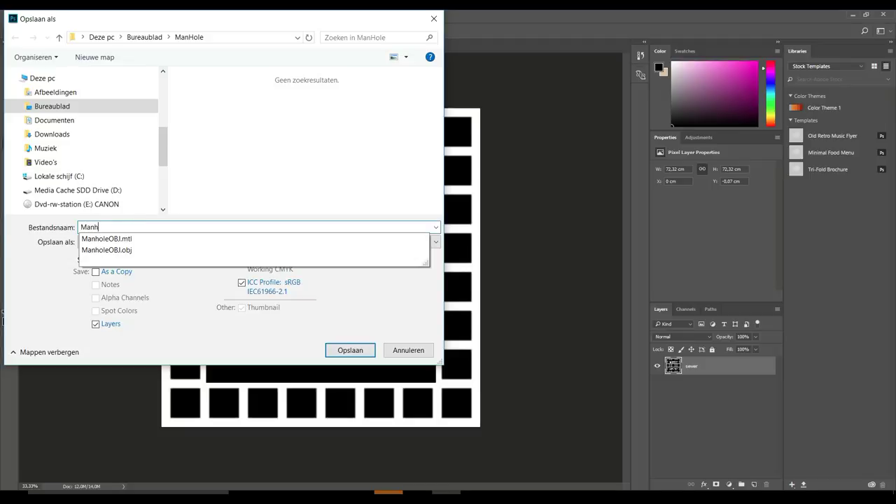
text(oleStencil)
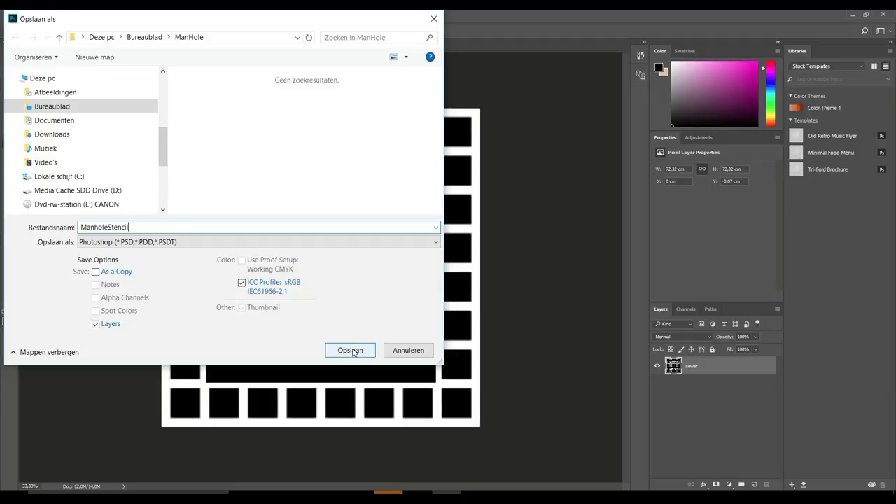
click(352, 351)
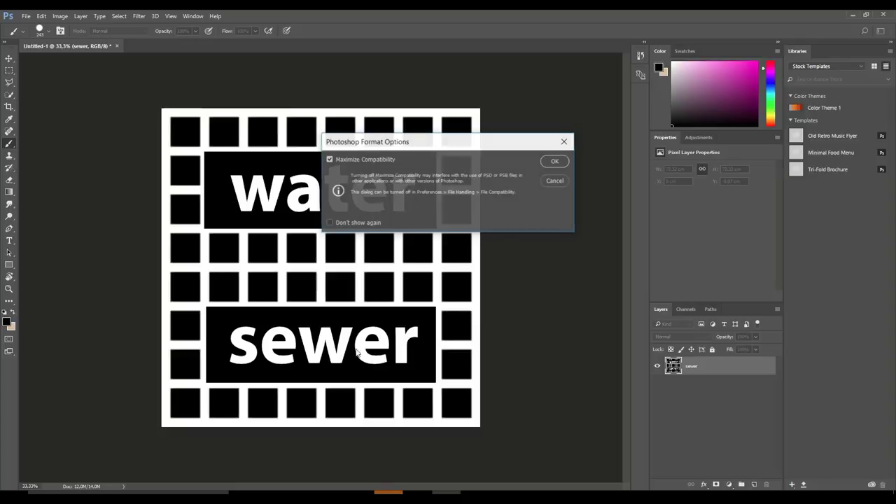
click(557, 162)
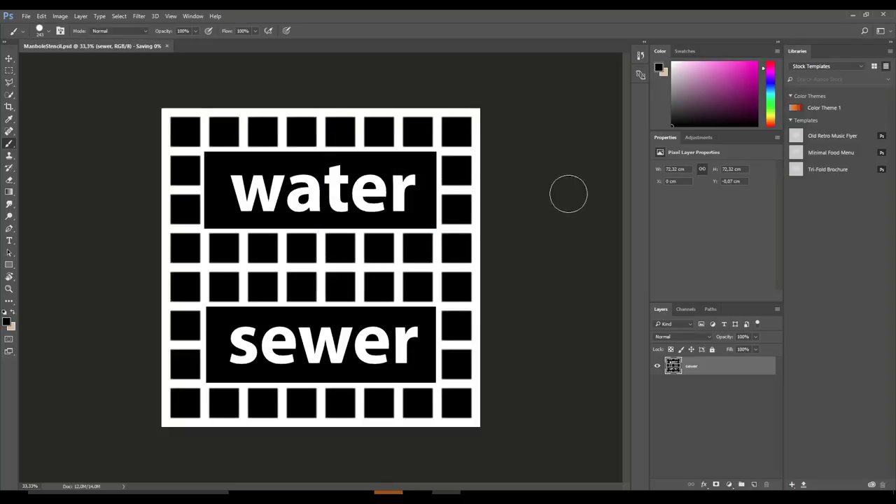
Step: Launch Substance Painter and start a new project
key(super)
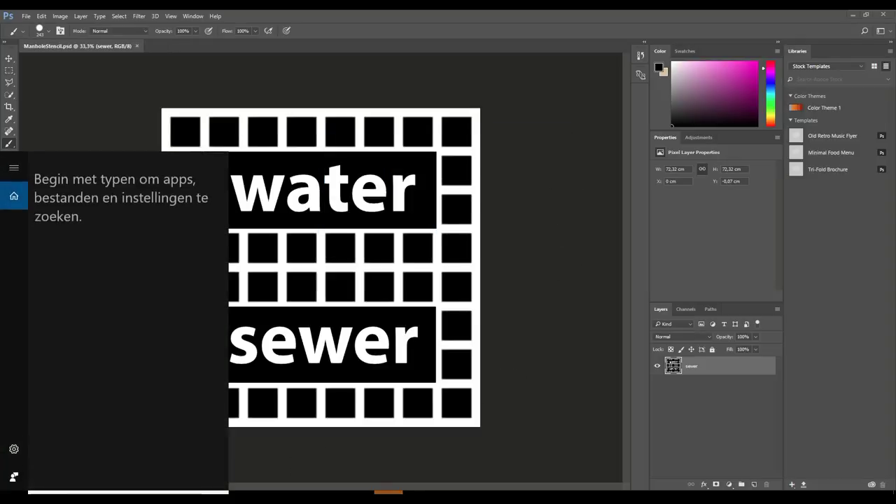
text(substance)
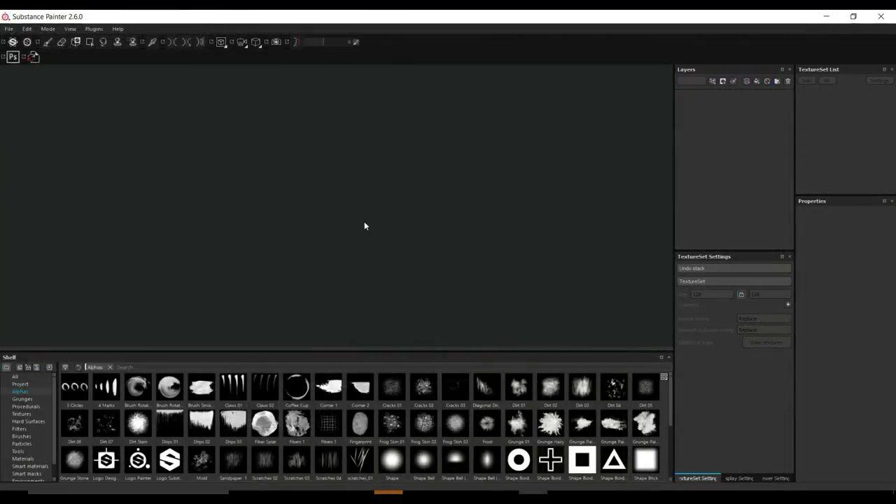
click(9, 31)
click(17, 40)
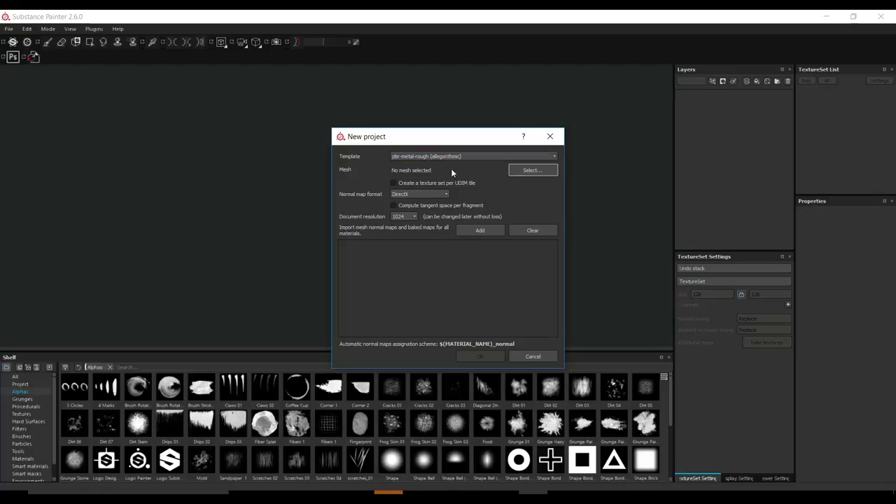
Step: Load ManholeOBJ.obj from the Desktop ManHole folder as the project mesh
click(534, 171)
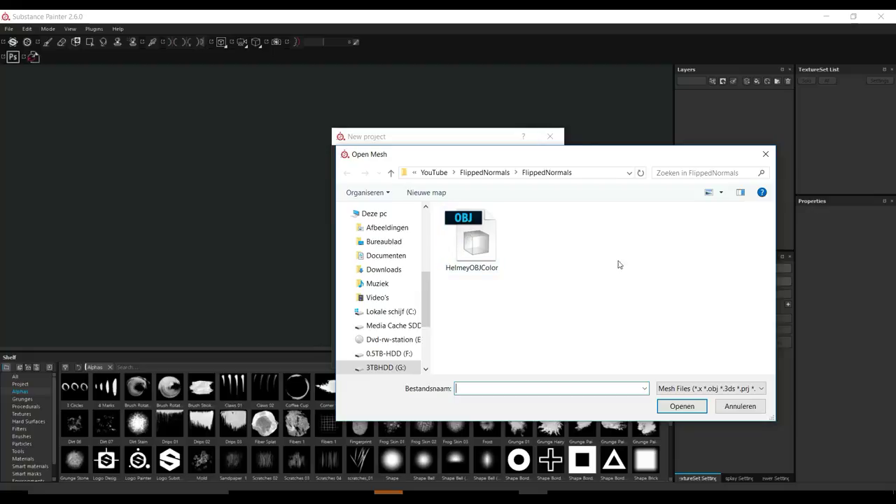
click(389, 175)
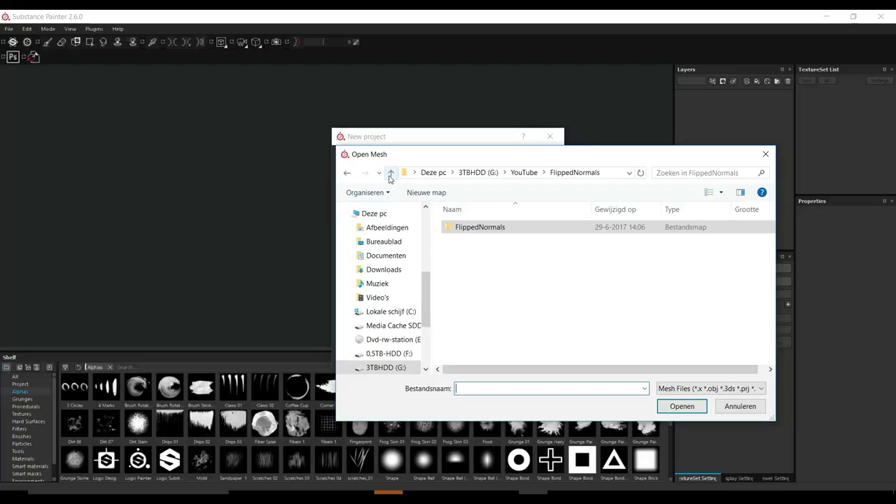
click(382, 242)
scroll(463, 337, down, 2)
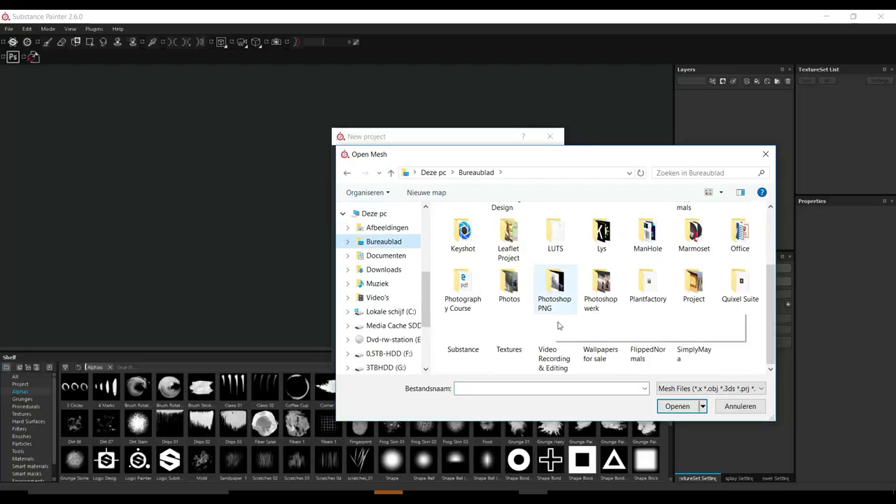
click(648, 246)
double_click(648, 246)
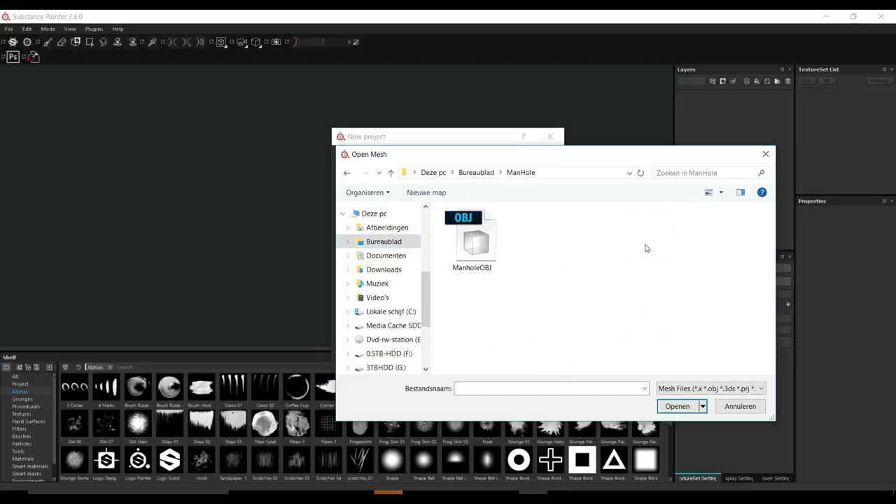
click(493, 256)
click(686, 409)
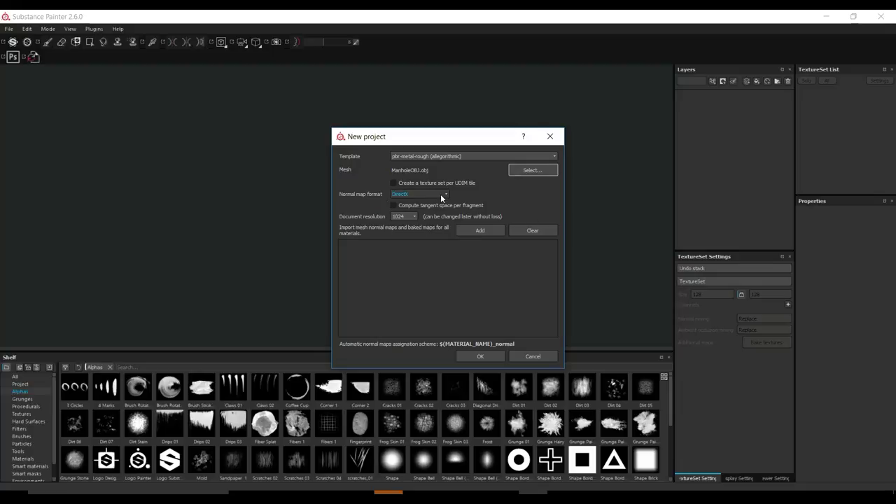
Step: Set the document resolution to 2048 and create the project
click(414, 216)
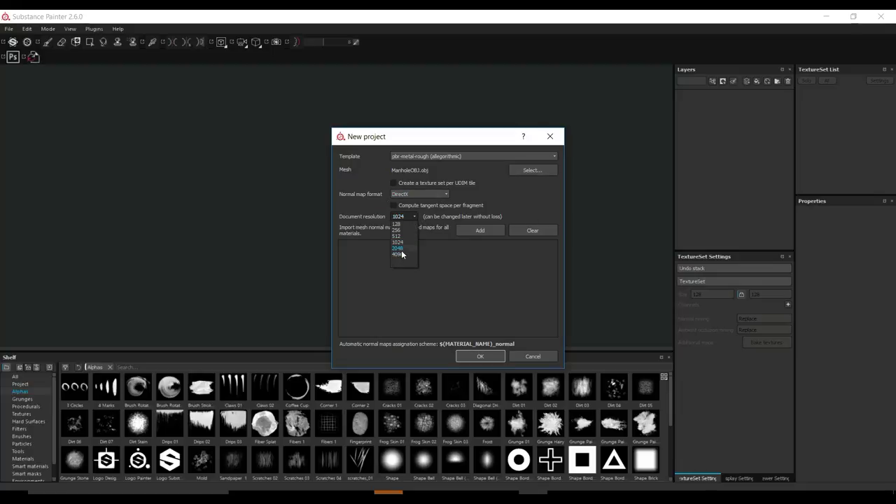
click(401, 248)
click(490, 358)
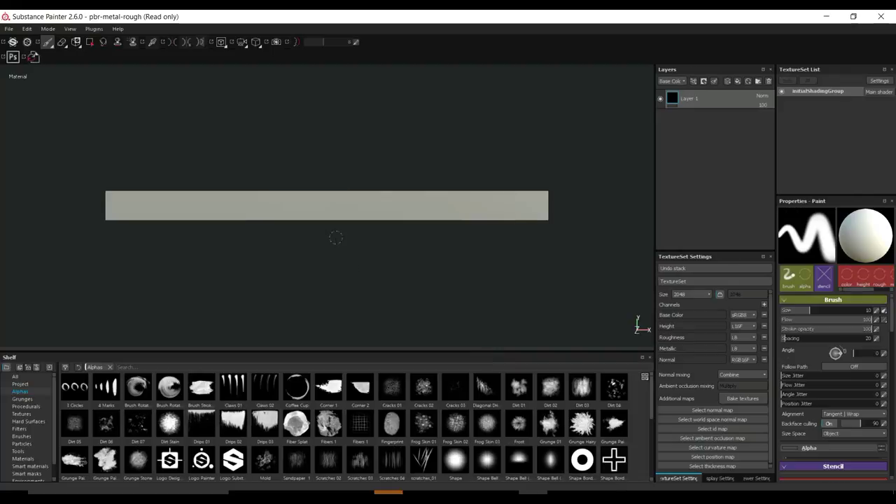
Step: Orbit the camera to view the manhole slab in perspective and open the bake settings
alt+drag(384, 203, 379, 296)
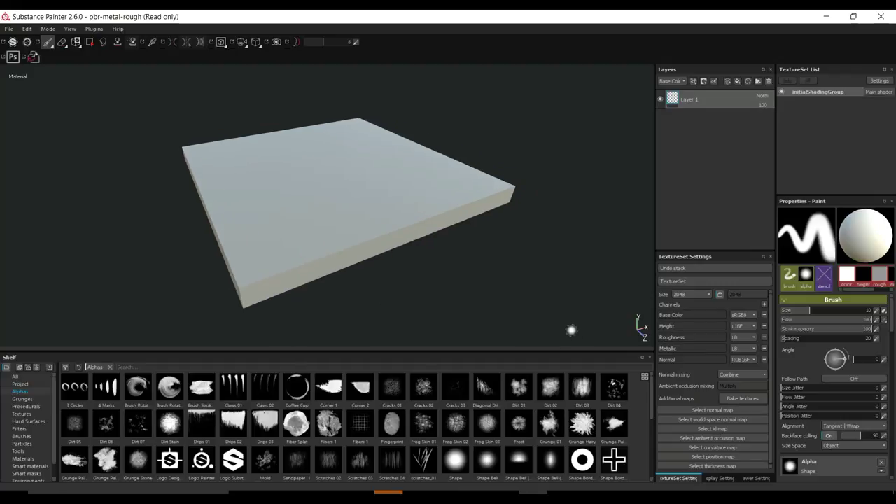
click(742, 398)
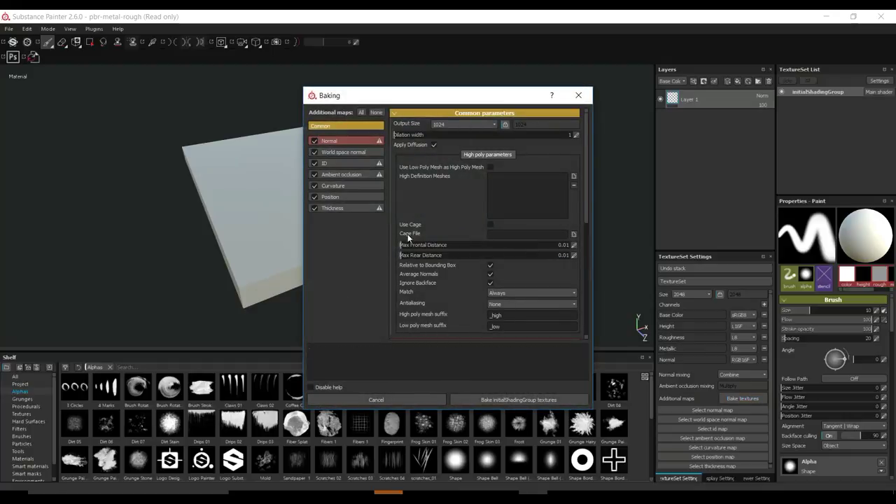
Step: Set the bake output size to 2048 and bake the mesh maps
click(455, 123)
click(454, 175)
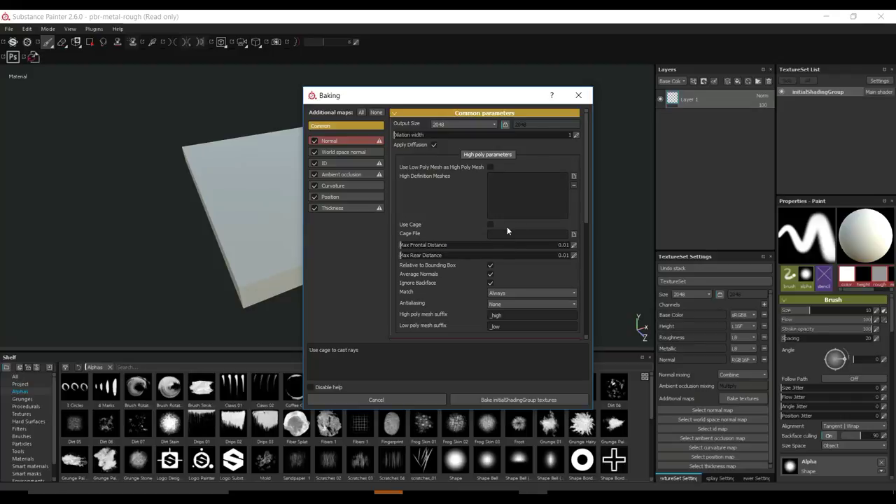
scroll(529, 223, down, 3)
scroll(535, 234, up, 3)
click(538, 399)
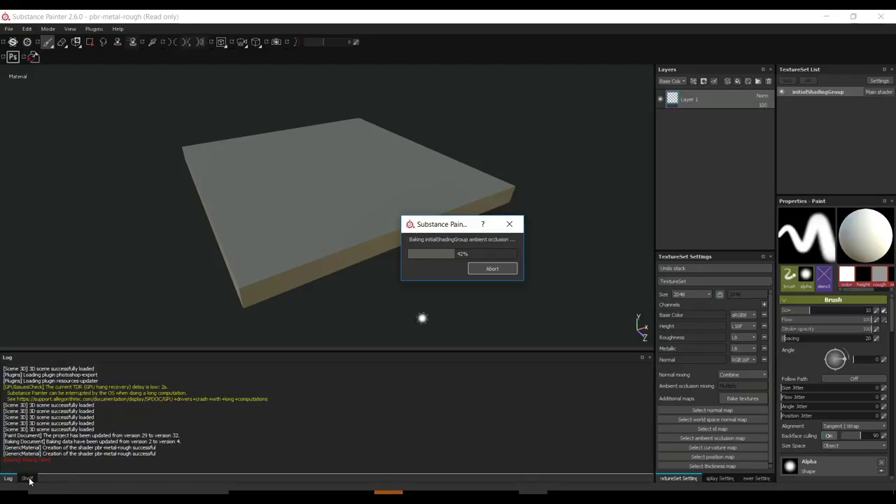
Step: Review the bake results and orbit around the baked slab
click(86, 301)
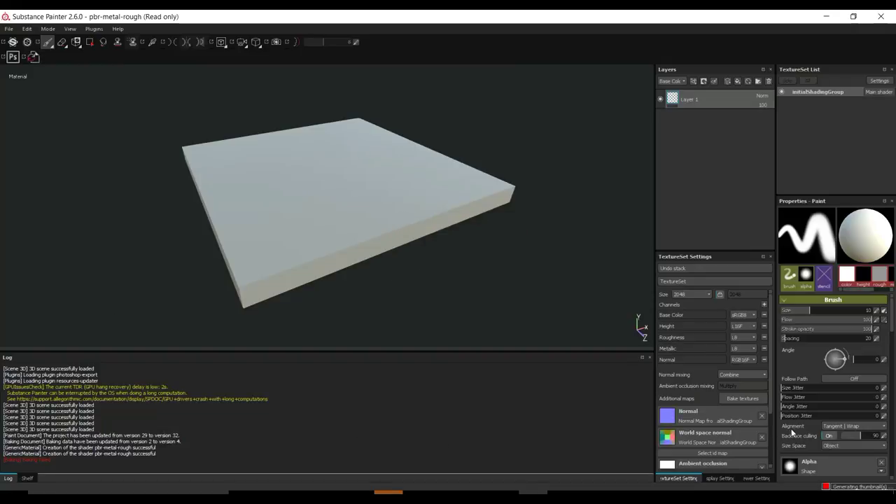
scroll(729, 420, down, 2)
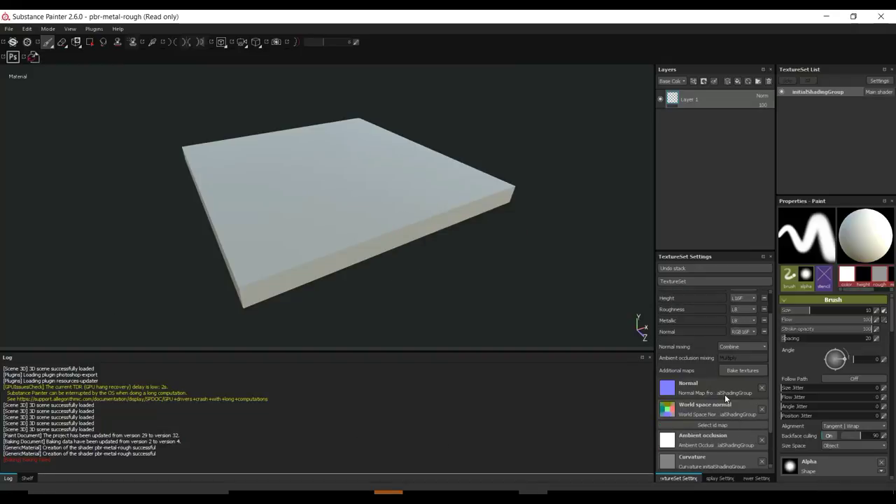
scroll(731, 425, down, 3)
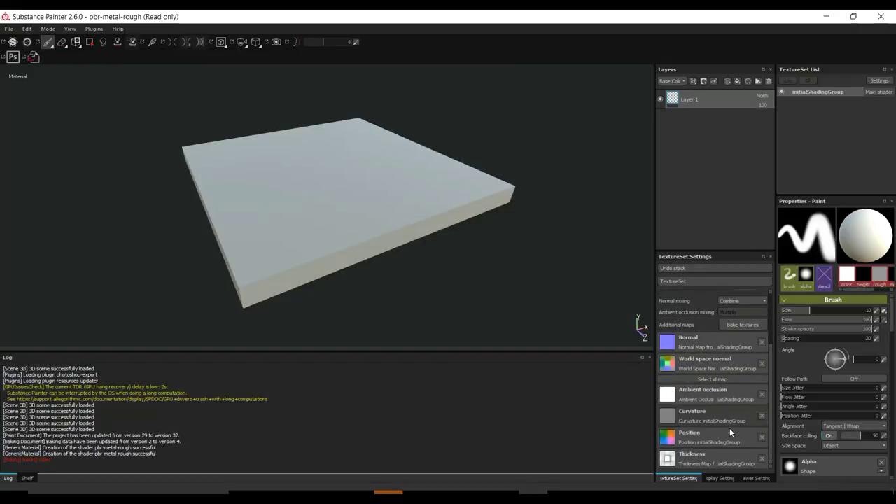
alt+drag(558, 288, 449, 324)
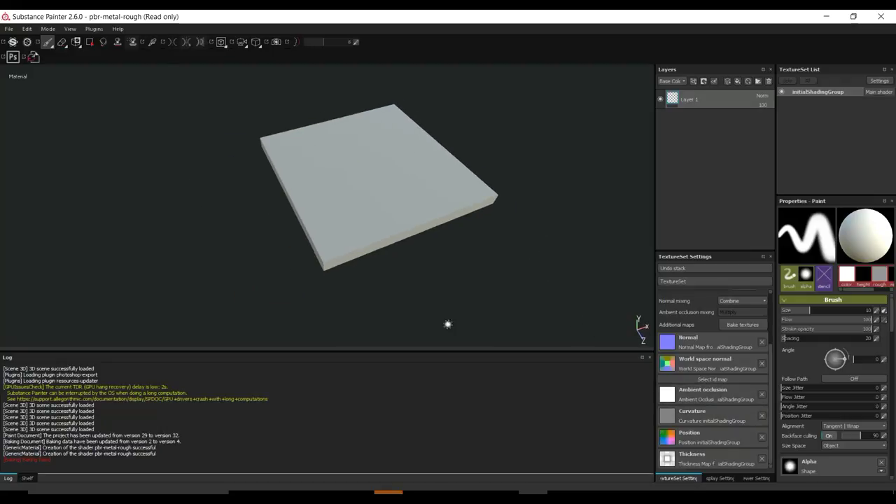
click(28, 478)
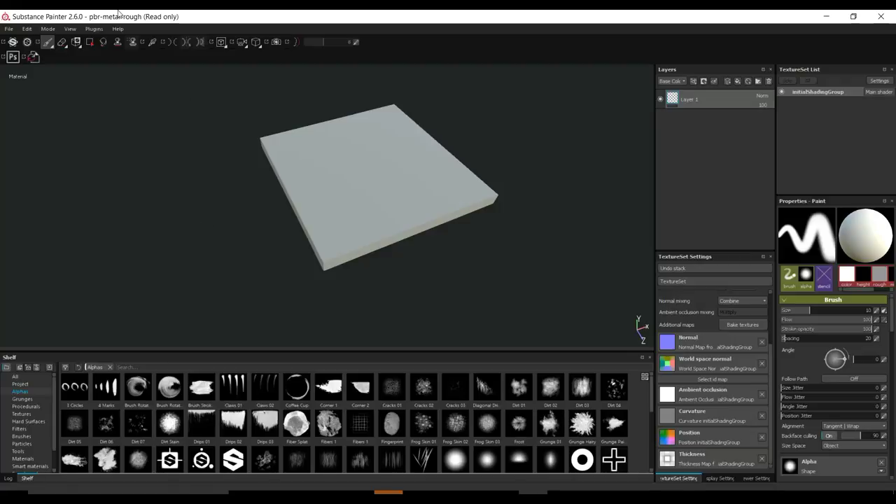
Step: Reset the UI to its default layout and re-frame the slab with orbit and pan
click(70, 29)
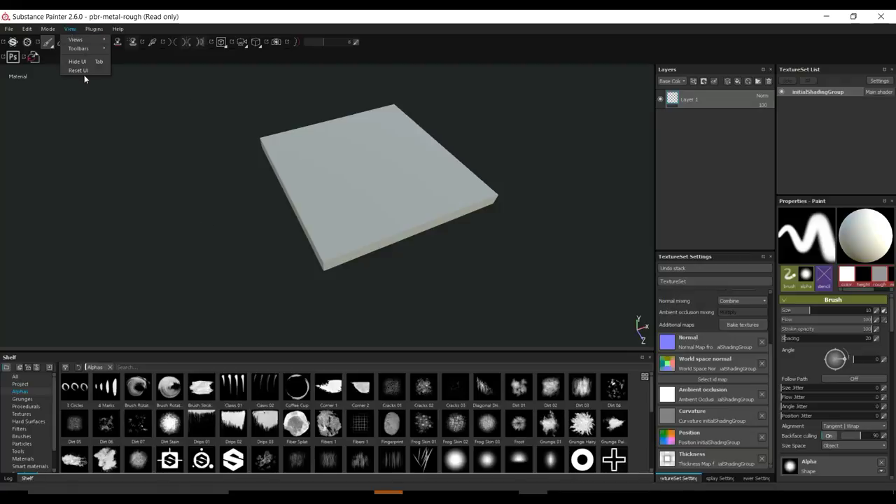
click(87, 70)
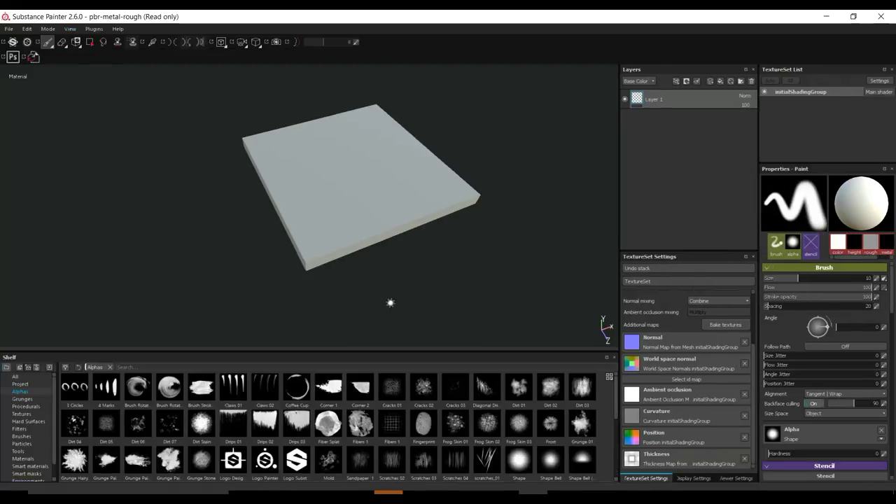
alt+drag(390, 304, 470, 276)
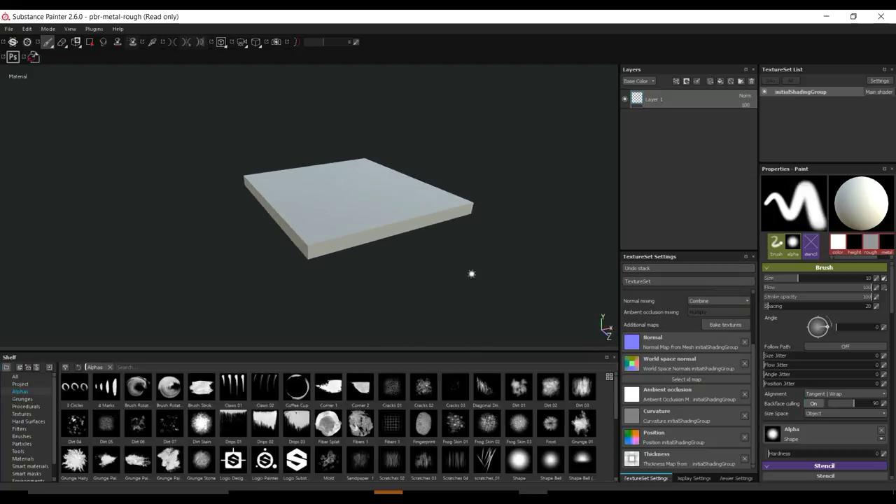
alt+middle_drag(472, 274, 445, 286)
alt+drag(445, 287, 464, 306)
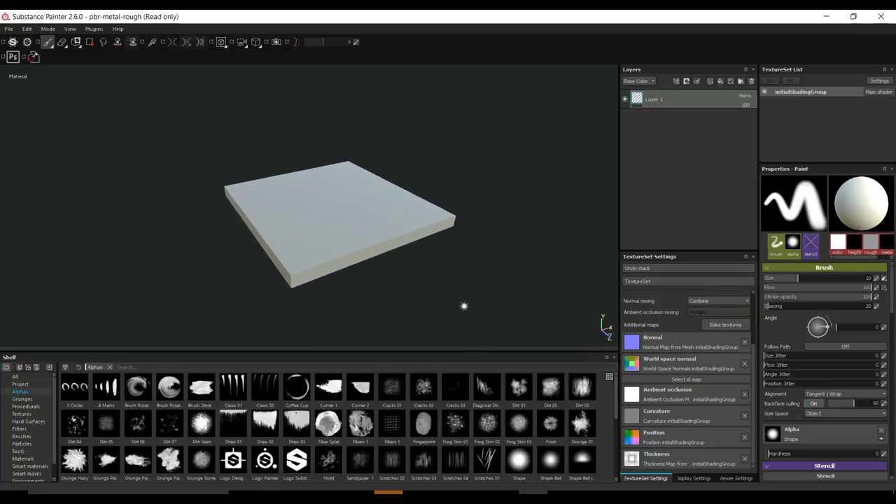
alt+middle_drag(454, 290, 470, 278)
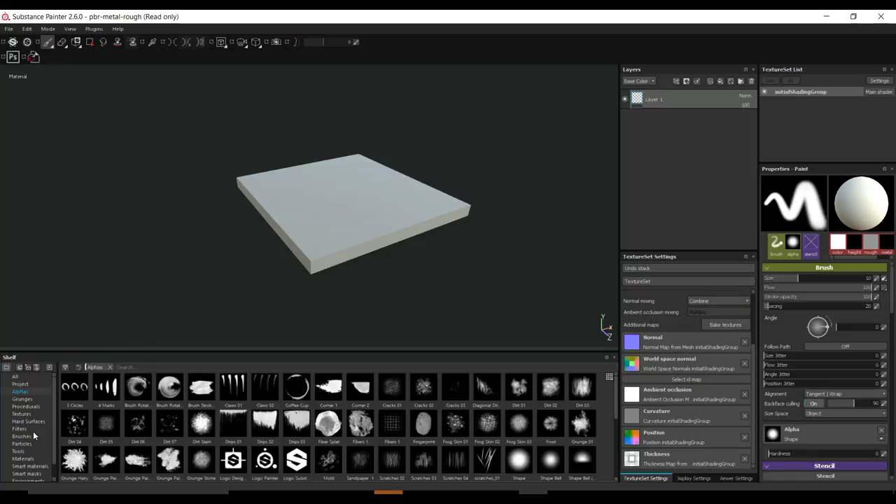
scroll(33, 431, down, 1)
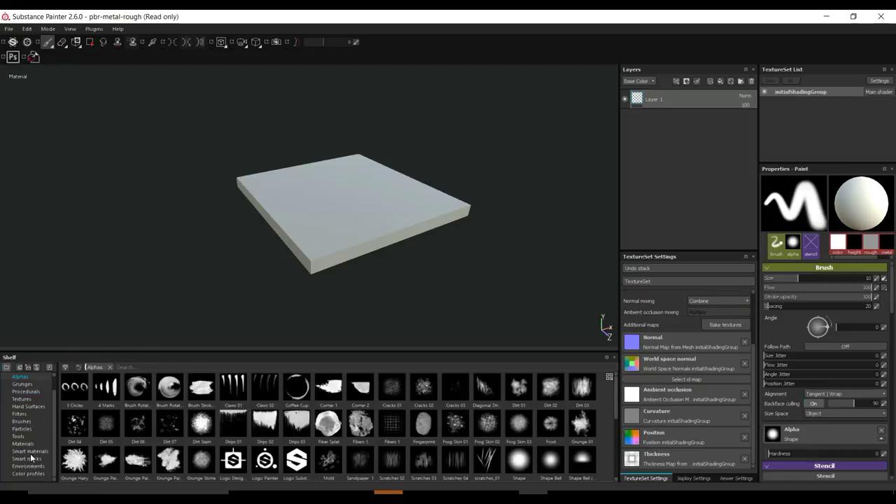
Step: Filter smart materials for 'iron' and drag Iron Old into the layer stack
click(26, 453)
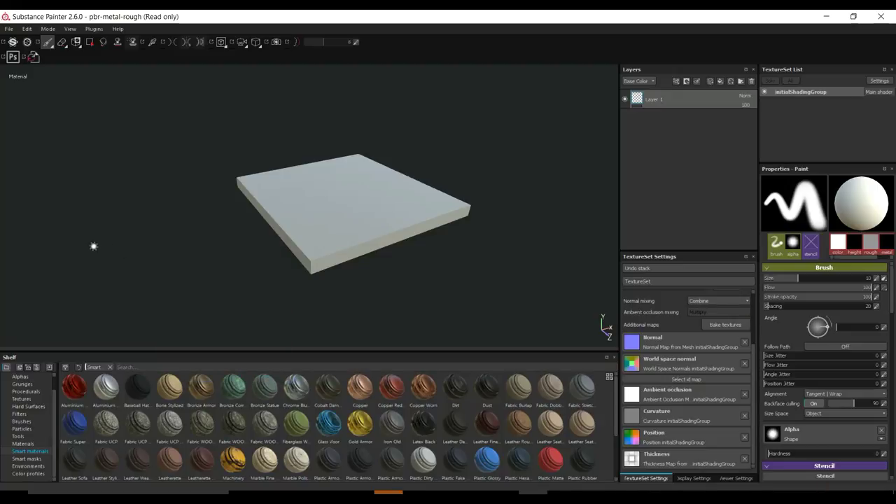
text(iron)
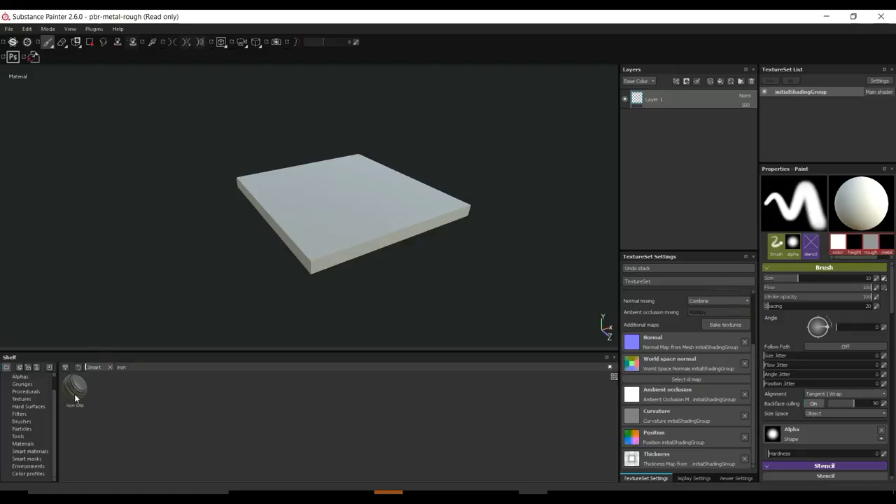
mouse_move(75, 397)
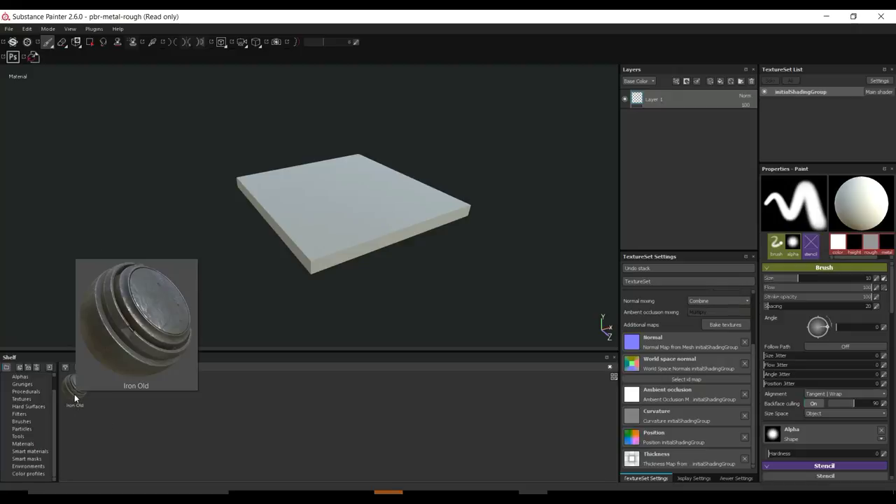
click(73, 390)
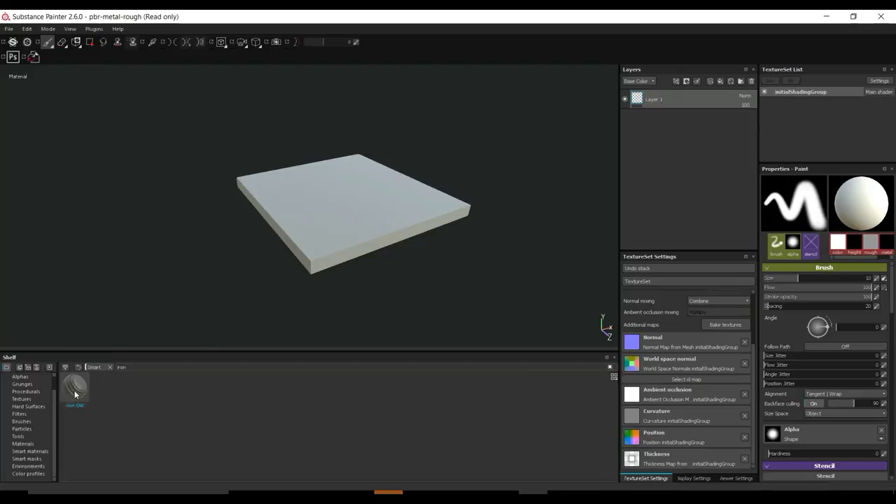
drag(74, 390, 670, 154)
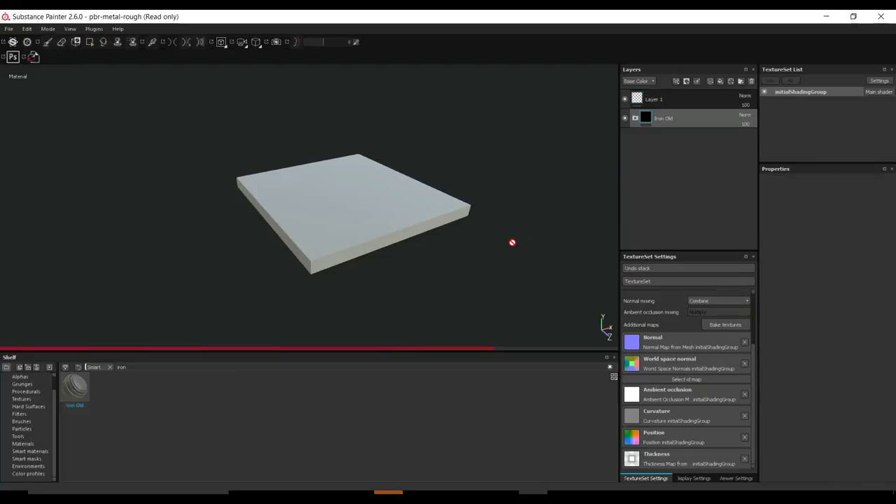
Step: Inspect the iron-textured slab from above, then expand Iron Old and select its Edges layer
scroll(440, 147, up, 5)
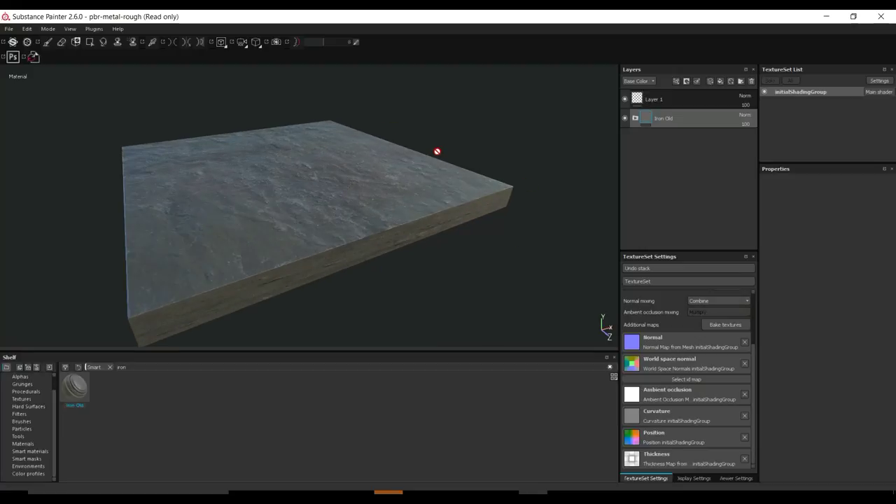
alt+drag(437, 151, 418, 282)
scroll(418, 272, up, 3)
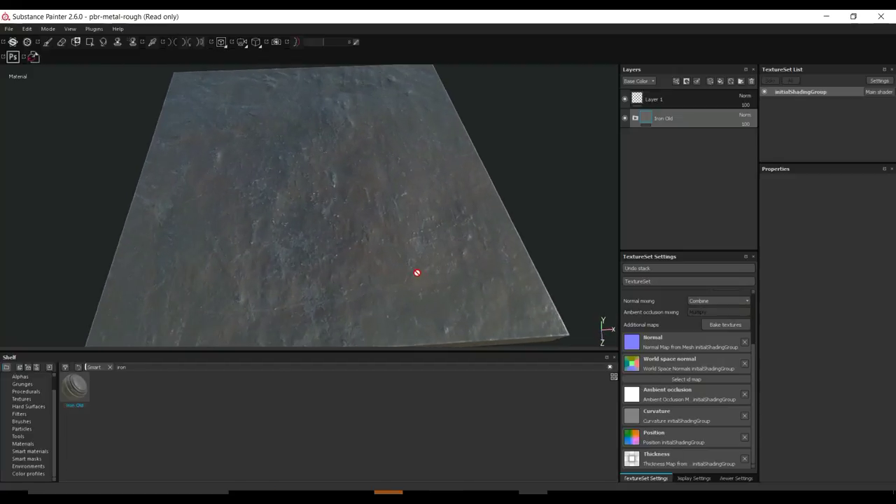
scroll(420, 248, down, 5)
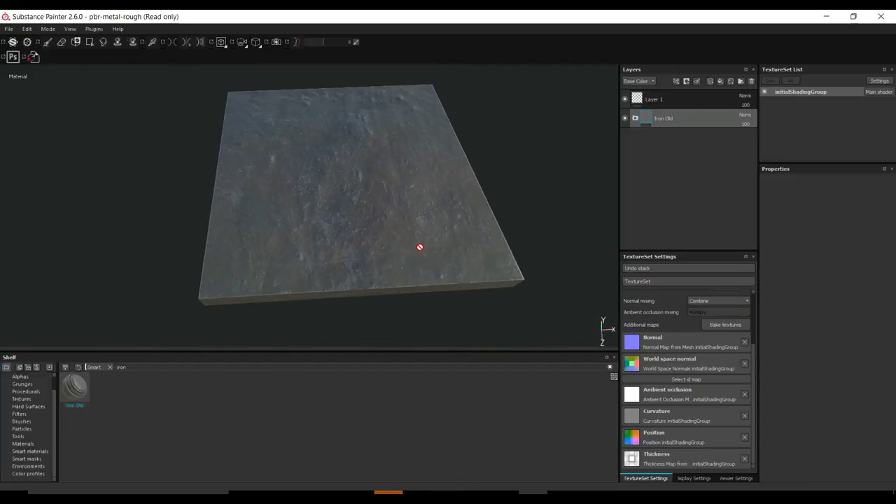
alt+drag(420, 248, 414, 231)
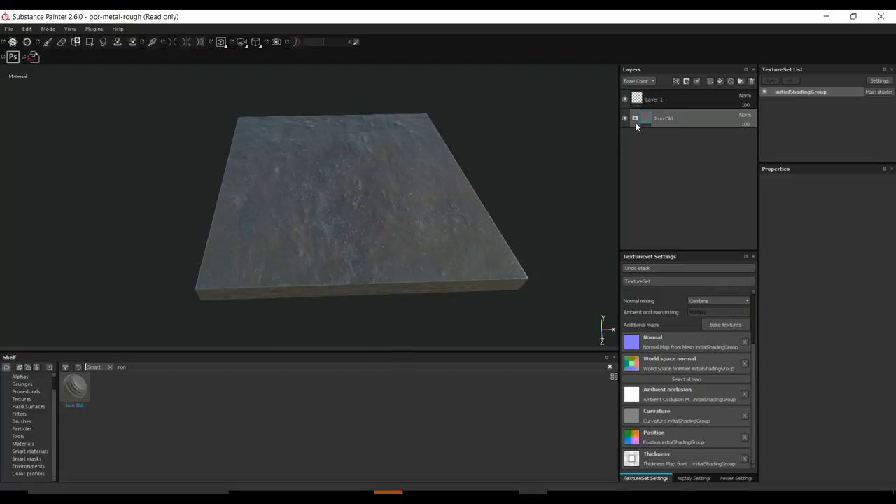
click(636, 119)
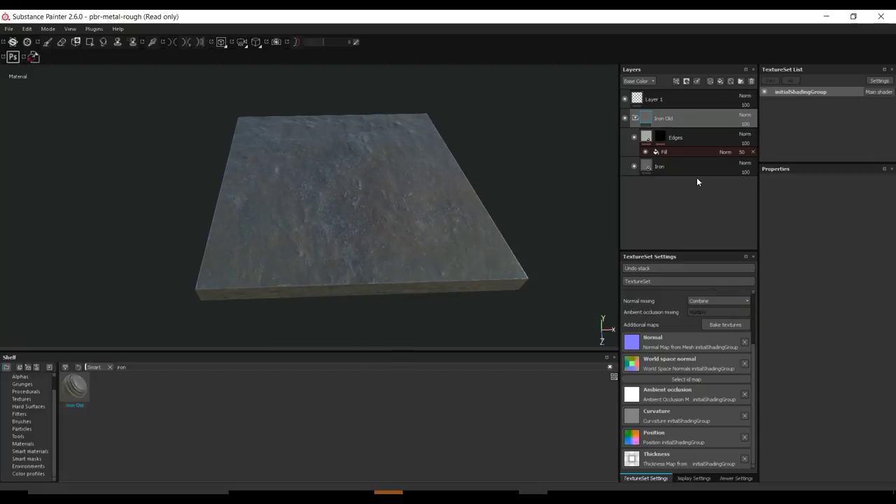
click(674, 140)
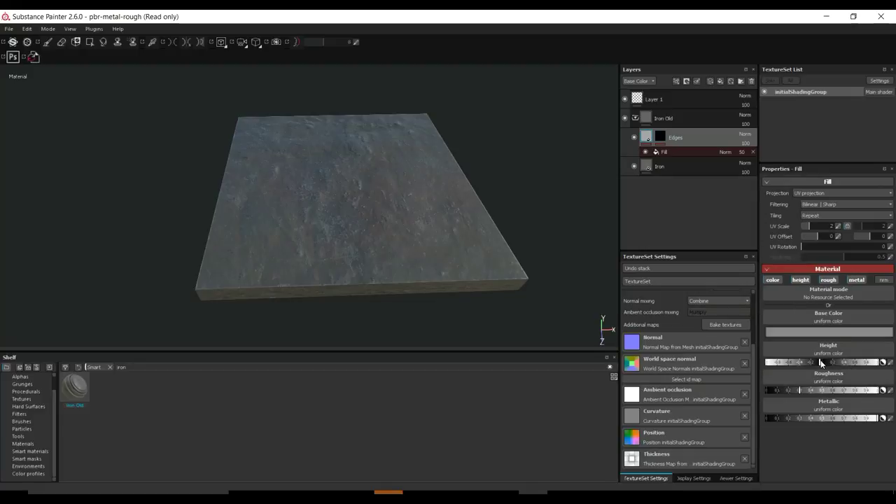
Step: Tweak the Edges fill's height, roughness and metallic values
mouse_move(820, 362)
mouse_down()
mouse_move(864, 369)
mouse_move(820, 371)
mouse_up()
drag(816, 374, 820, 376)
drag(801, 389, 827, 393)
click(823, 418)
drag(851, 420, 862, 422)
Step: Turn off the height channel on the Edges fill and raise its roughness
click(801, 280)
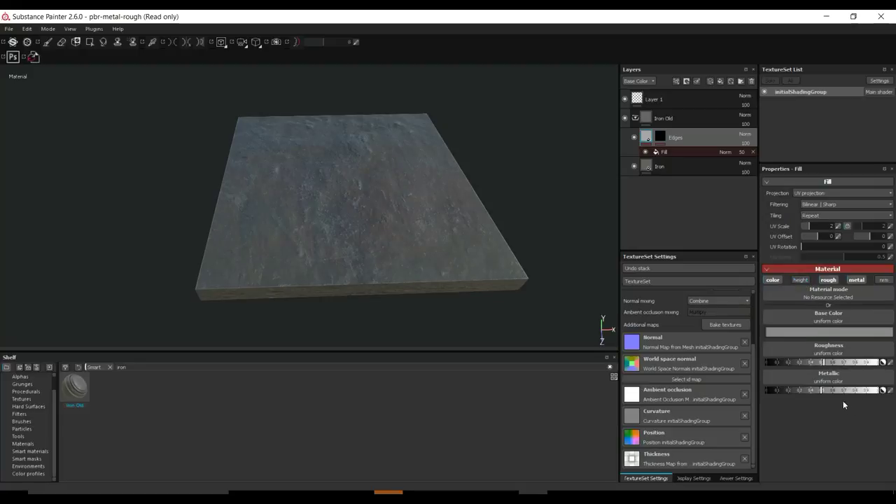
drag(825, 362, 855, 364)
click(668, 168)
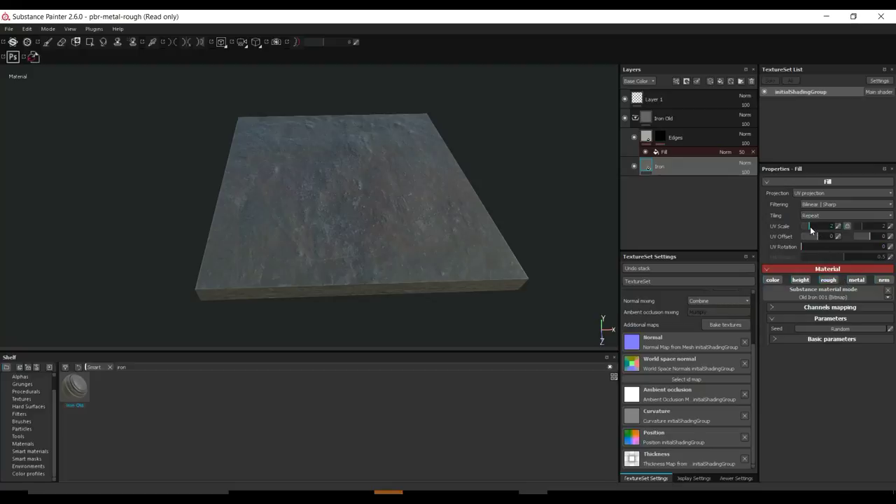
Step: Set the Iron fill's Old Iron UV scale to 2.68 and orbit to check the slab edge-on
mouse_move(810, 226)
mouse_down()
mouse_move(821, 234)
mouse_move(812, 231)
mouse_up()
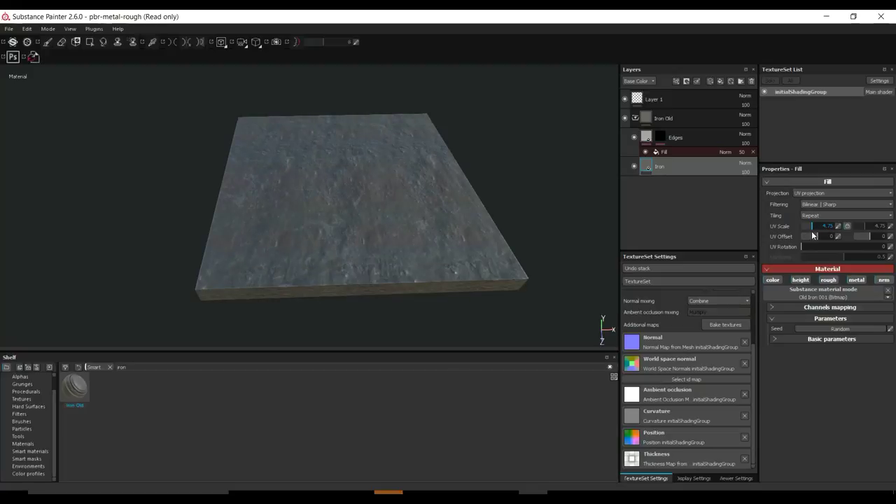
drag(810, 231, 809, 231)
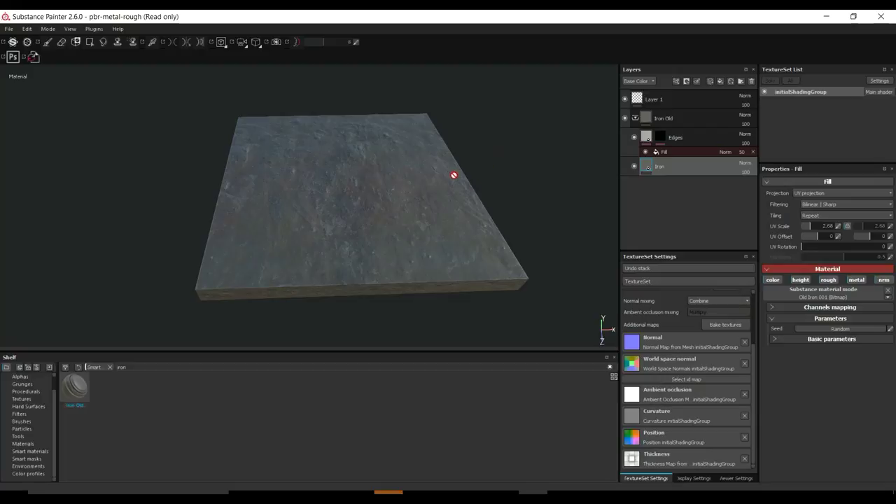
mouse_move(163, 219)
alt+mouse_down()
mouse_move(178, 194)
mouse_move(160, 170)
mouse_move(144, 224)
mouse_move(157, 241)
mouse_move(159, 222)
alt+mouse_up()
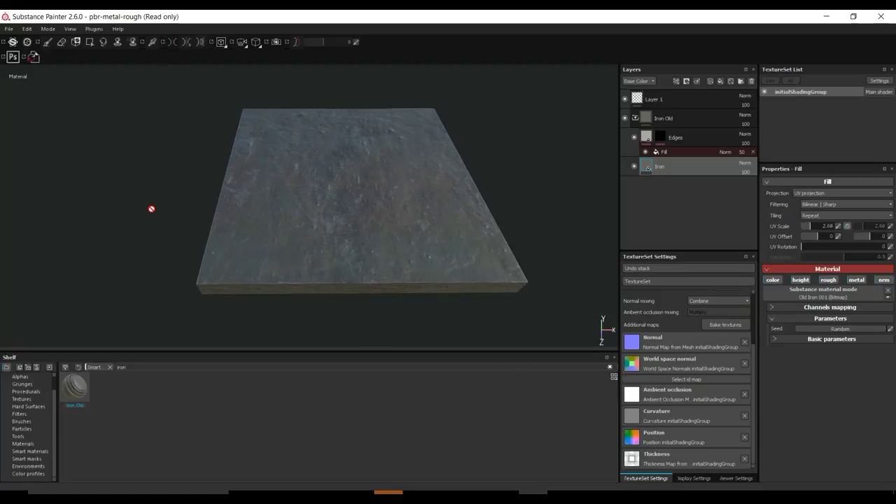
Step: Pan and rotate the camera to a top-down view with the slab centred
scroll(184, 206, up, 3)
scroll(184, 206, down, 5)
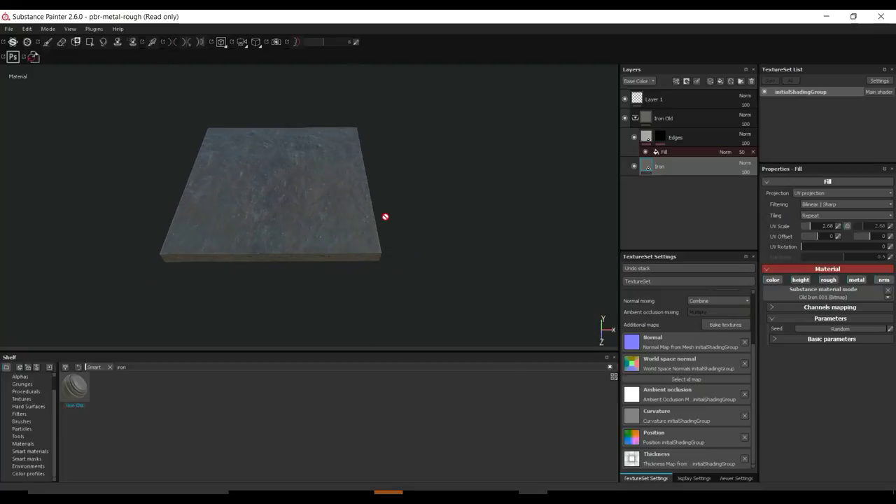
middle_drag(386, 217, 422, 246)
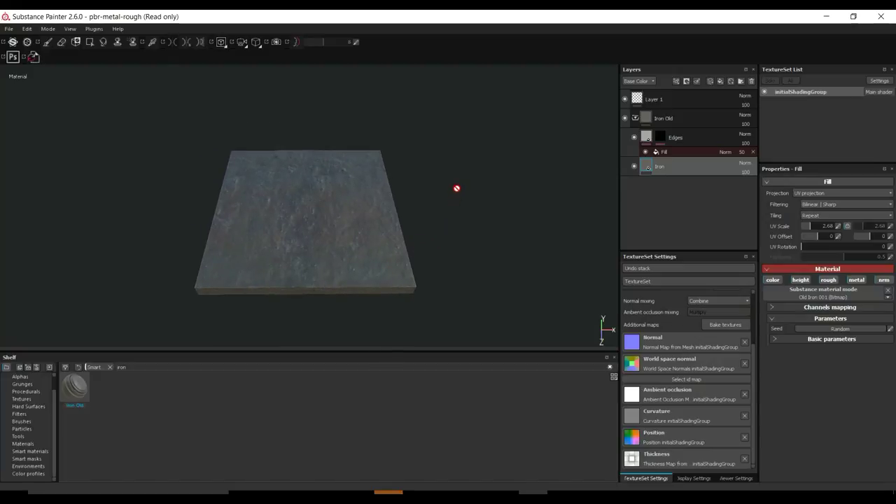
key(alt)
alt+drag(465, 183, 458, 230)
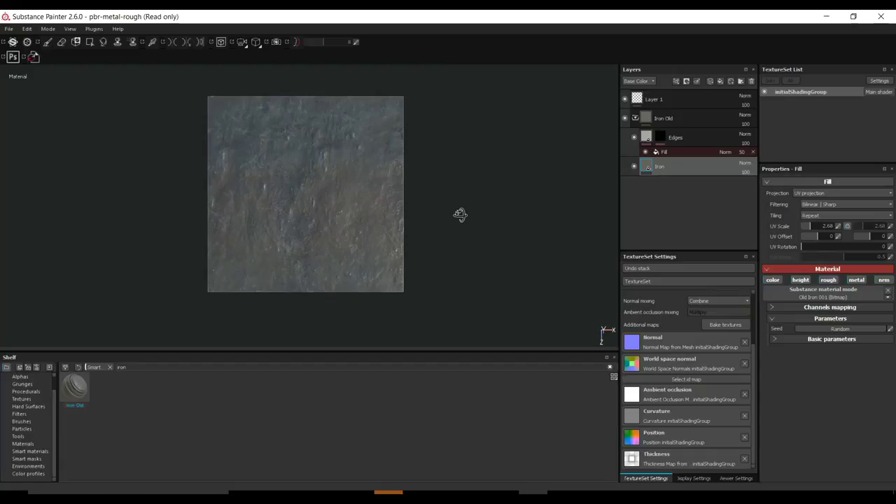
alt+middle_drag(450, 225, 472, 236)
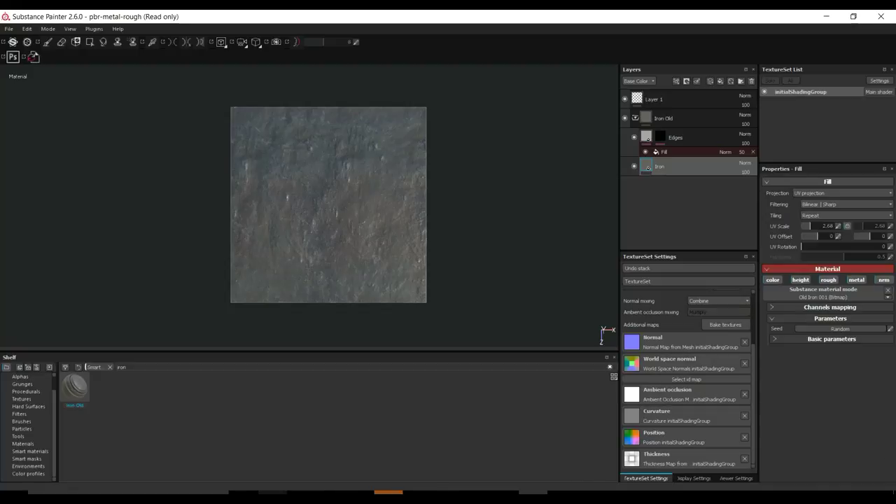
mouse_move(272, 492)
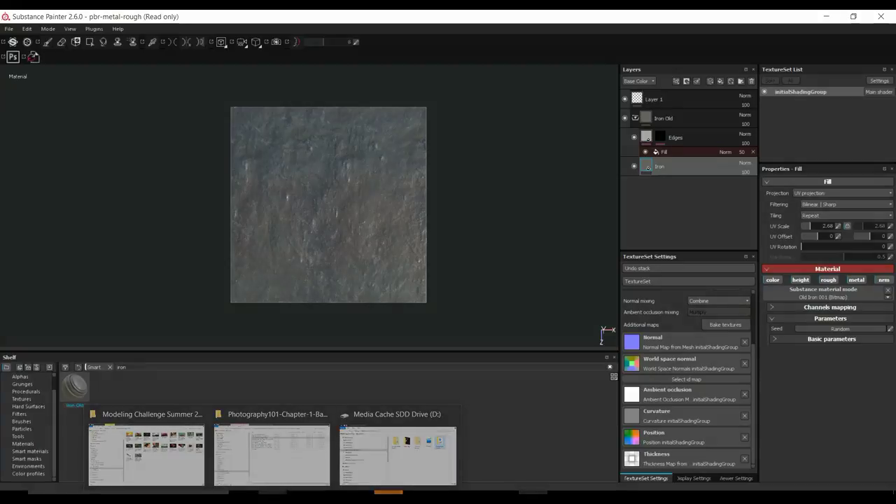
Step: Show the shelf's Alphas and drop ManholeStencil.psd into the viewport to import it
drag(83, 386, 82, 427)
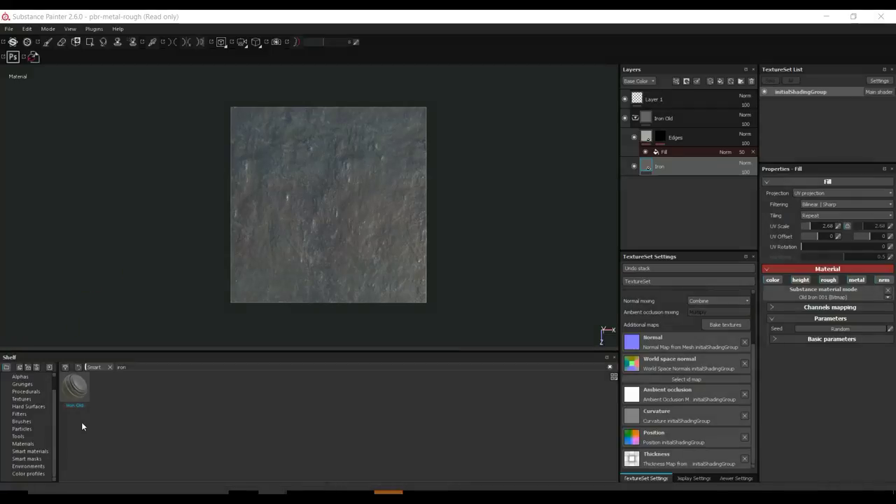
click(20, 377)
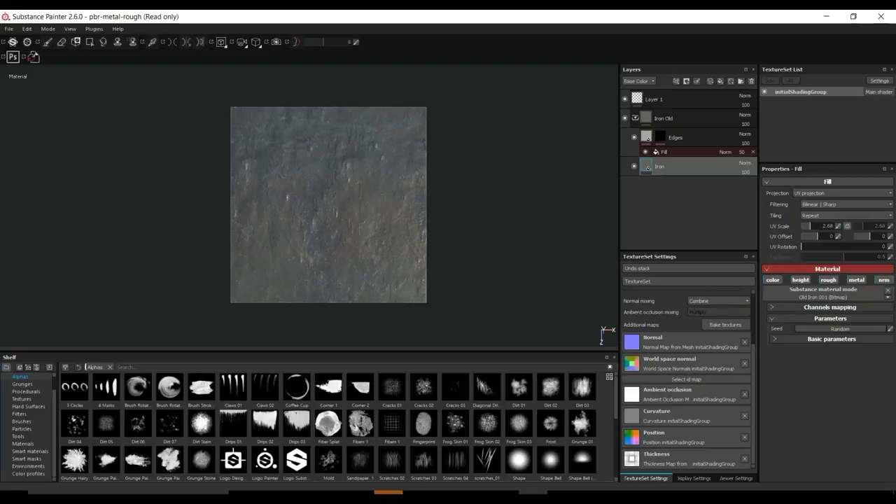
drag(895, 273, 379, 441)
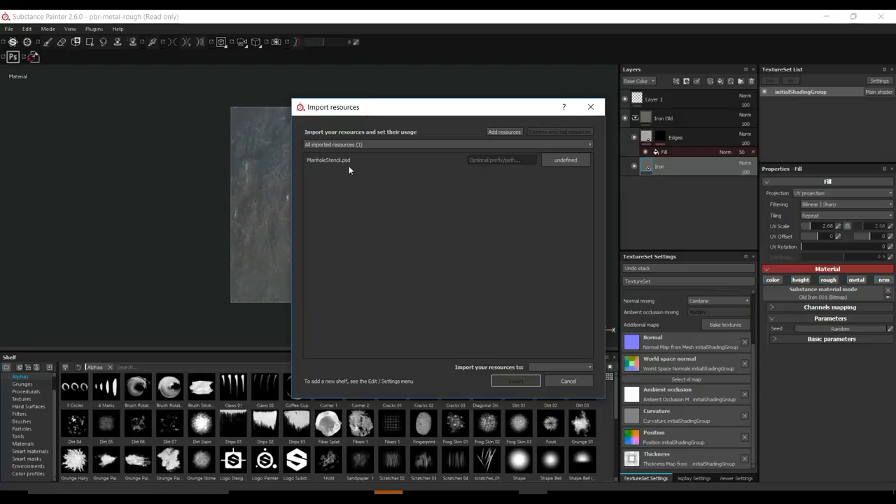
click(573, 161)
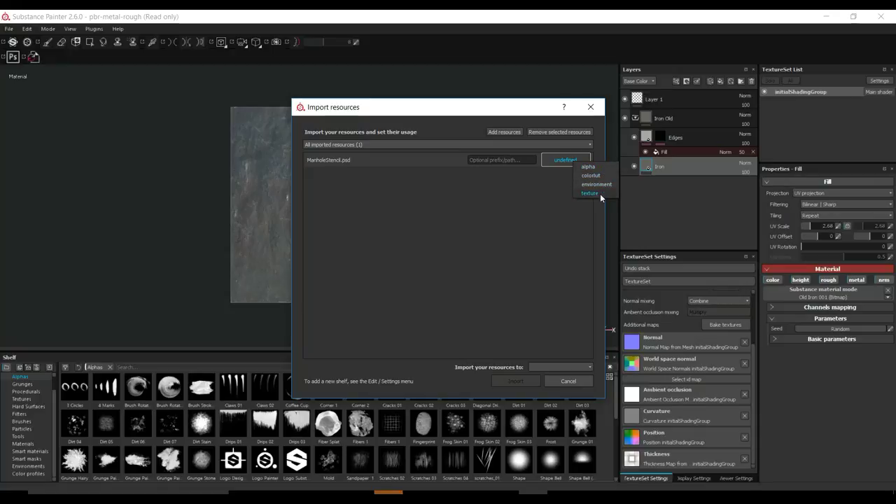
Step: Import ManholeStencil.psd as an alpha into the current session
click(598, 170)
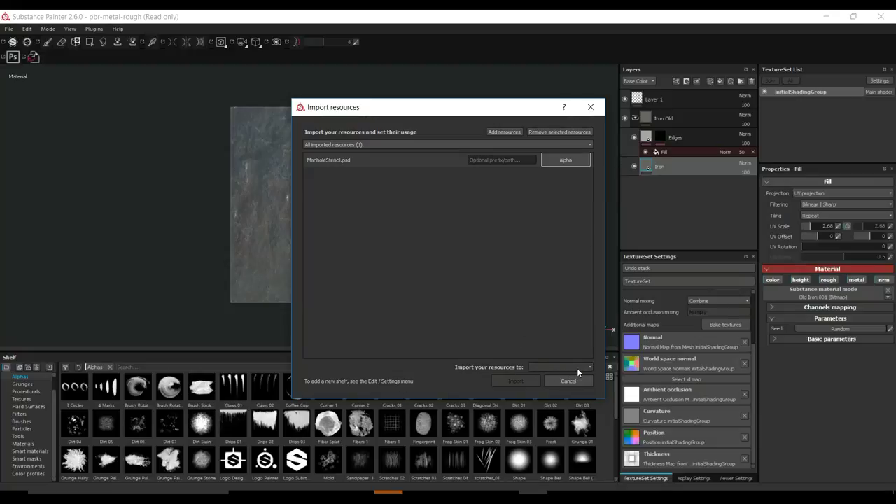
click(542, 369)
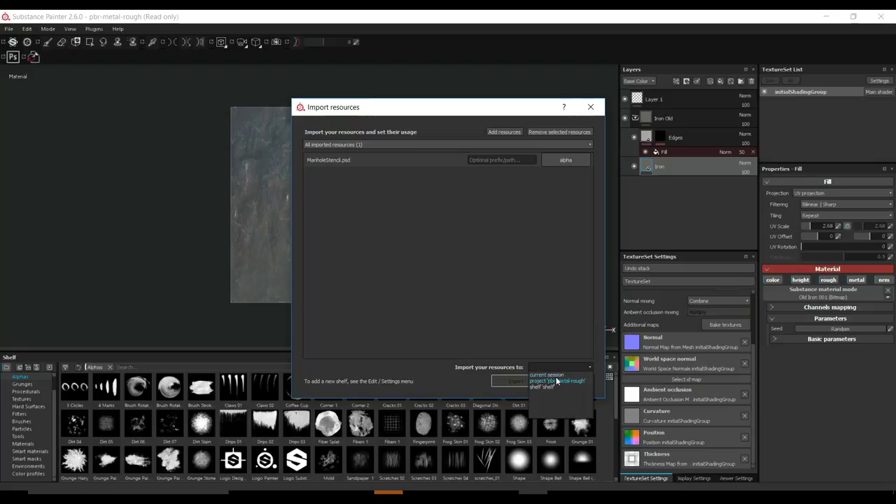
click(559, 374)
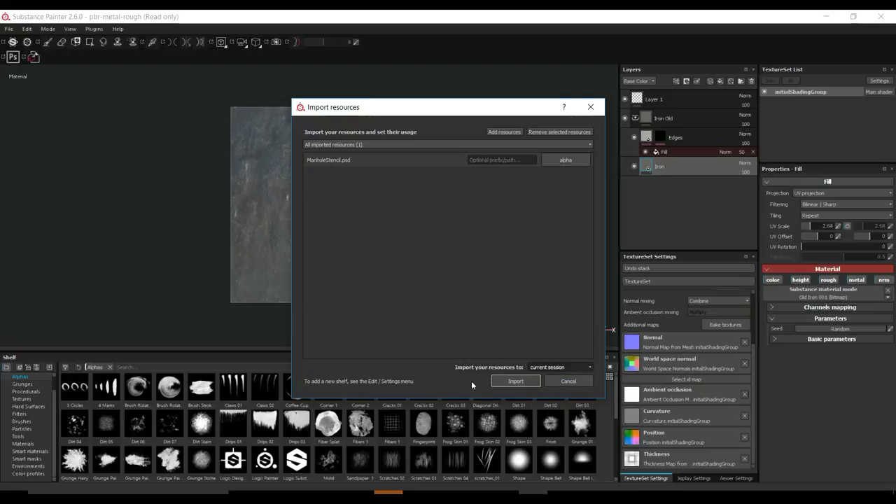
click(518, 381)
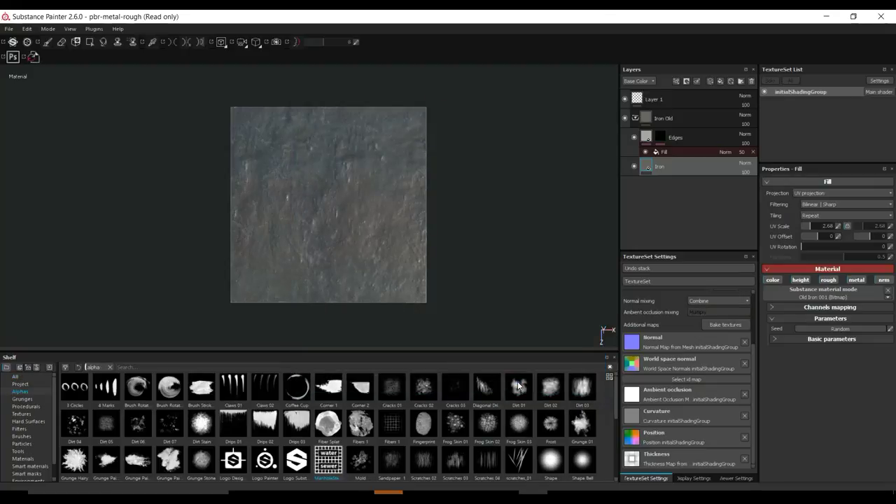
Step: Add a new paint layer and confirm its name as Layer 2
click(710, 81)
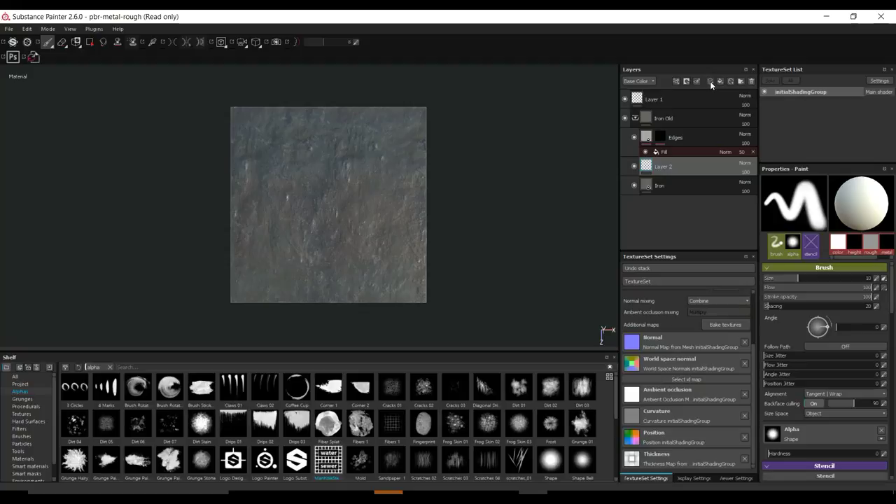
double_click(675, 173)
key(Return)
Step: Assign the ManholeStencil alpha as the brush's stencil
scroll(831, 352, down, 3)
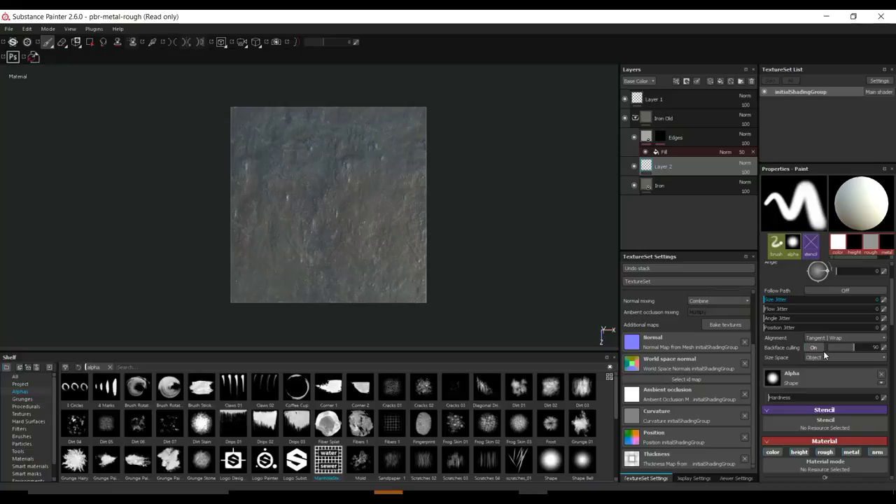
scroll(826, 357, down, 1)
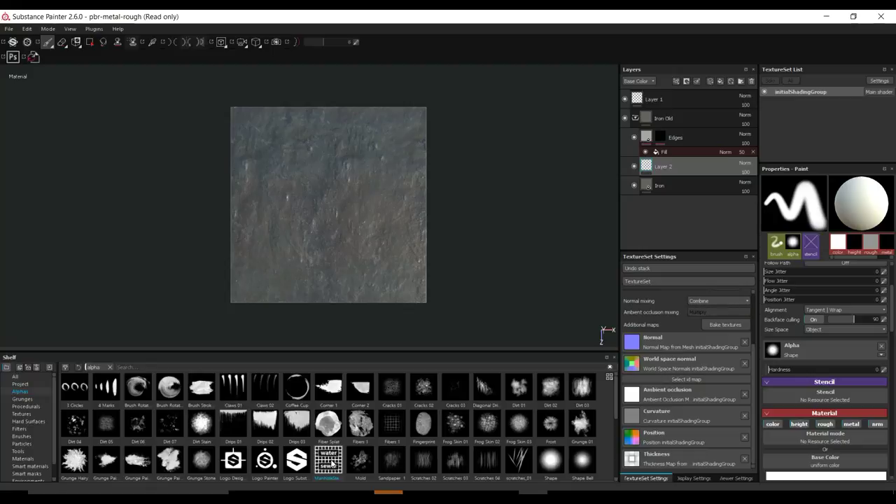
drag(333, 463, 836, 396)
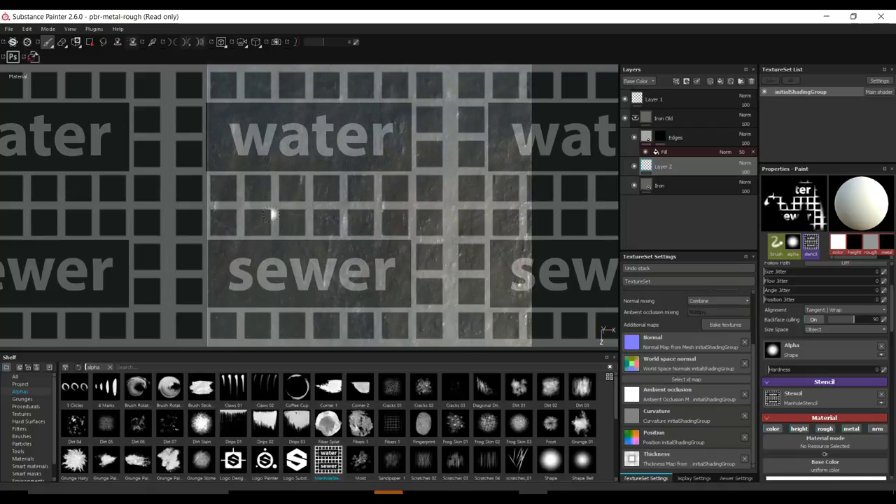
Step: Pan and zoom the slab until a water/sewer grate tile lines up under the stencil
mouse_move(310, 232)
alt+middle_down()
mouse_move(274, 230)
mouse_move(257, 245)
mouse_move(267, 264)
alt+middle_up()
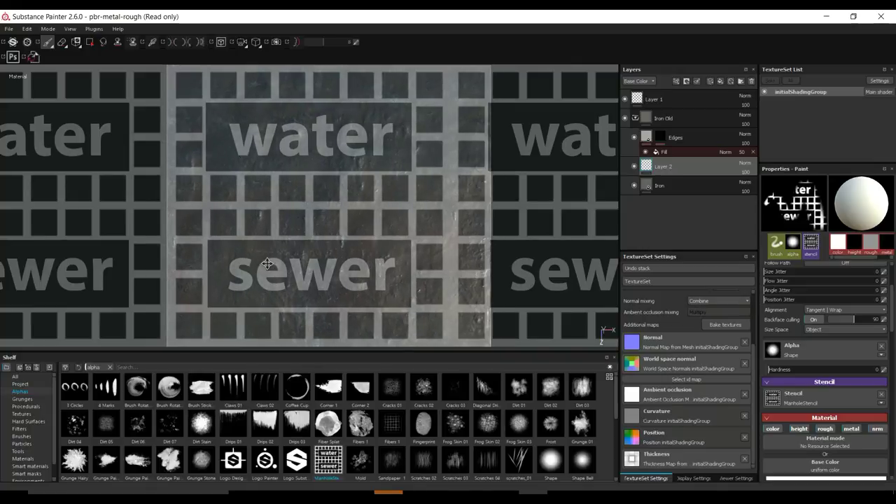
scroll(270, 262, down, 1)
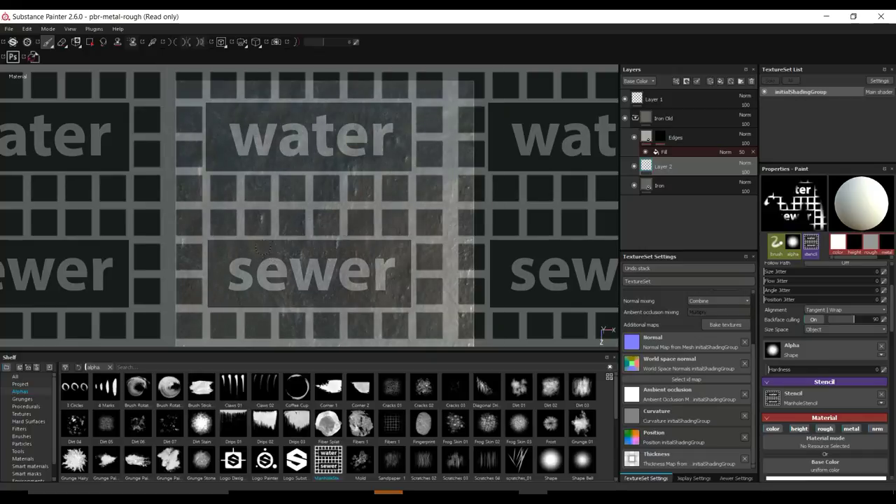
alt+middle_drag(262, 243, 250, 233)
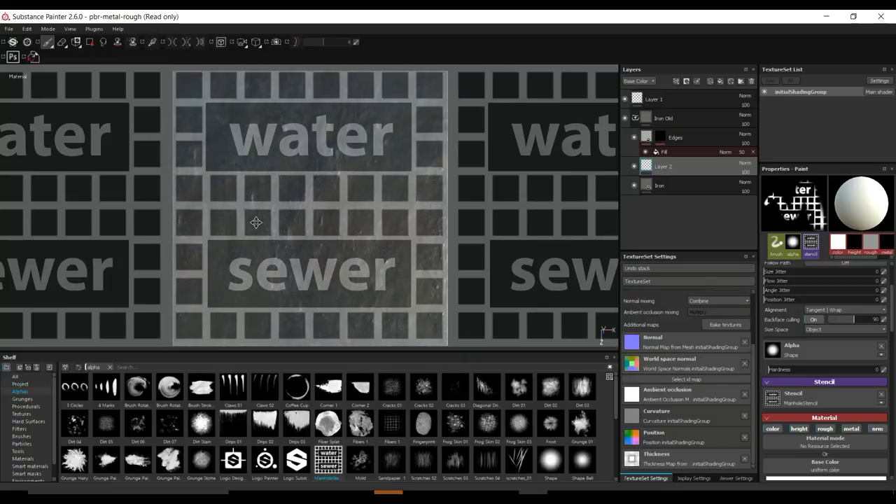
middle_drag(256, 222, 256, 219)
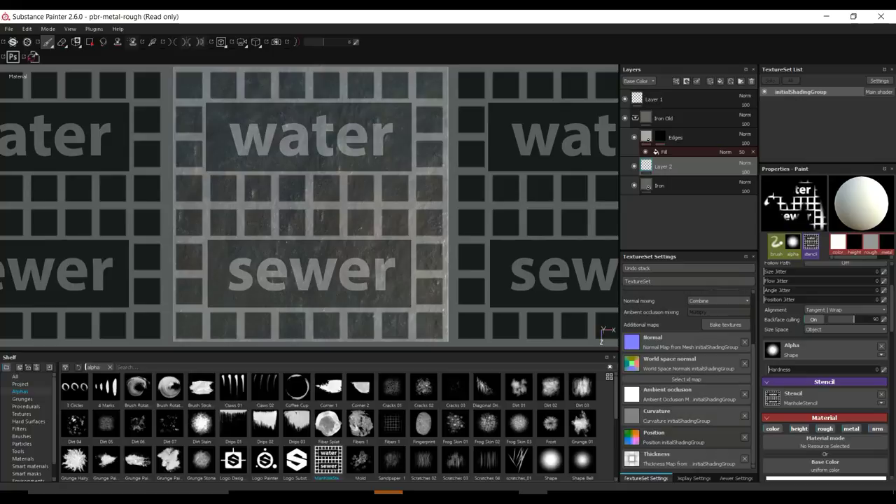
scroll(857, 407, up, 3)
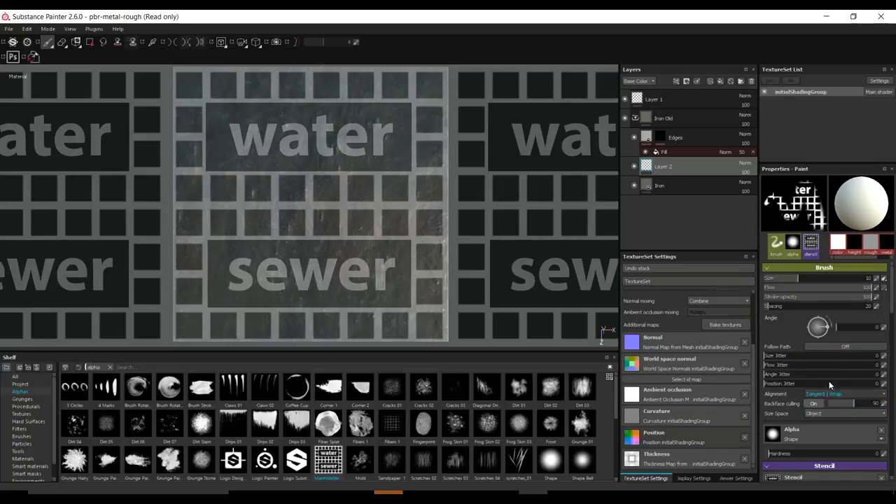
scroll(834, 375, down, 3)
scroll(838, 368, down, 2)
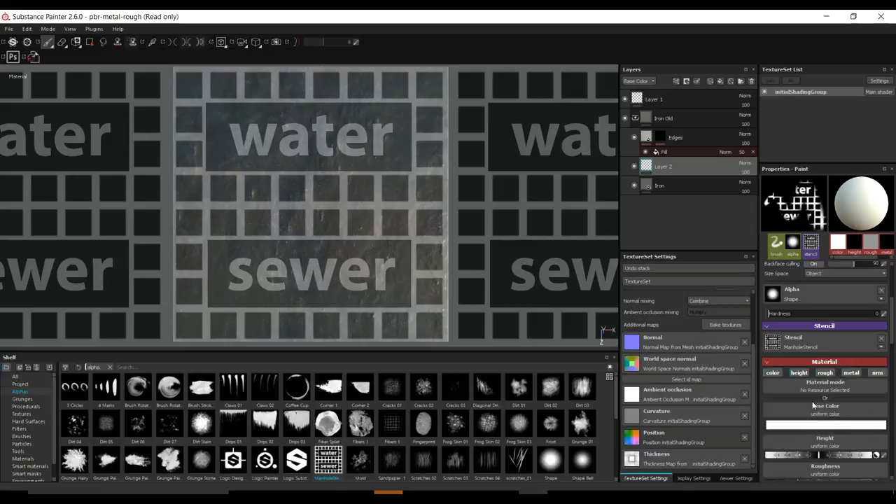
click(772, 373)
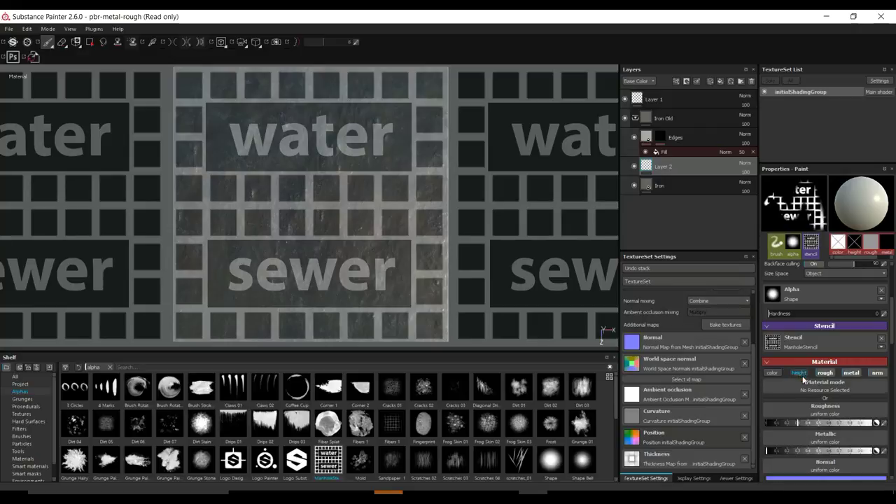
click(800, 374)
scroll(818, 341, up, 5)
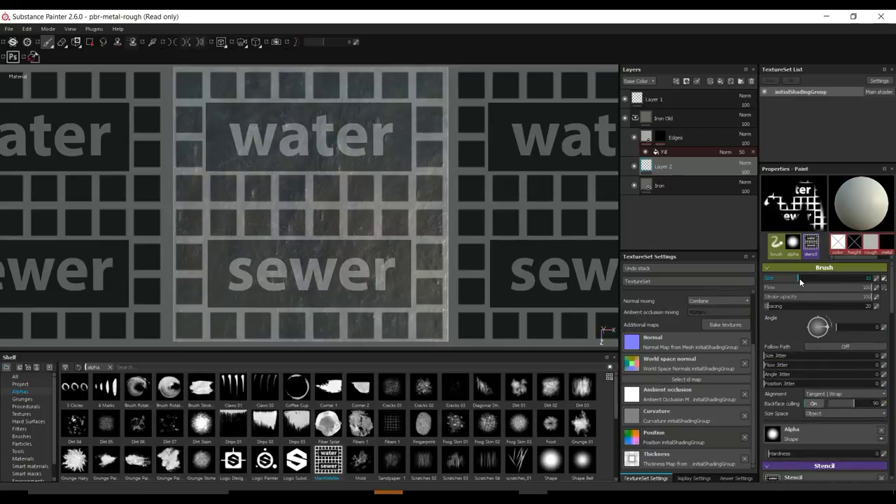
drag(800, 278, 796, 281)
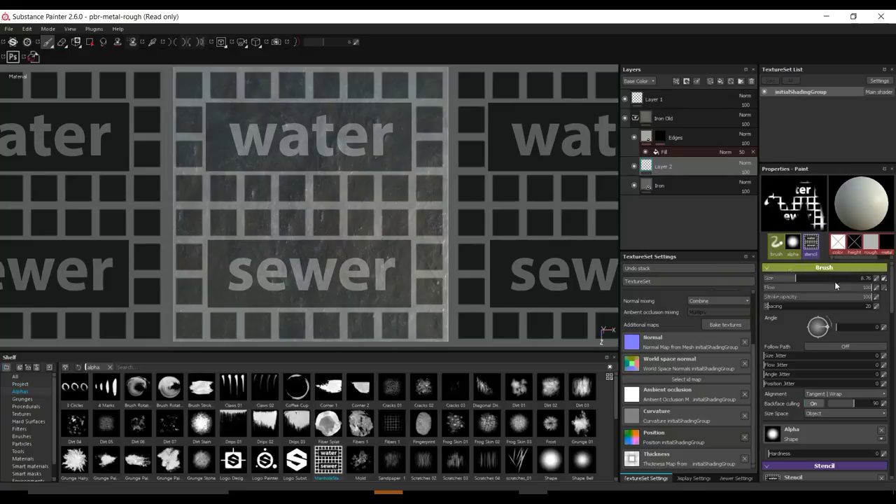
scroll(824, 430, down, 2)
scroll(824, 419, up, 2)
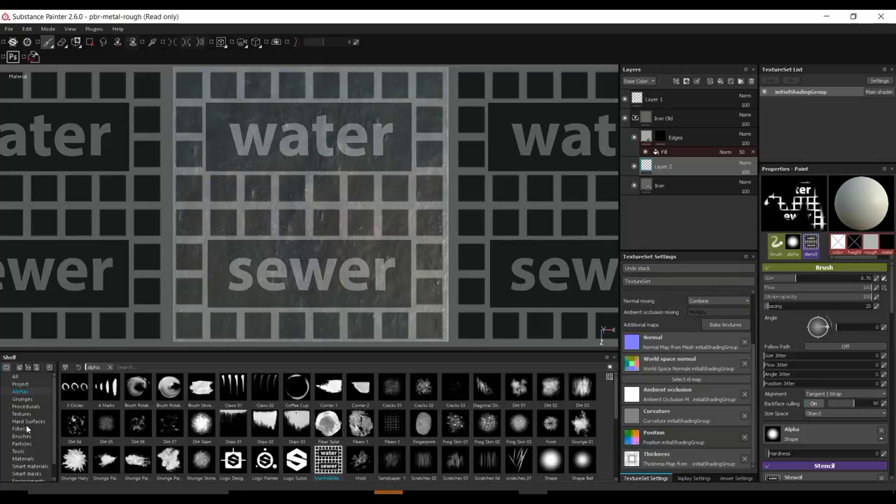
Step: Pick the Default Hard brush via a 'def' shelf search and enlarge it to size 34.73
scroll(33, 416, down, 1)
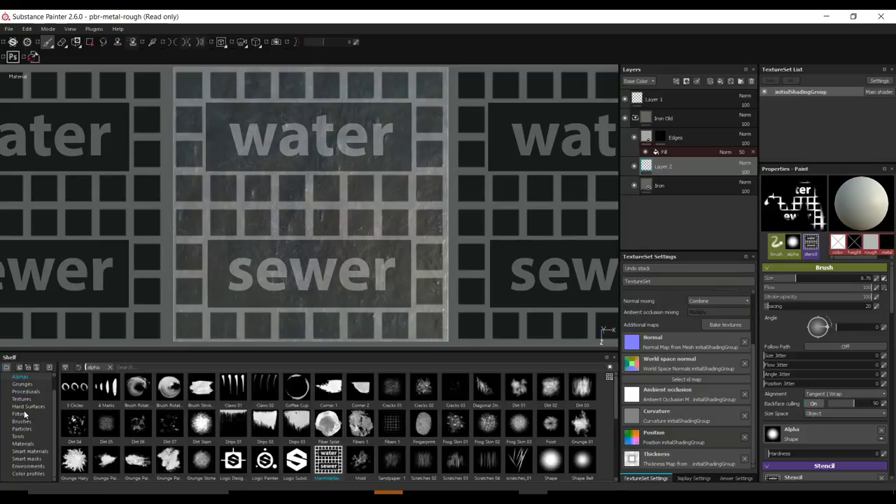
scroll(25, 402, up, 1)
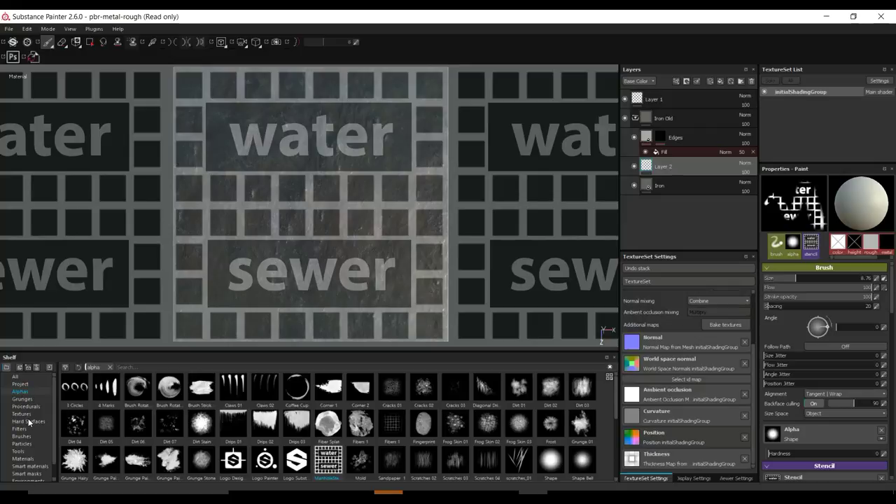
click(21, 436)
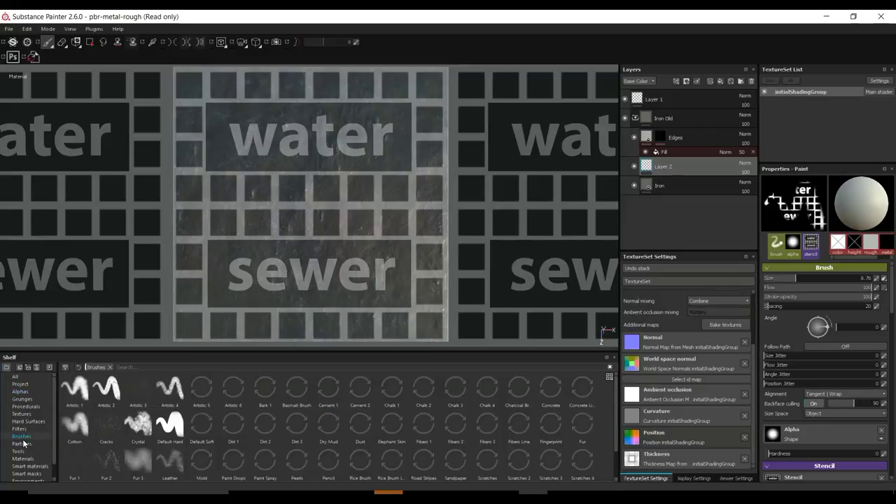
click(144, 367)
text(def)
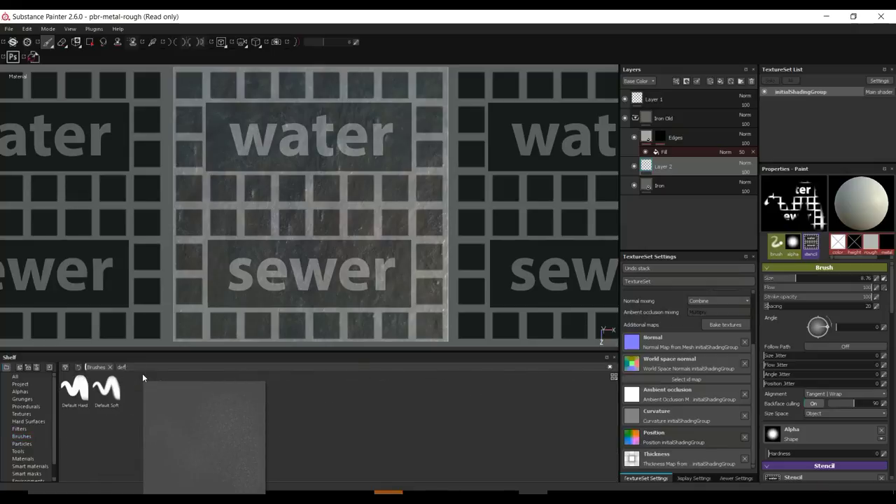
click(77, 394)
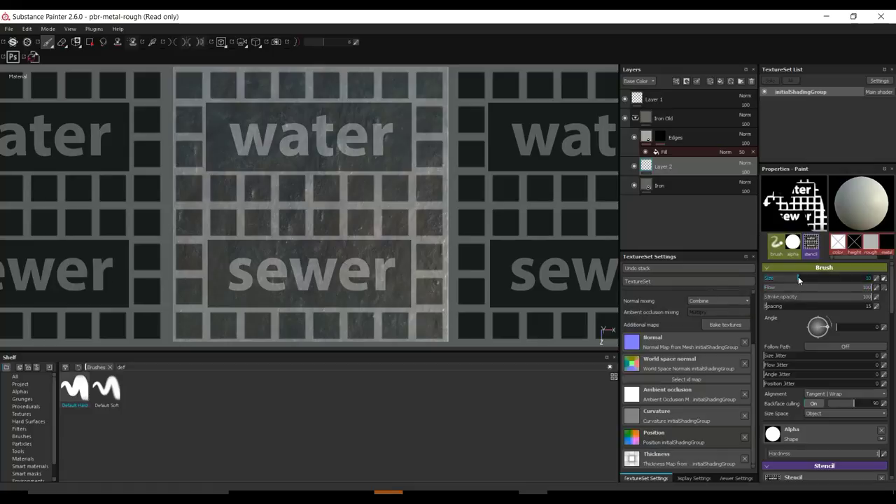
drag(798, 278, 830, 279)
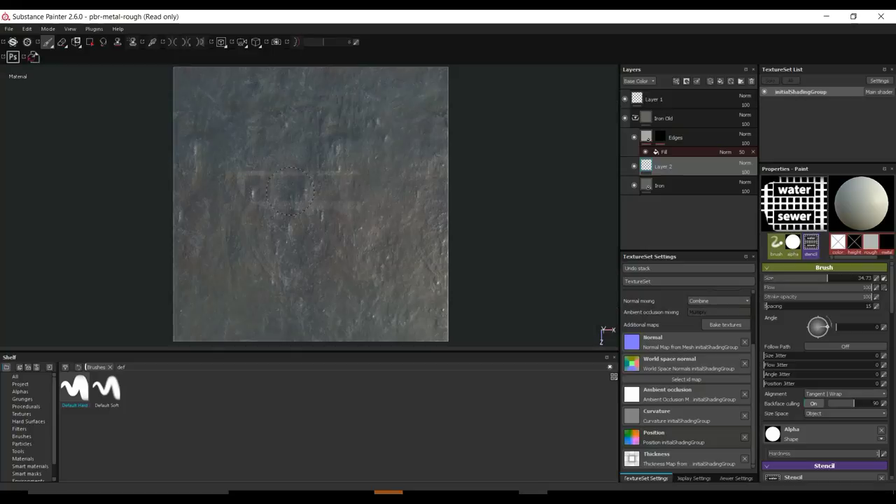
Step: Paint a first pass of the stencil onto the plate and preview the full stencil
mouse_move(339, 201)
mouse_down()
mouse_move(251, 235)
mouse_move(373, 242)
mouse_move(285, 267)
mouse_move(366, 264)
mouse_up()
drag(273, 279, 299, 289)
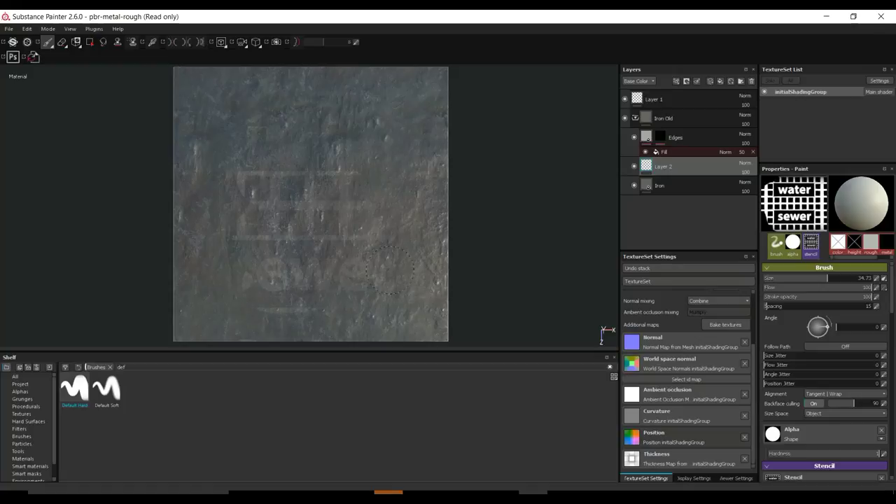
key(s)
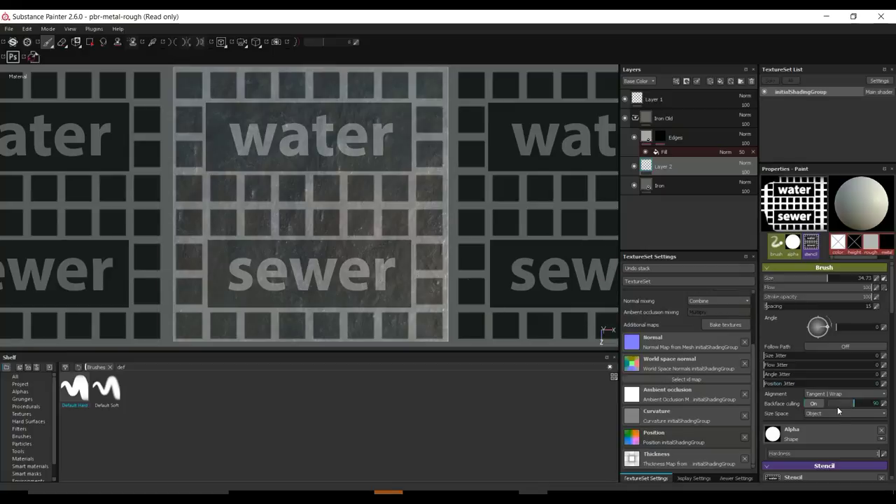
Step: Enable the height channel, raise height, and emboss the grid and sewer lettering
scroll(853, 353, down, 3)
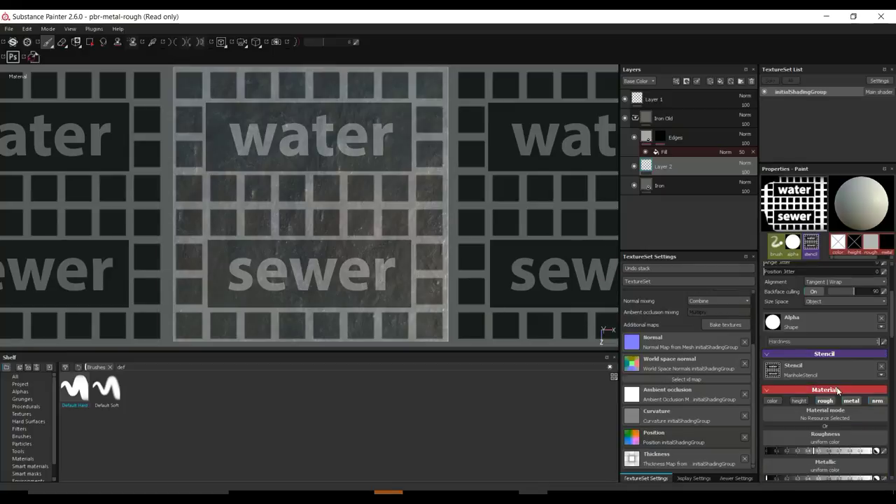
click(799, 401)
scroll(825, 393, down, 3)
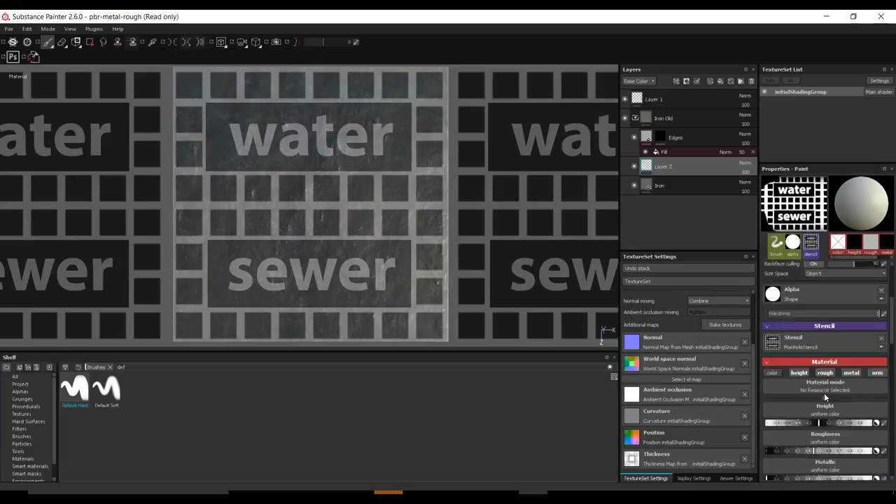
drag(820, 369, 845, 372)
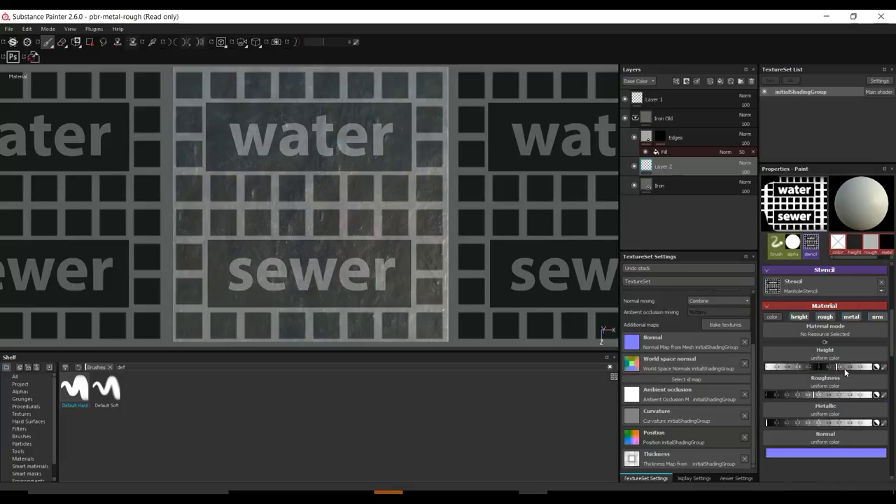
mouse_move(328, 193)
mouse_down()
mouse_move(266, 208)
mouse_move(328, 224)
mouse_up()
mouse_move(313, 258)
mouse_down()
mouse_move(272, 265)
mouse_move(313, 278)
mouse_move(298, 267)
mouse_move(376, 273)
mouse_move(361, 186)
mouse_move(333, 149)
mouse_move(253, 146)
mouse_up()
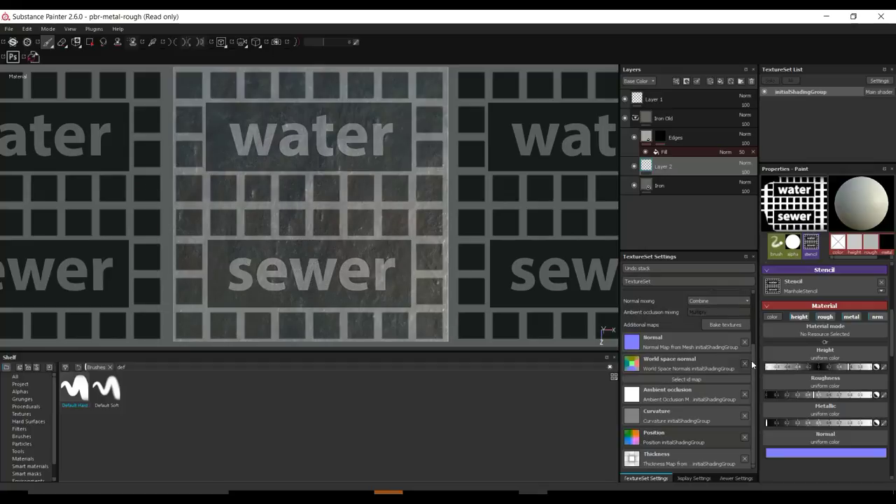
Step: Raise height slightly and emboss the remaining edge squares, grid squares and water lettering
drag(849, 369, 854, 370)
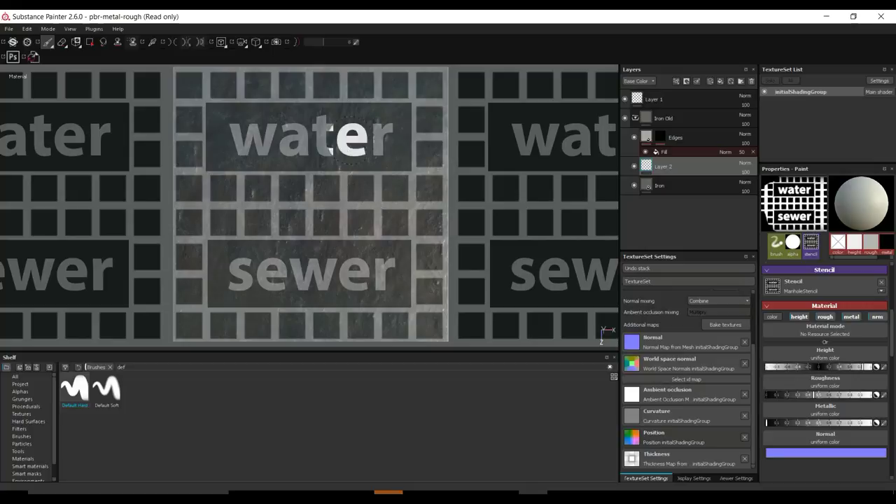
mouse_move(369, 97)
mouse_down()
mouse_move(189, 93)
mouse_move(169, 112)
mouse_move(328, 110)
mouse_move(383, 87)
mouse_move(432, 82)
mouse_move(294, 84)
mouse_up()
mouse_move(219, 75)
mouse_down()
mouse_move(200, 136)
mouse_move(309, 150)
mouse_move(350, 203)
mouse_move(385, 141)
mouse_move(417, 133)
mouse_move(437, 147)
mouse_up()
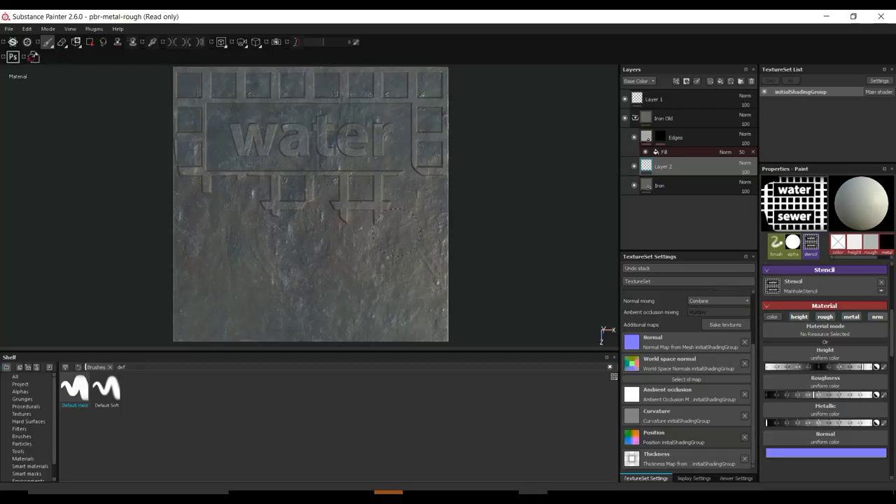
mouse_move(395, 231)
mouse_down()
mouse_move(420, 294)
mouse_move(441, 210)
mouse_move(309, 280)
mouse_move(343, 234)
mouse_move(224, 315)
mouse_move(180, 201)
mouse_up()
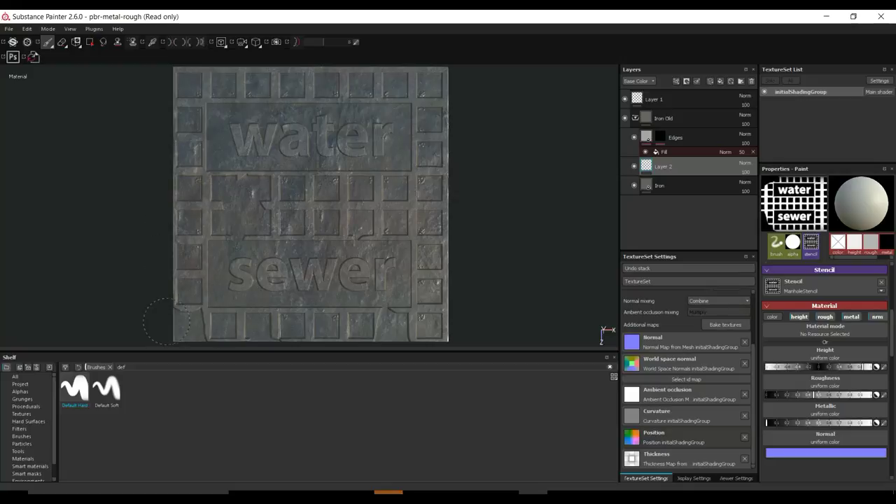
mouse_move(166, 321)
mouse_down()
mouse_move(196, 302)
mouse_move(199, 330)
mouse_move(231, 338)
mouse_move(391, 323)
mouse_up()
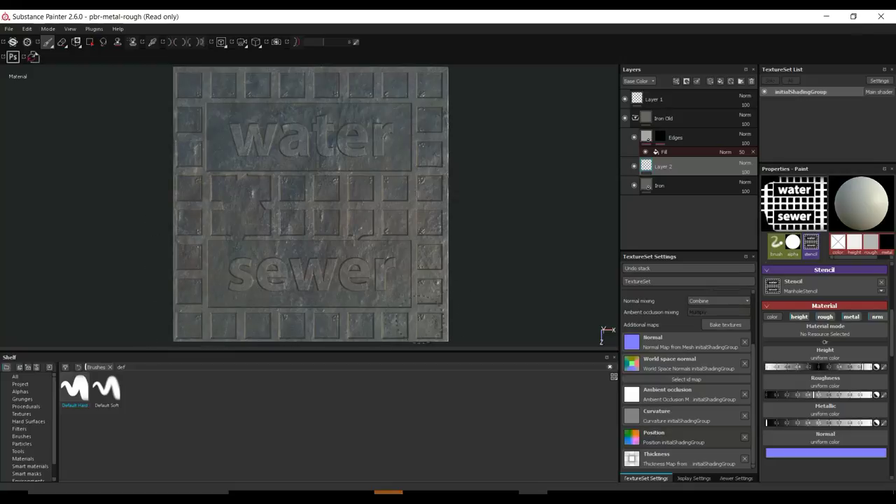
mouse_move(238, 219)
mouse_down()
mouse_move(149, 211)
mouse_move(252, 203)
mouse_up()
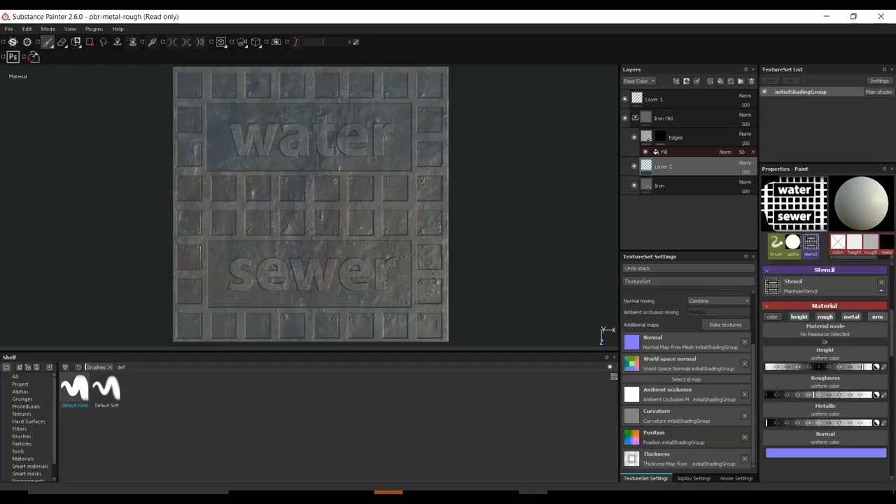
Step: Paint only the base colour channel, with height, rough and metal off, in black
key(s)
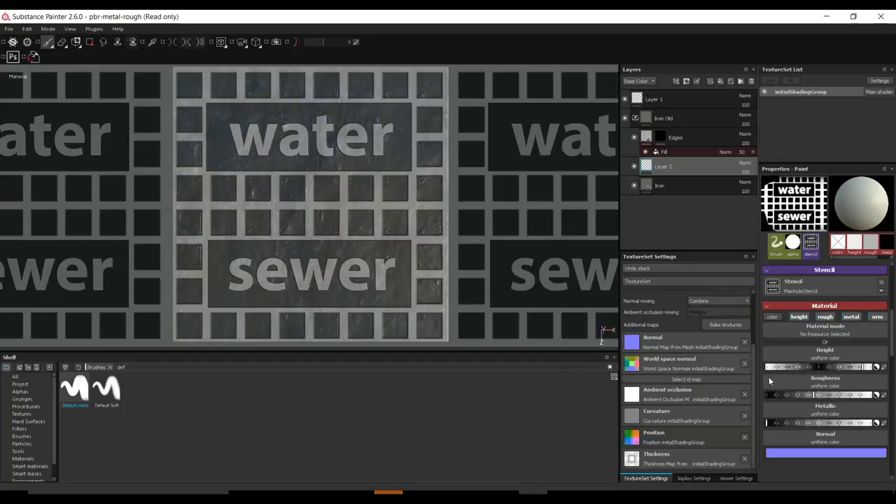
click(799, 317)
click(825, 318)
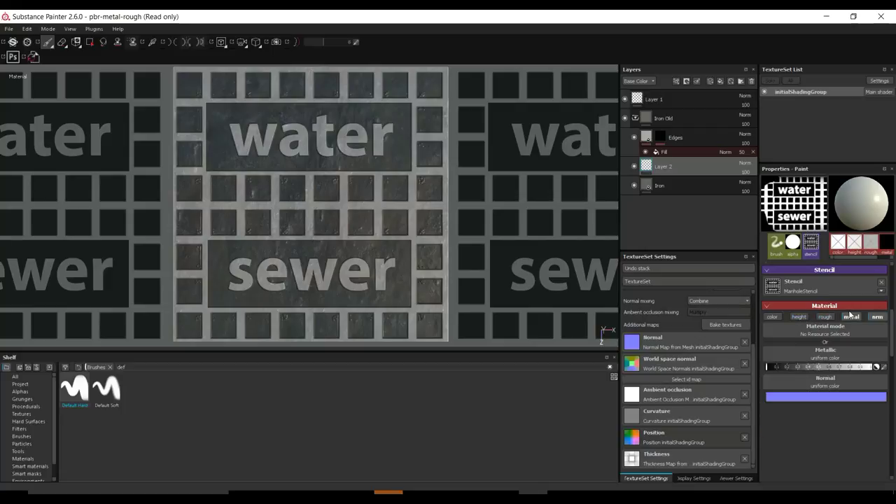
click(852, 317)
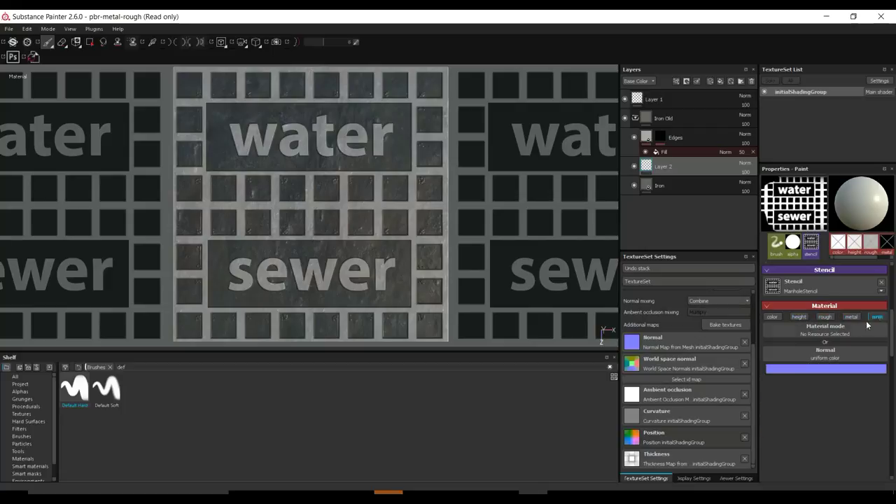
click(773, 317)
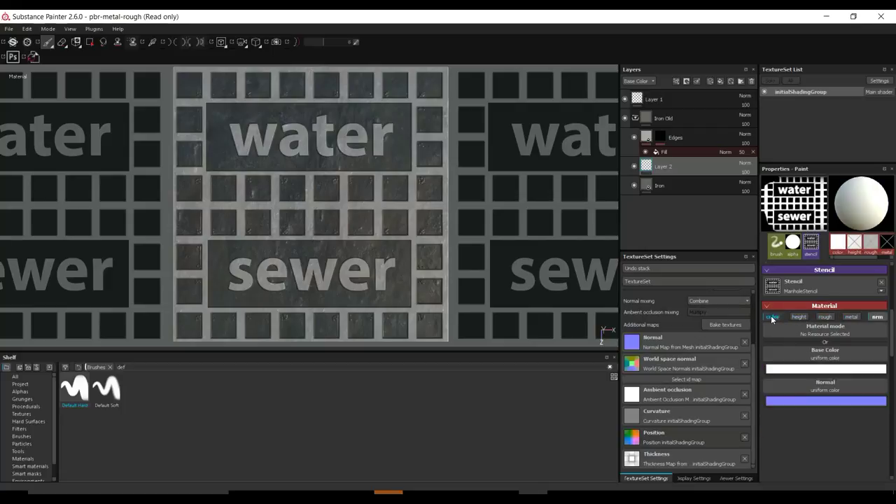
click(786, 370)
drag(771, 367, 712, 430)
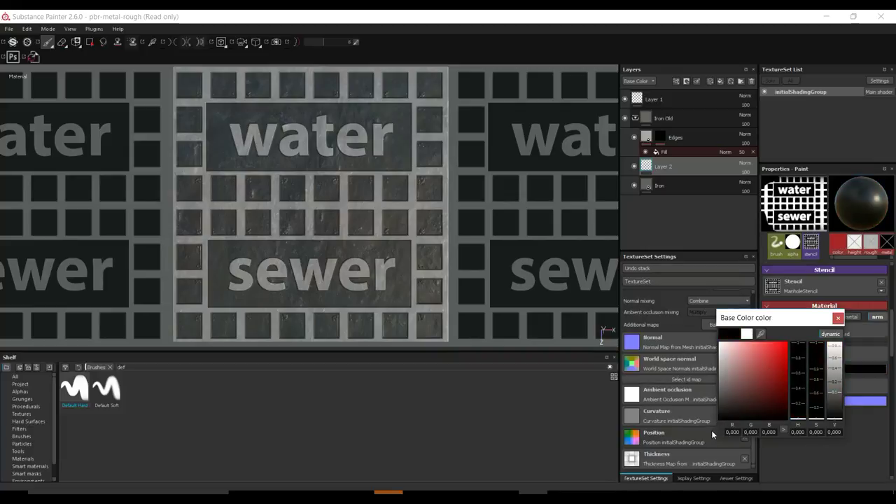
click(838, 320)
Step: Paint black through the stencil around the grid squares and lettering across the plate
mouse_move(379, 221)
mouse_down()
mouse_move(244, 224)
mouse_move(329, 214)
mouse_move(182, 196)
mouse_move(267, 147)
mouse_move(322, 126)
mouse_move(357, 133)
mouse_move(424, 105)
mouse_move(386, 77)
mouse_move(179, 79)
mouse_move(210, 108)
mouse_move(312, 97)
mouse_up()
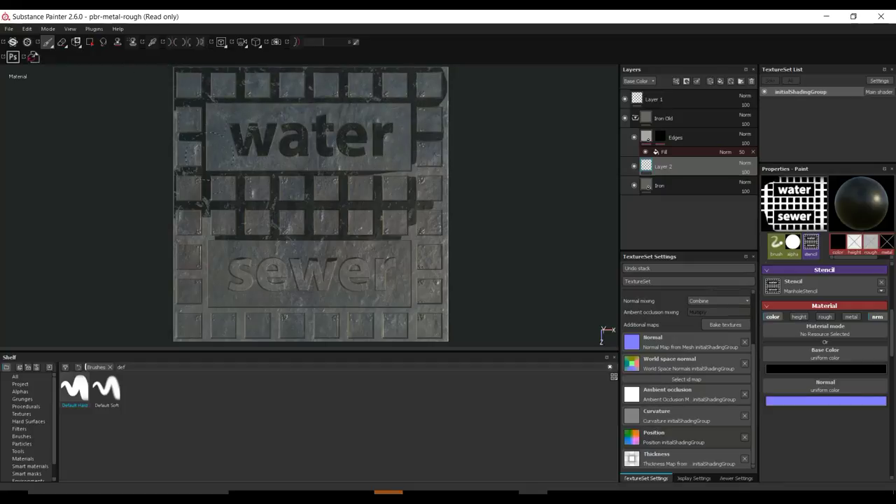
mouse_move(177, 161)
mouse_down()
mouse_move(175, 116)
mouse_move(204, 337)
mouse_move(235, 284)
mouse_move(357, 289)
mouse_move(403, 280)
mouse_move(441, 248)
mouse_move(438, 87)
mouse_up()
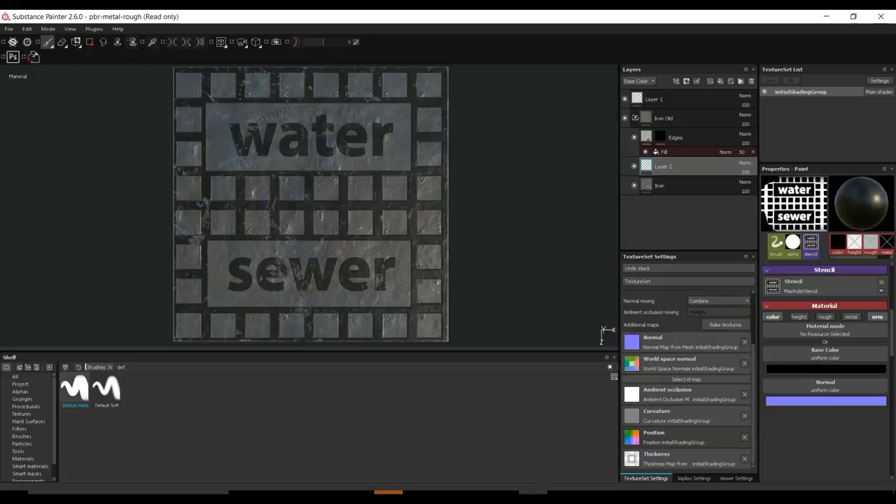
key(s)
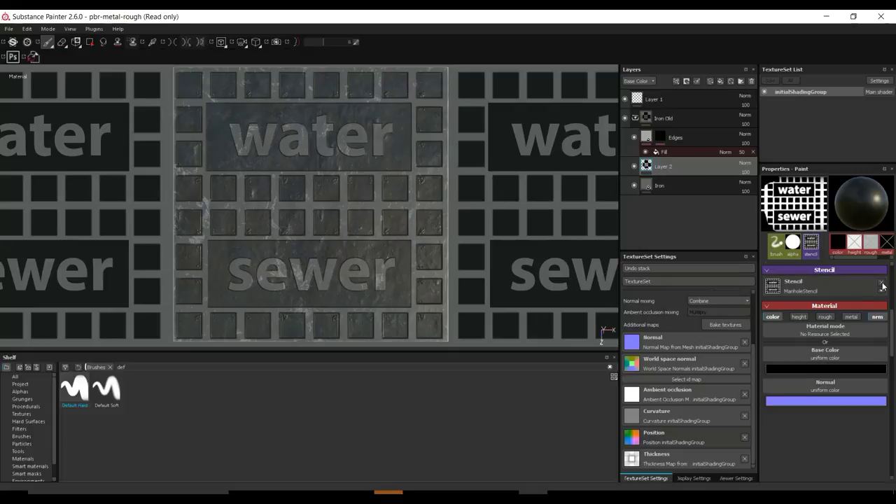
click(882, 284)
scroll(554, 232, up, 1)
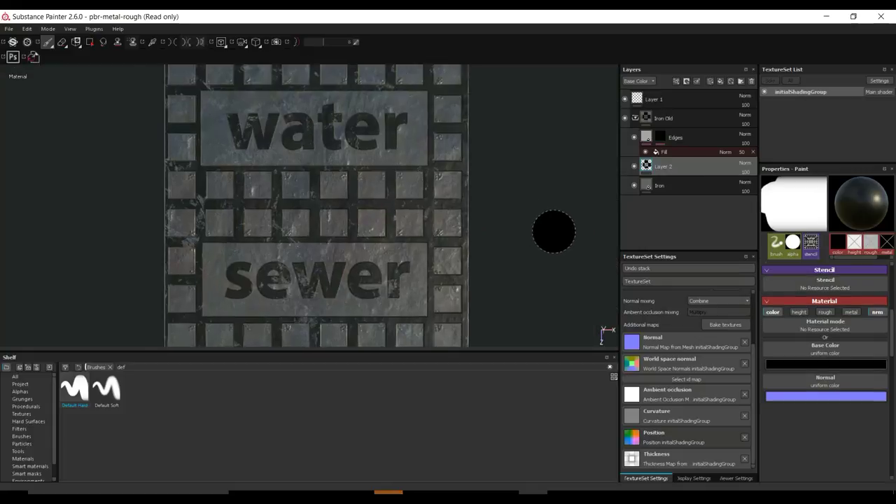
scroll(532, 231, down, 3)
alt+drag(512, 239, 541, 186)
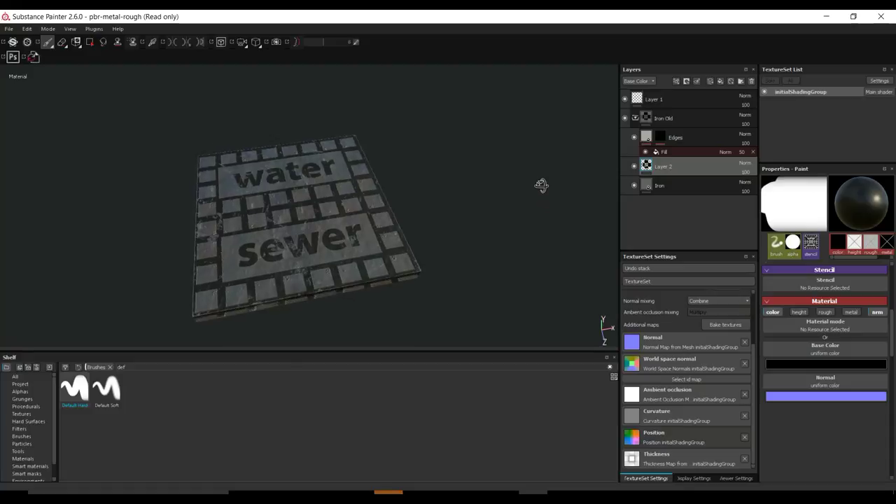
scroll(498, 252, up, 5)
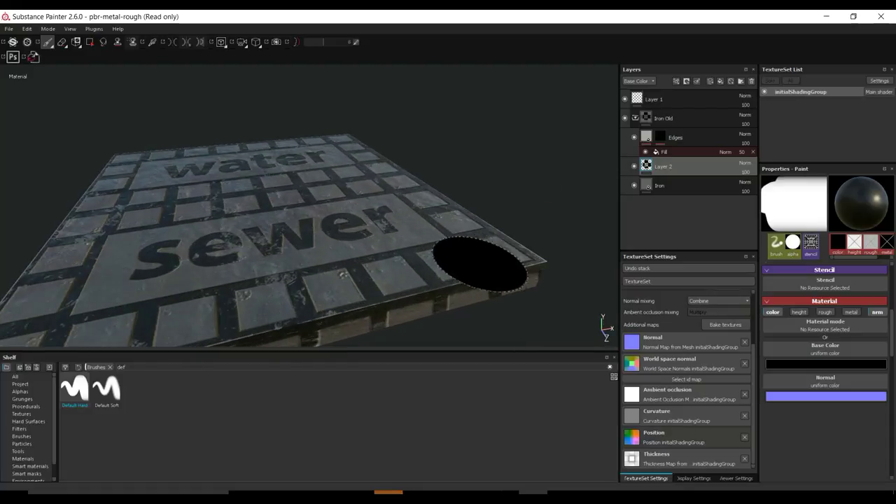
alt+drag(430, 259, 270, 259)
scroll(337, 252, up, 3)
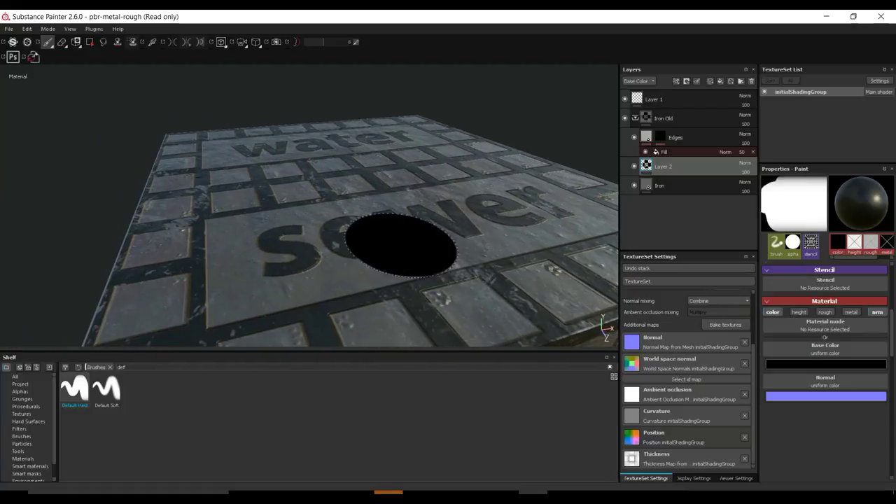
mouse_move(401, 245)
alt+mouse_down()
mouse_move(514, 231)
mouse_move(412, 270)
alt+mouse_up()
scroll(409, 267, down, 4)
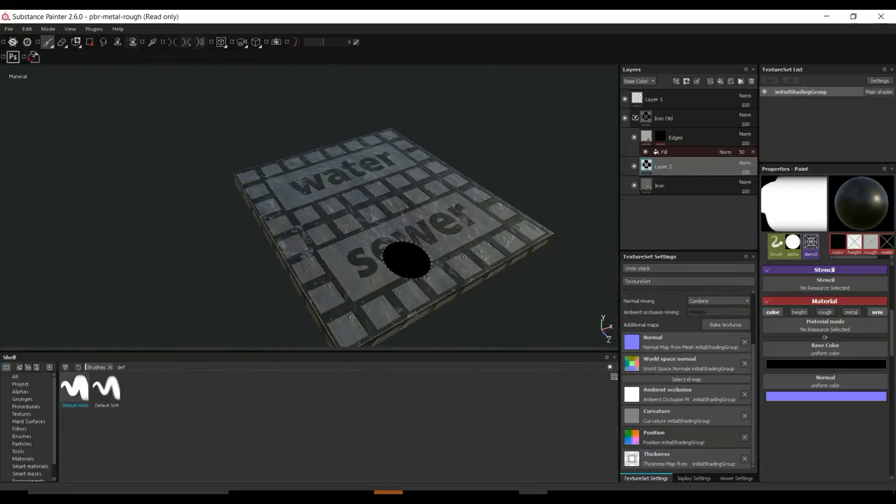
scroll(406, 261, down, 2)
mouse_move(133, 293)
alt+mouse_down()
mouse_move(172, 258)
mouse_move(248, 274)
mouse_move(214, 290)
mouse_move(188, 286)
mouse_move(172, 316)
mouse_move(154, 315)
alt+mouse_up()
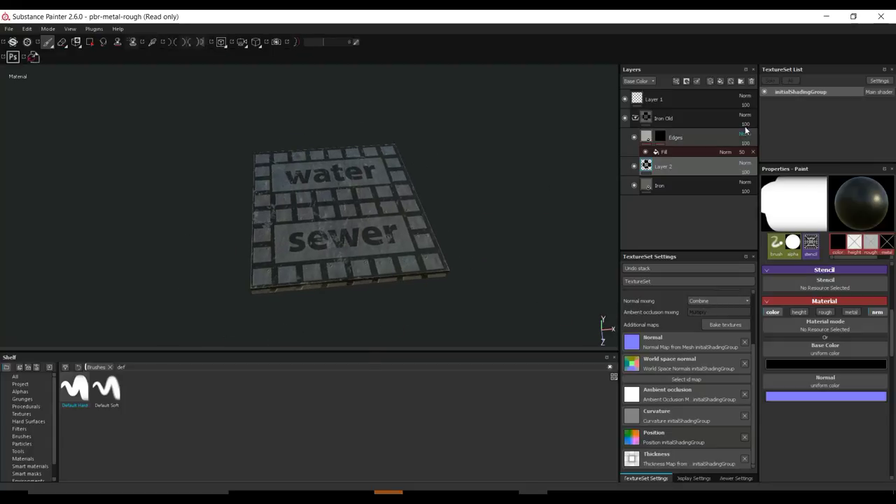
Step: Add Layer 3 and set up a Default Soft brush at size 46.25 with flow 16
click(720, 82)
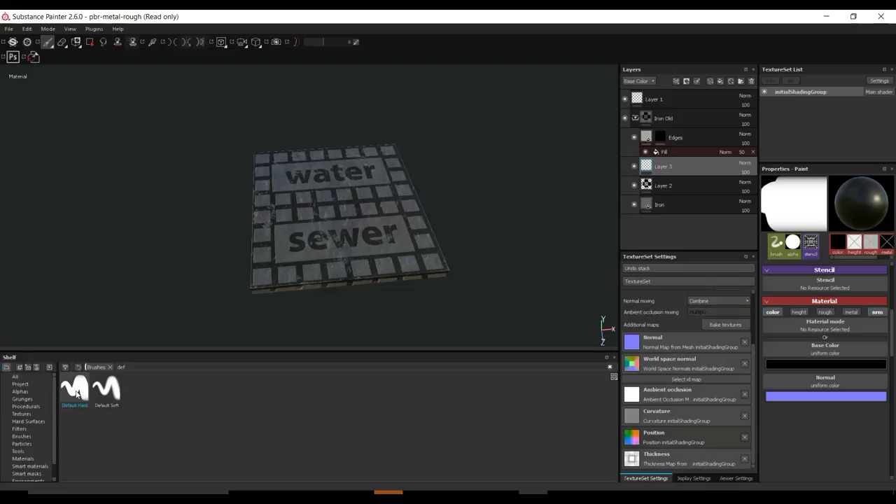
mouse_move(75, 392)
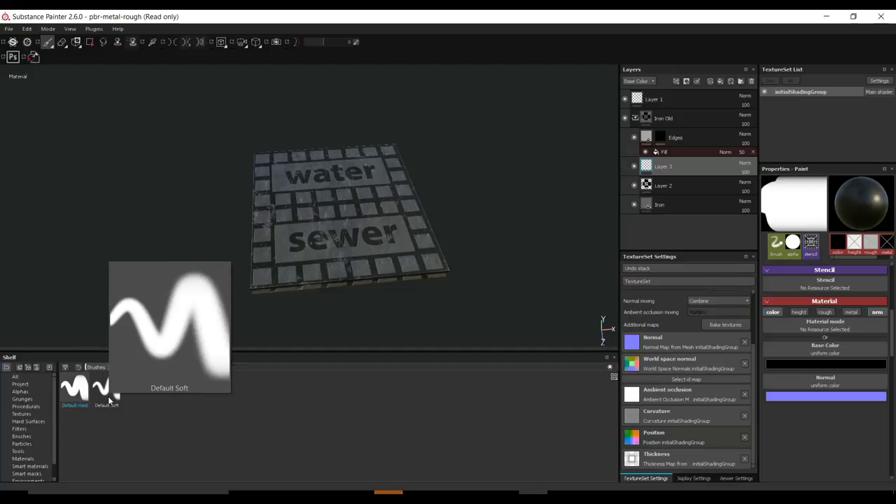
click(107, 397)
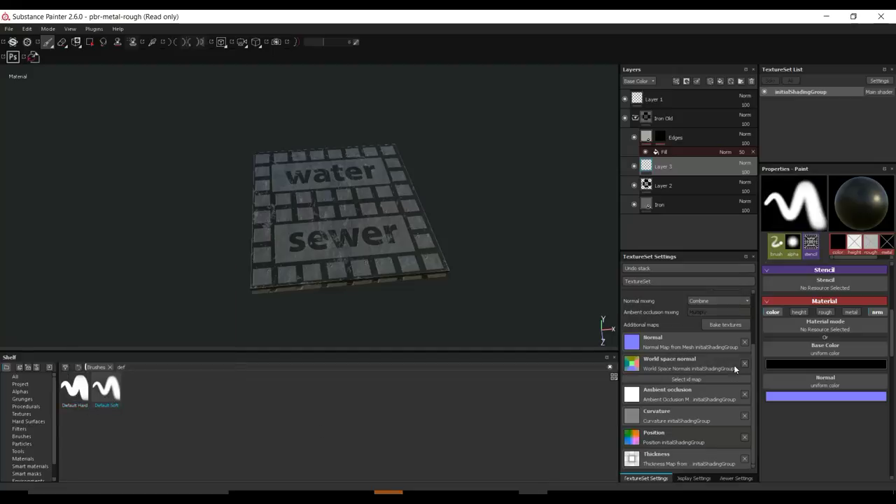
scroll(747, 335, up, 3)
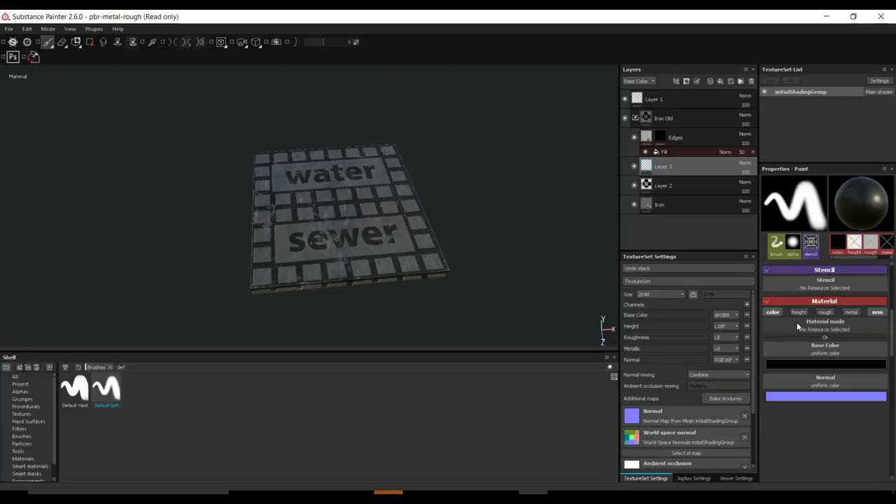
scroll(810, 327, up, 5)
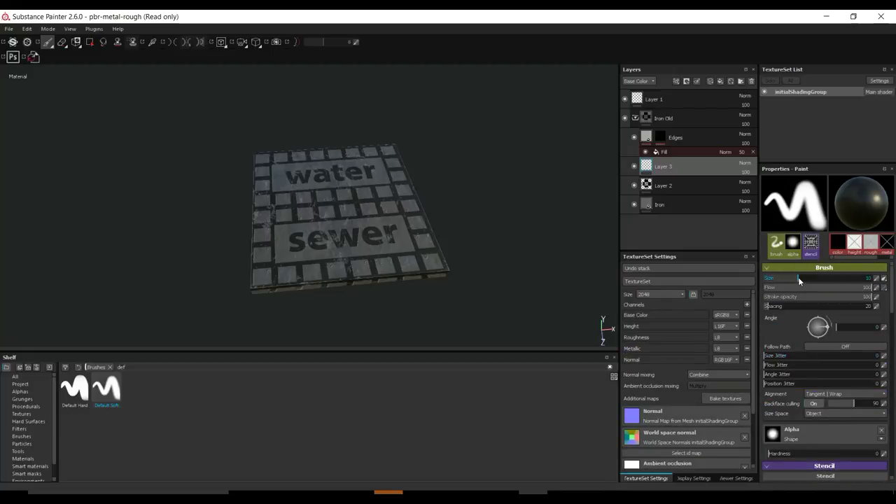
drag(799, 278, 814, 280)
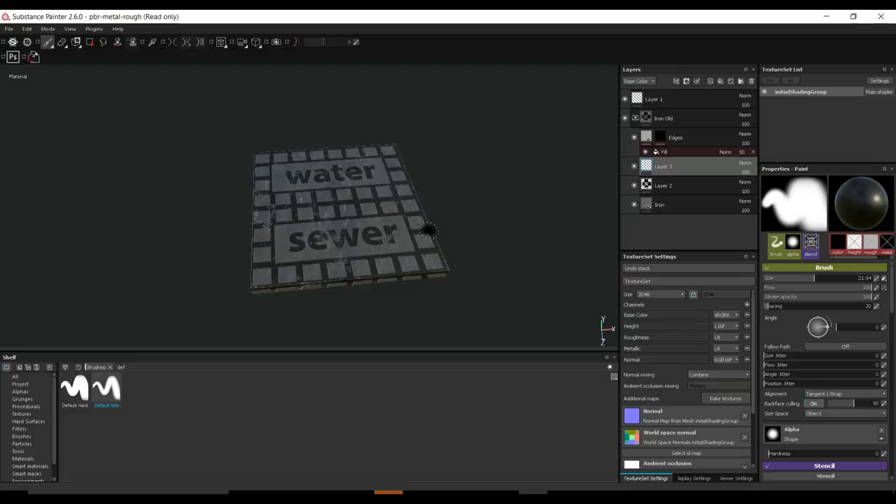
drag(816, 278, 838, 280)
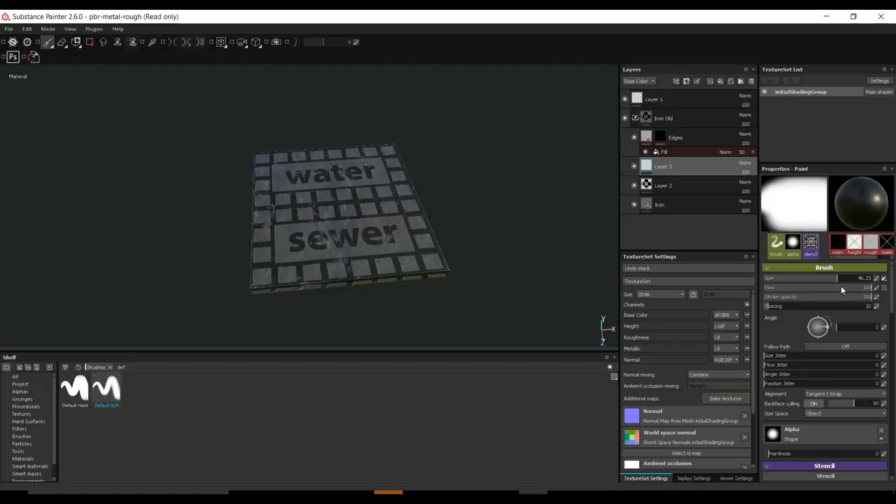
drag(846, 286, 781, 291)
Step: Lightly paint over the sewer lettering, then set the base colour to dark green
mouse_move(364, 299)
mouse_down()
mouse_move(407, 251)
mouse_move(432, 252)
mouse_move(345, 261)
mouse_up()
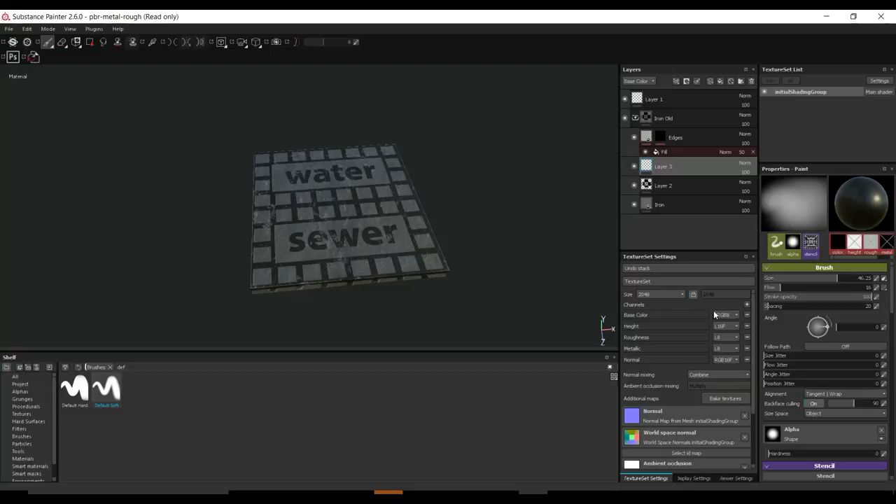
scroll(843, 335, down, 3)
scroll(841, 336, down, 3)
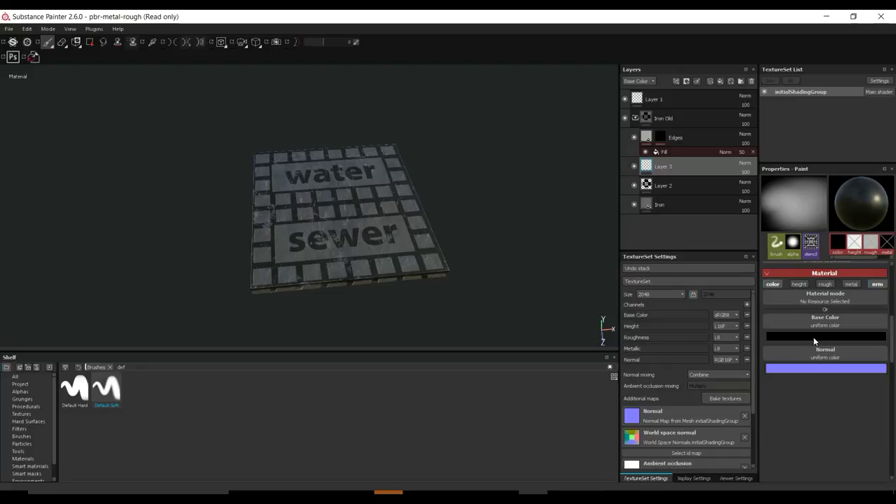
click(812, 336)
click(776, 384)
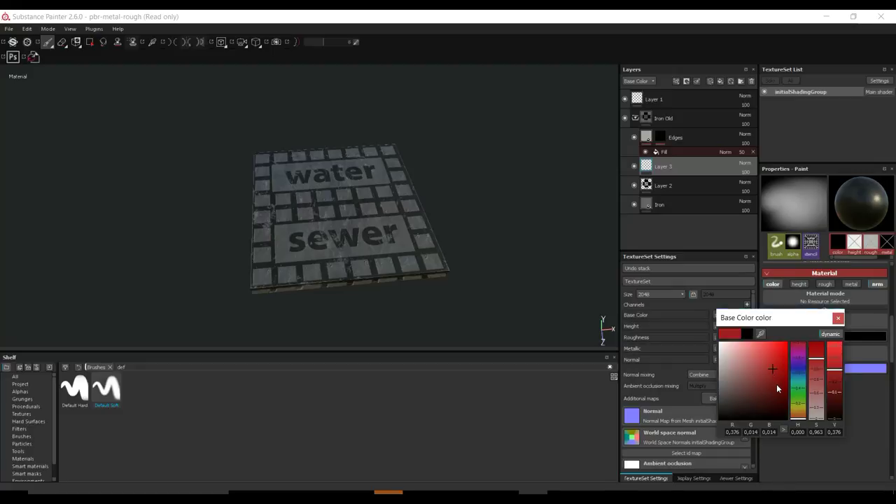
click(797, 382)
drag(797, 382, 775, 391)
click(768, 384)
Step: Paint a green stroke along the plate's bottom edge, then undo it
mouse_move(424, 273)
mouse_down()
mouse_move(231, 299)
mouse_move(378, 280)
mouse_up()
scroll(239, 210, up, 3)
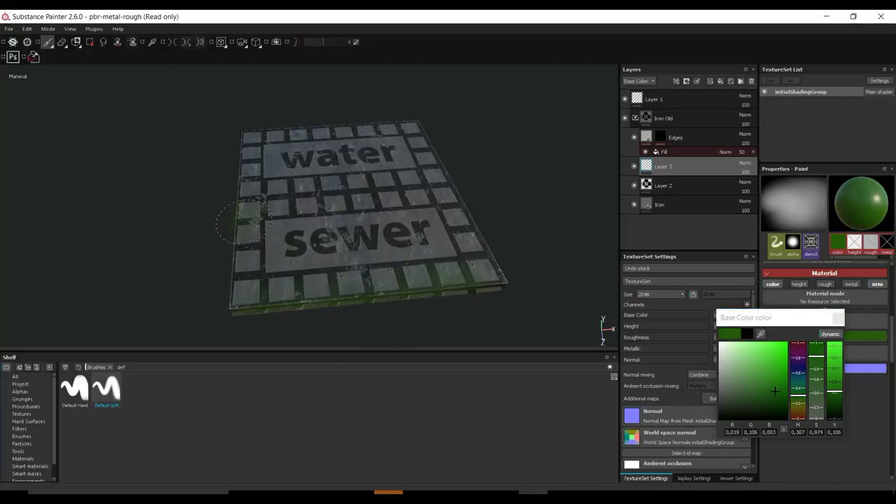
mouse_move(236, 214)
alt+mouse_down()
mouse_move(160, 226)
mouse_move(175, 212)
mouse_move(115, 196)
mouse_move(112, 208)
alt+mouse_up()
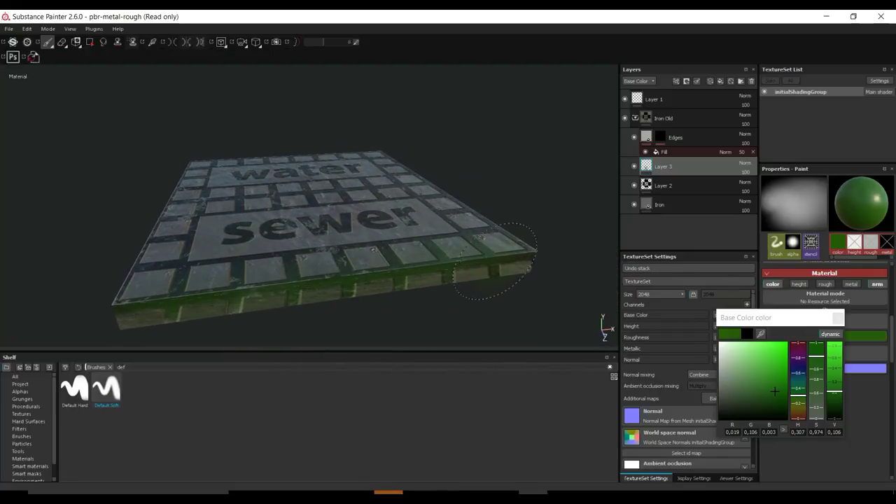
key(ctrl+z)
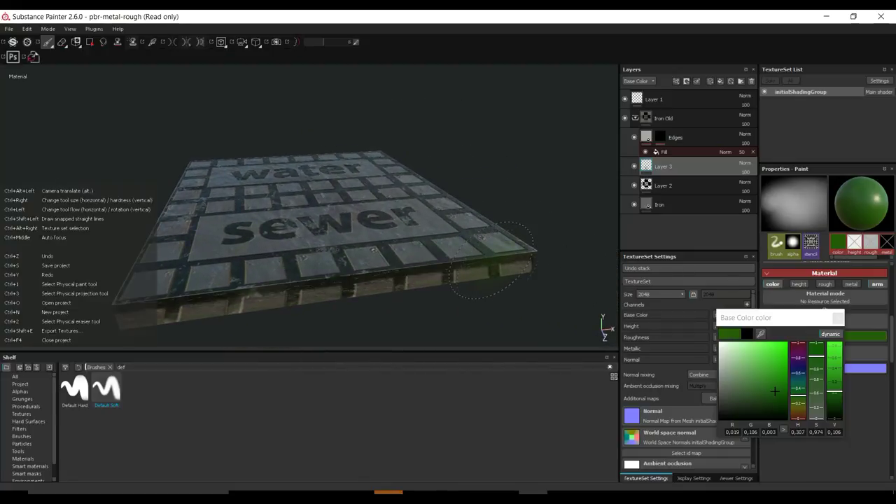
Step: Lower the brush flow to 6 and paint a faint green tint along the front edge
click(838, 319)
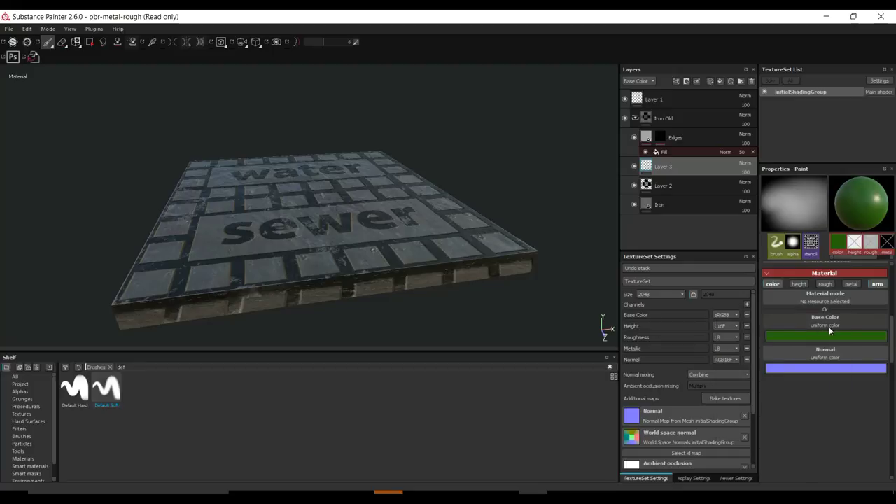
scroll(830, 327, up, 5)
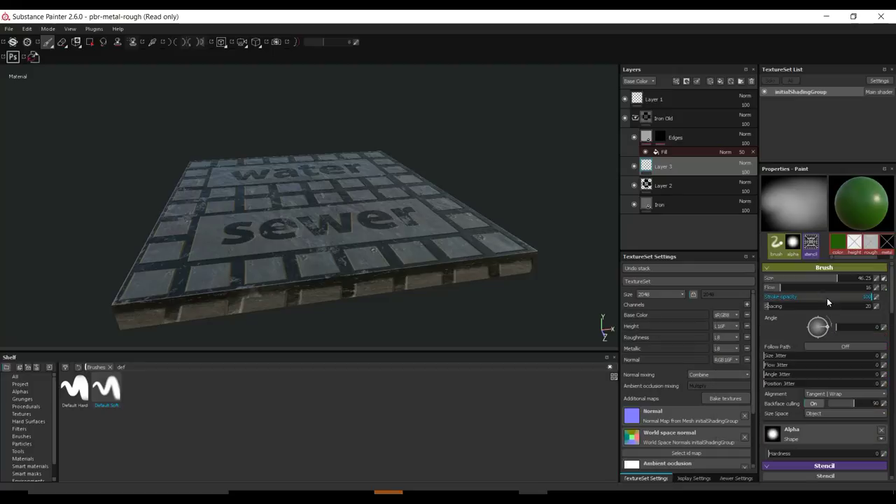
drag(781, 289, 772, 289)
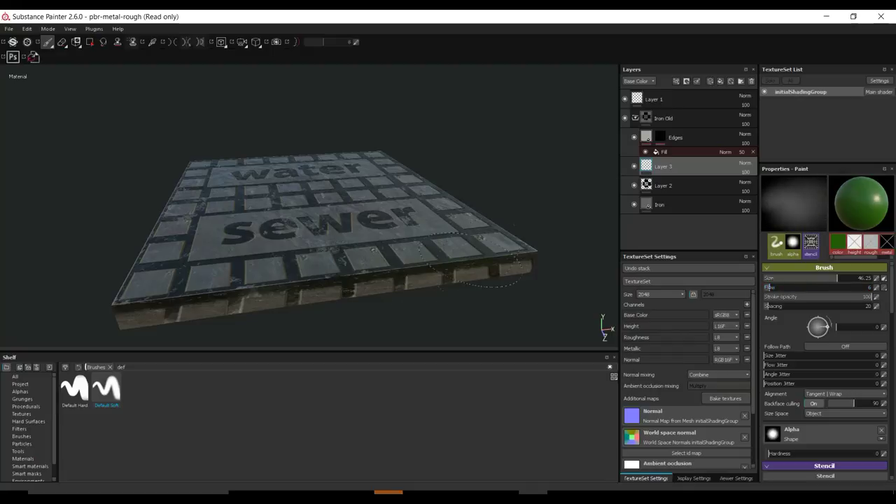
drag(329, 283, 427, 278)
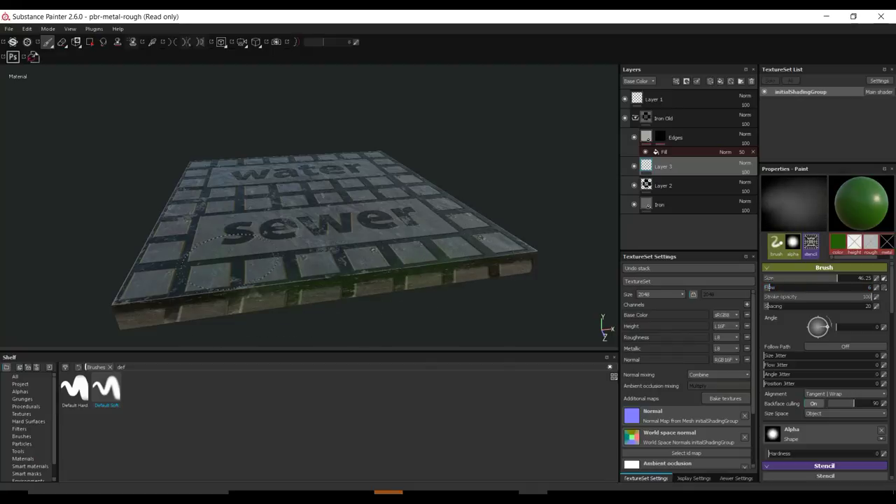
alt+drag(329, 308, 344, 250)
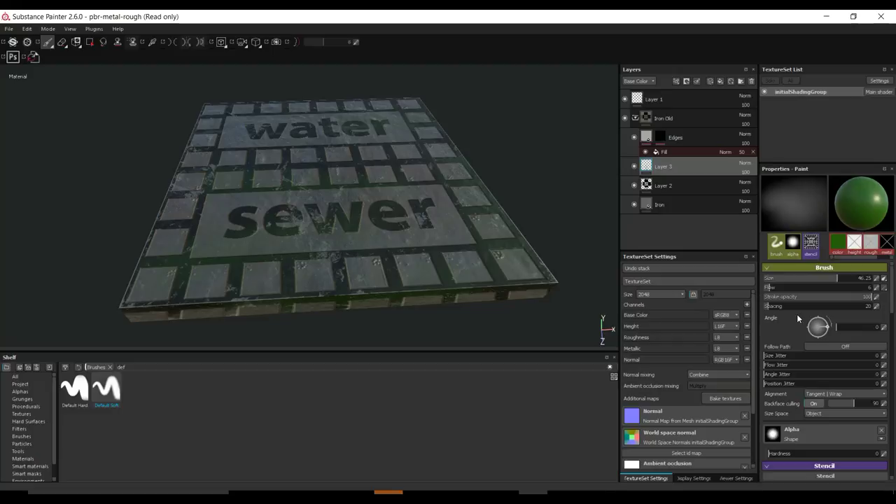
scroll(797, 314, down, 2)
Step: Change the base colour from green to dark rusty brown and reposition the view around the plate
click(796, 447)
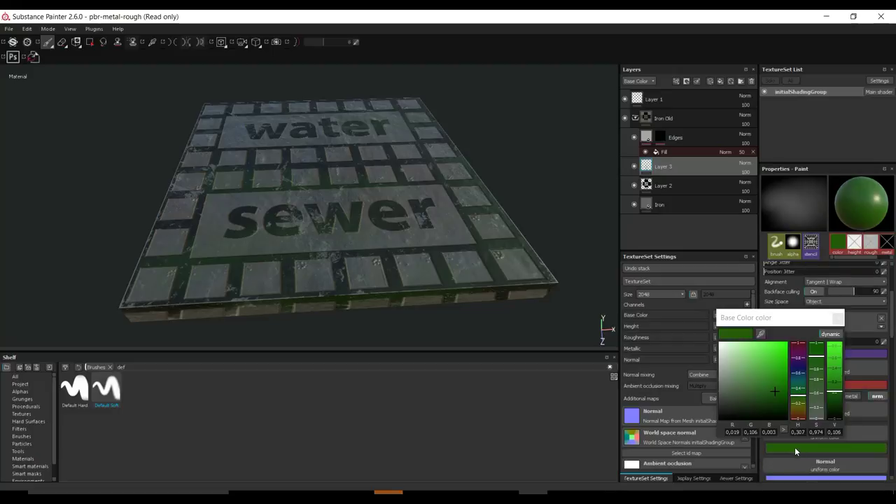
drag(798, 394, 798, 412)
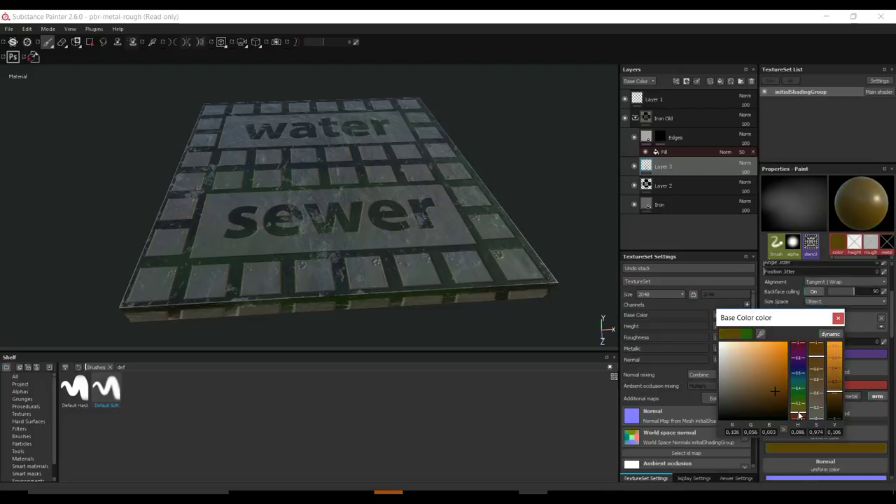
mouse_move(776, 369)
mouse_down()
mouse_move(779, 355)
mouse_move(780, 384)
mouse_up()
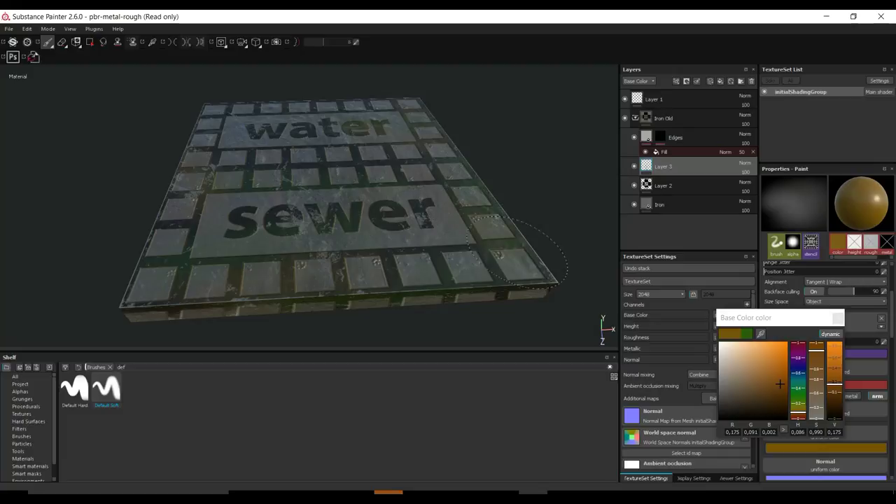
mouse_move(144, 221)
alt+mouse_down()
mouse_move(196, 217)
mouse_move(189, 215)
alt+mouse_up()
alt+right_drag(168, 216, 137, 212)
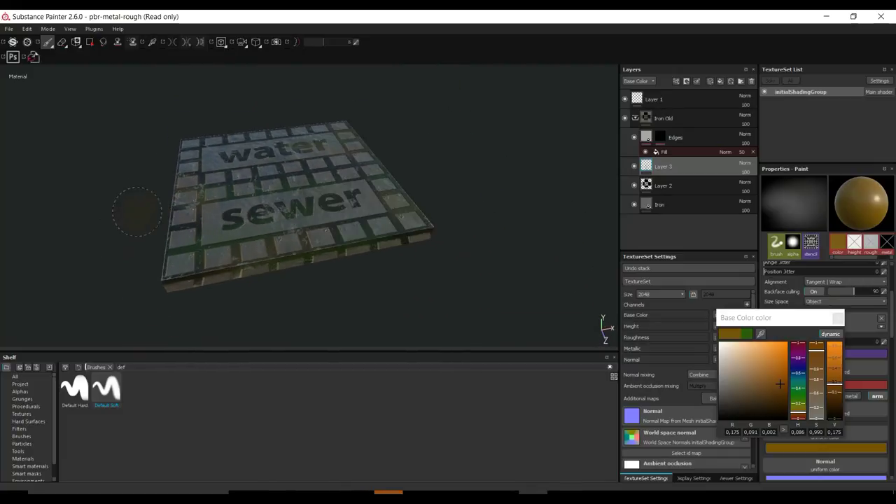
mouse_move(122, 209)
alt+middle_down()
mouse_move(203, 230)
mouse_move(199, 224)
alt+middle_up()
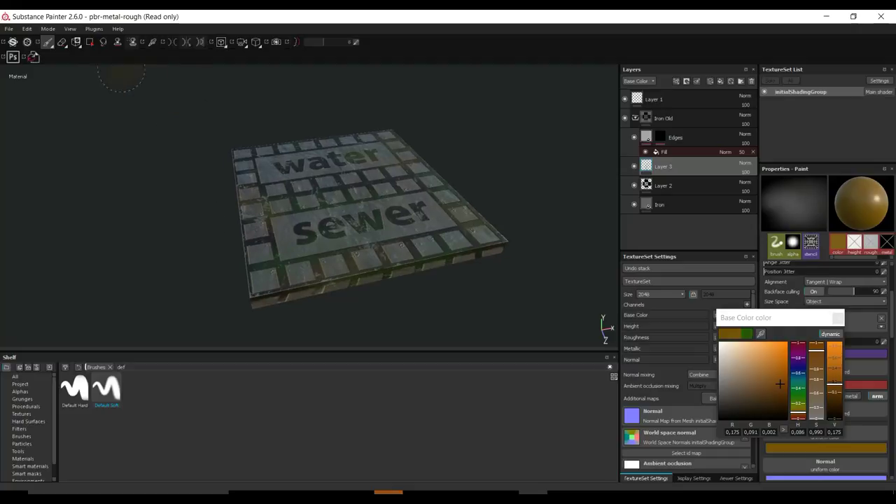
click(48, 29)
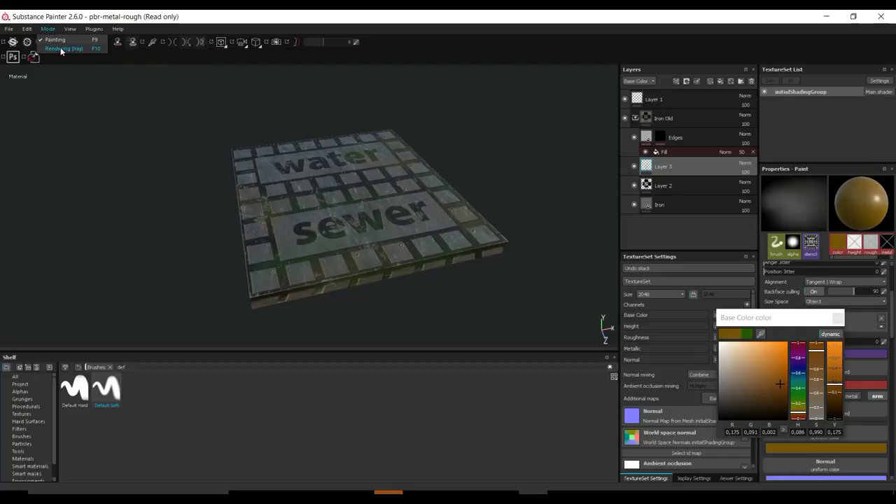
Step: Switch to Iray rendering, orbit the camera, and set Min Samples 130 and Max Time 544 seconds
click(58, 49)
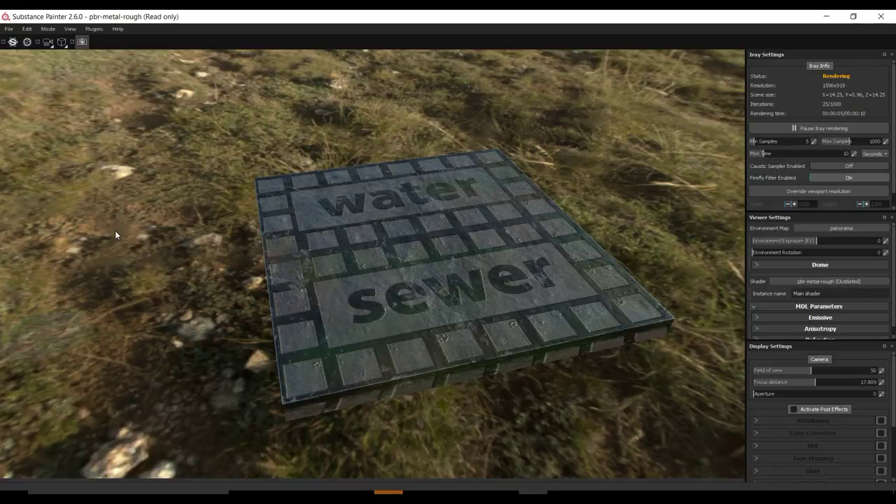
alt+drag(112, 284, 280, 329)
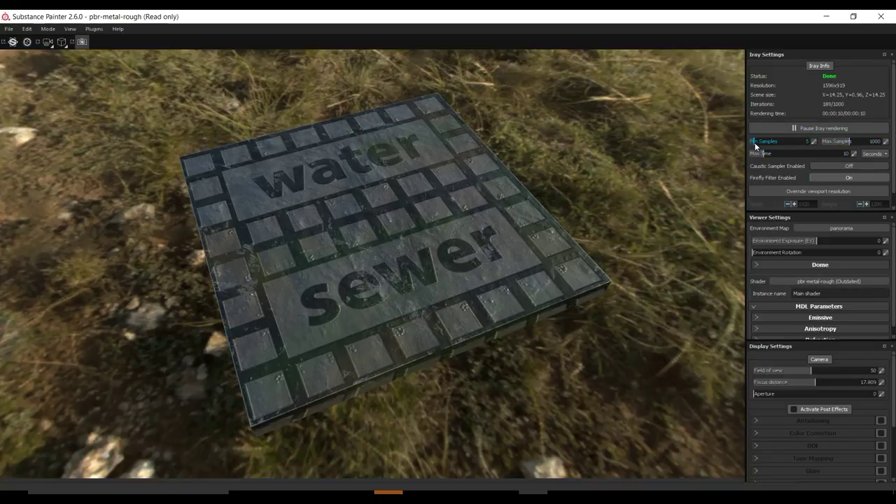
drag(755, 142, 763, 145)
drag(778, 156, 803, 154)
Step: Try the 'over the clouds' environment, return to the grassland panorama, and rotate it to 59
click(837, 228)
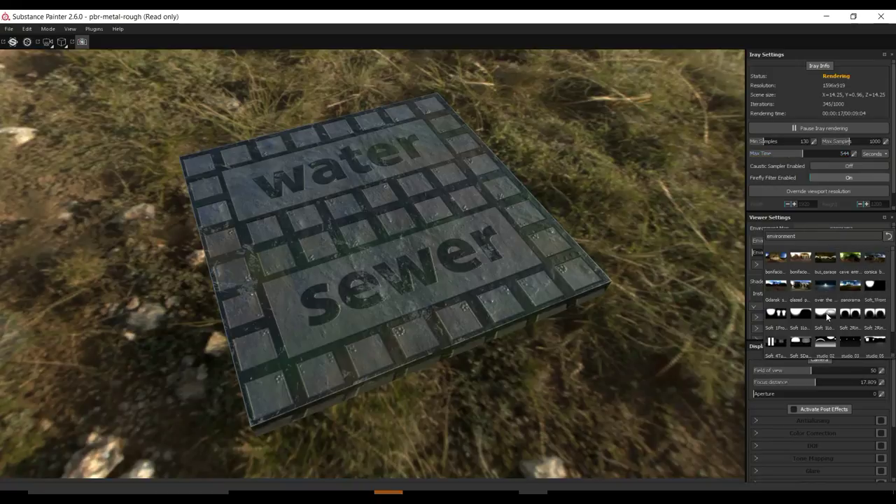
click(854, 285)
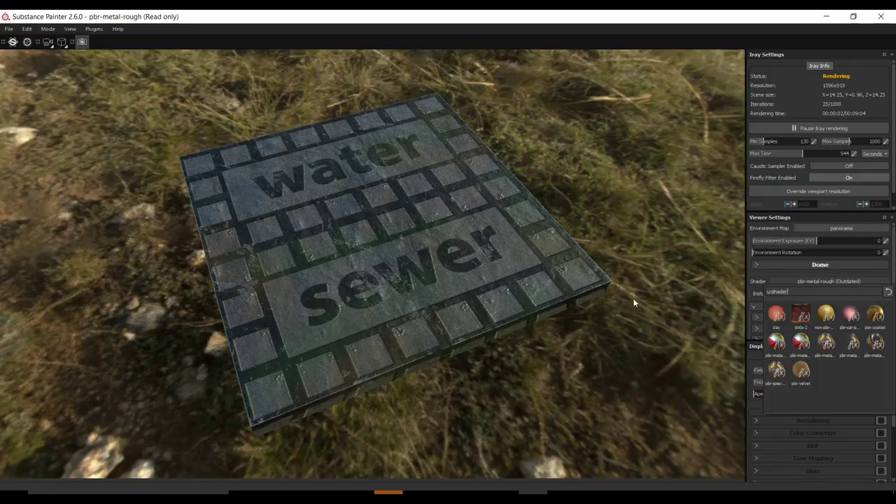
click(827, 228)
click(850, 288)
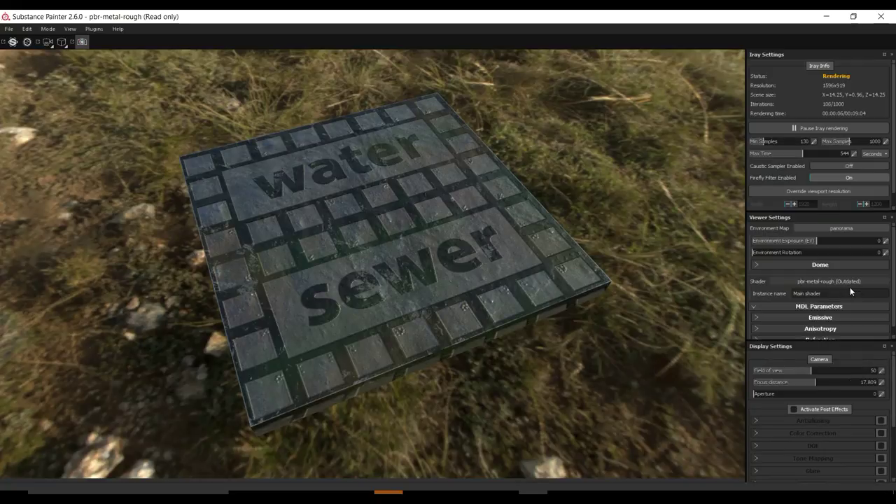
click(846, 231)
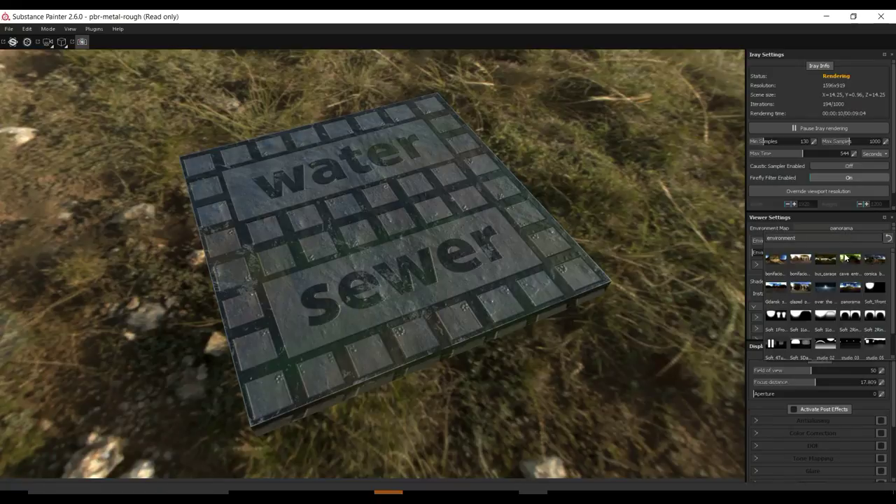
key(Escape)
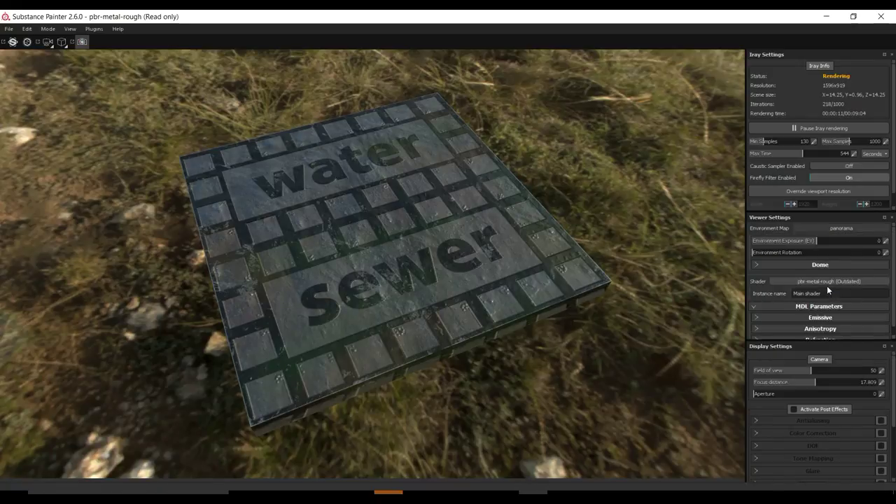
click(839, 233)
key(Left)
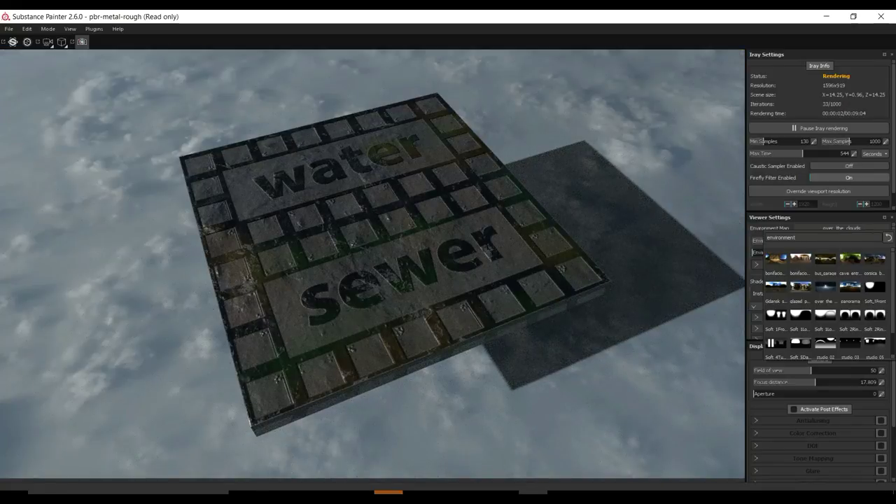
click(850, 287)
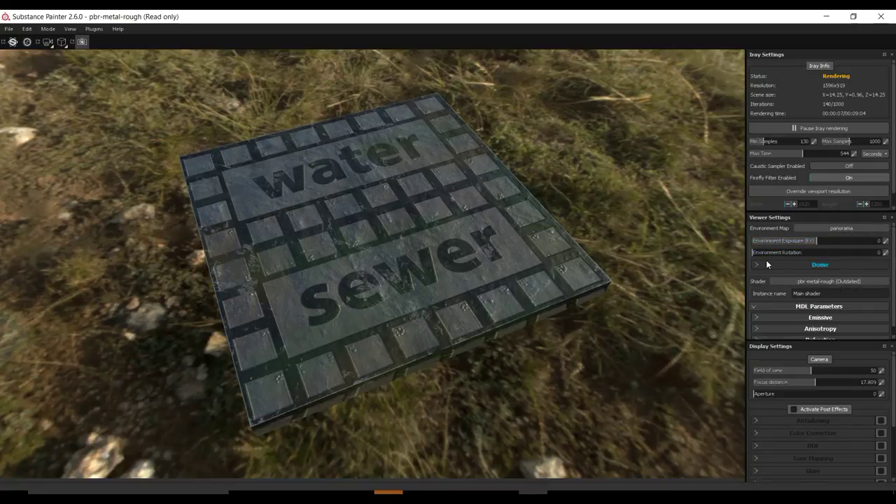
mouse_move(753, 253)
mouse_down()
mouse_move(782, 254)
mouse_move(760, 259)
mouse_up()
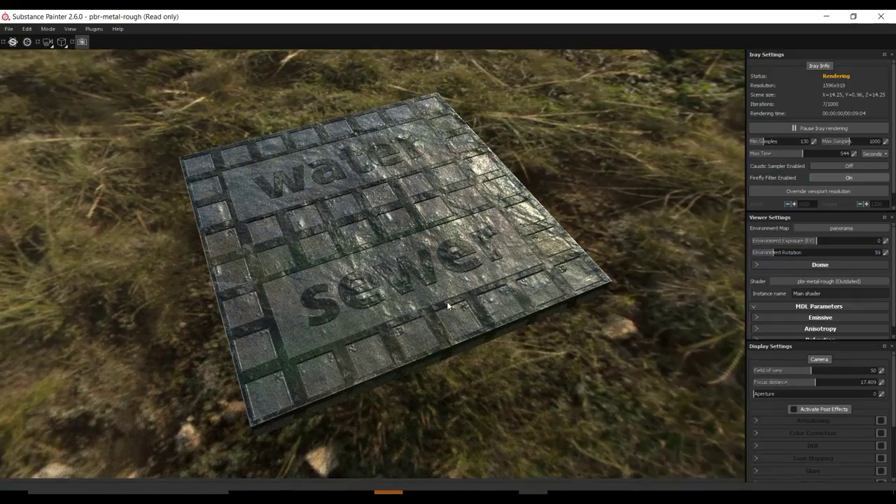
alt+drag(468, 272, 393, 297)
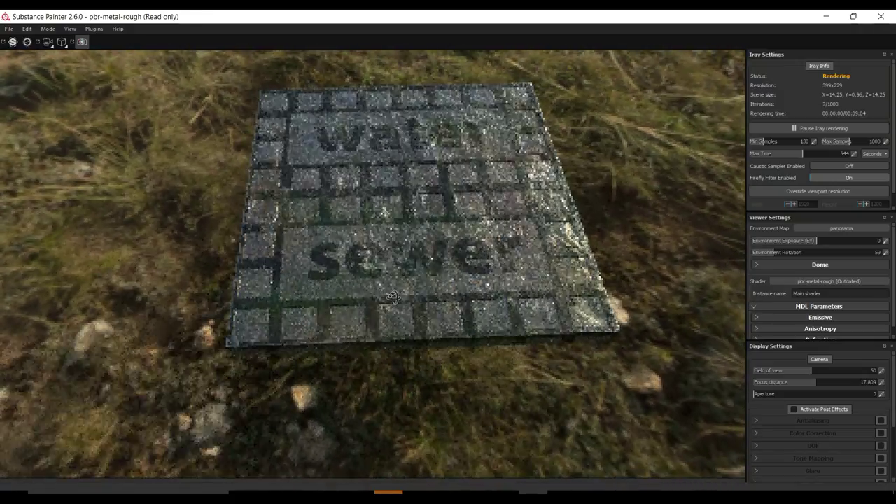
Step: Switch the environment map to bonifacio_street and rotate the environment to 146
click(847, 229)
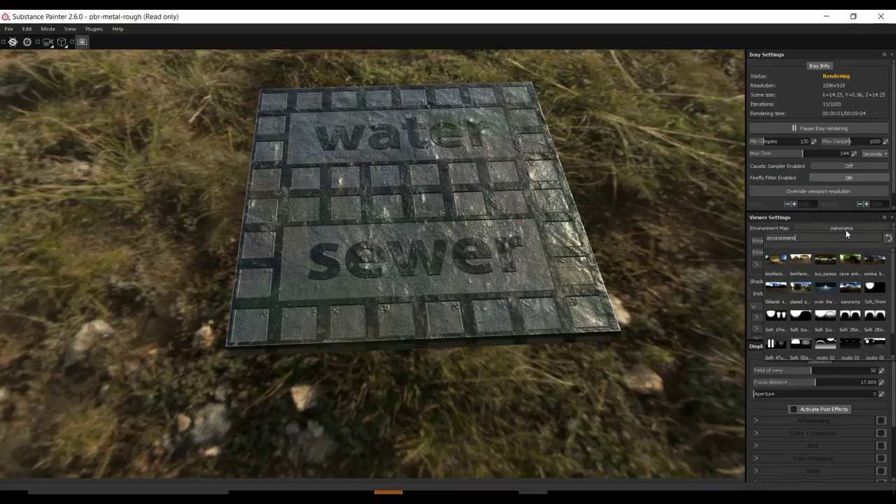
click(802, 258)
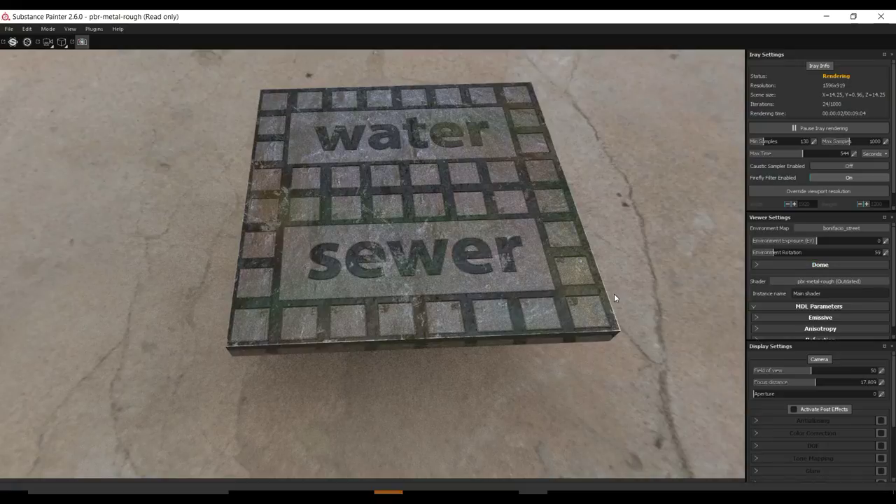
scroll(560, 346, up, 2)
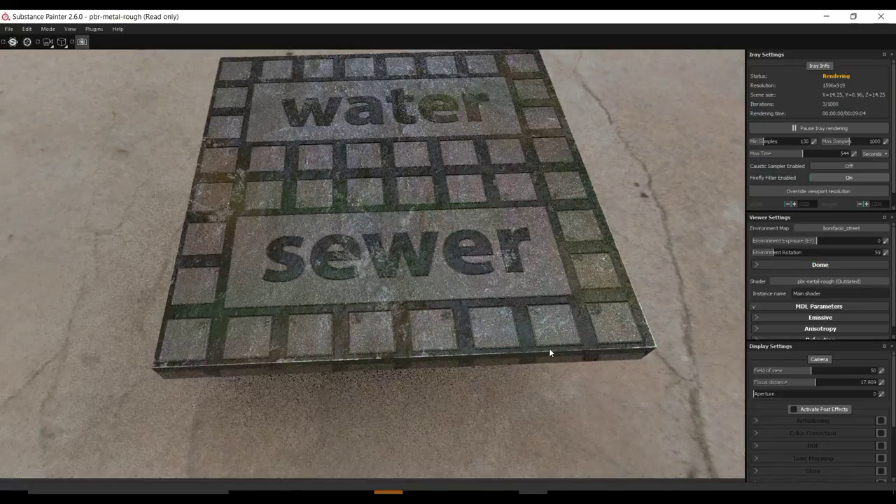
scroll(549, 349, down, 2)
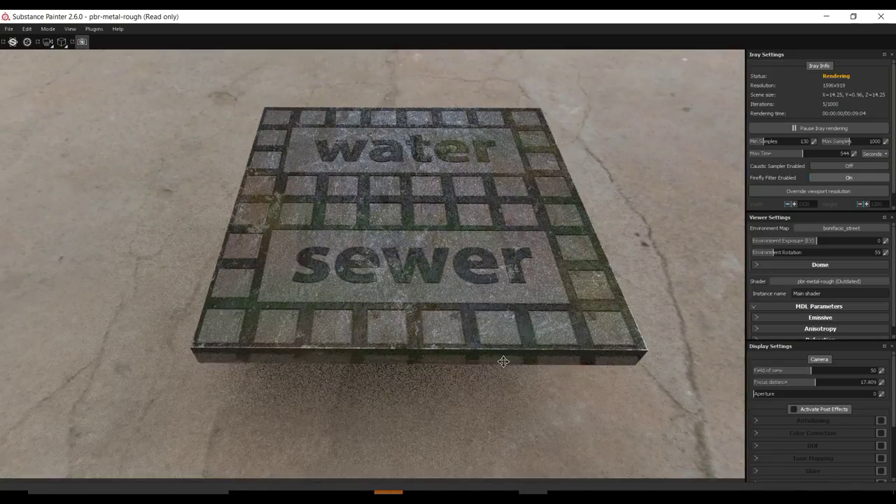
middle_drag(503, 361, 504, 362)
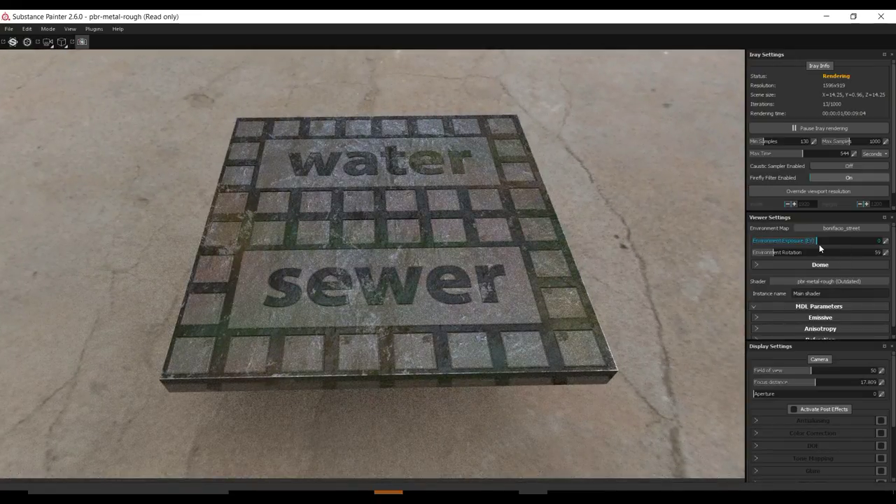
drag(777, 250, 804, 264)
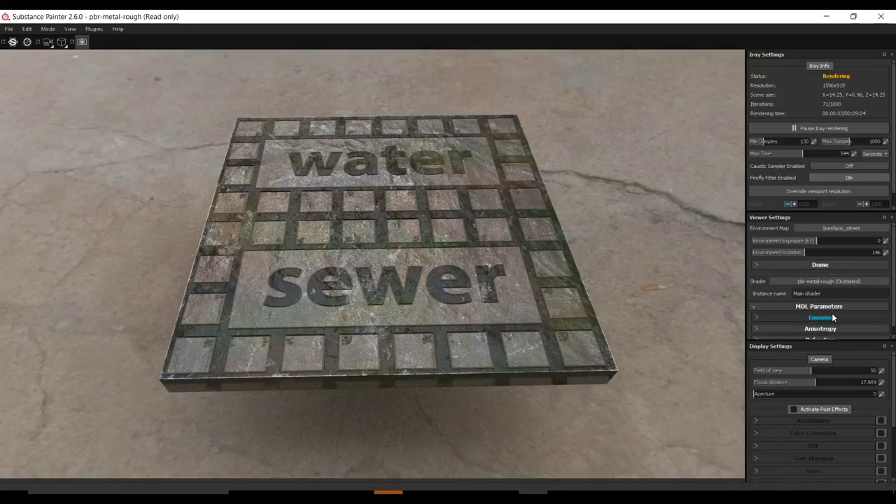
scroll(832, 313, down, 1)
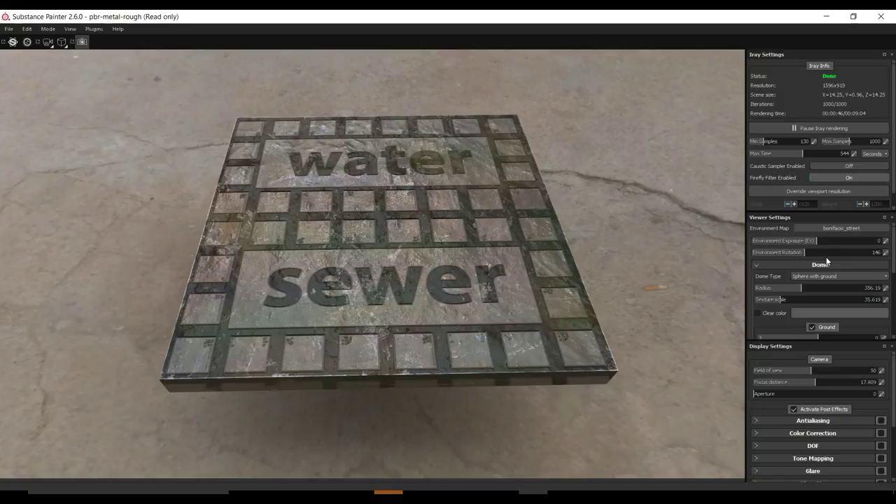
Step: Enable Clear color in the Dome settings and set it to white
click(759, 314)
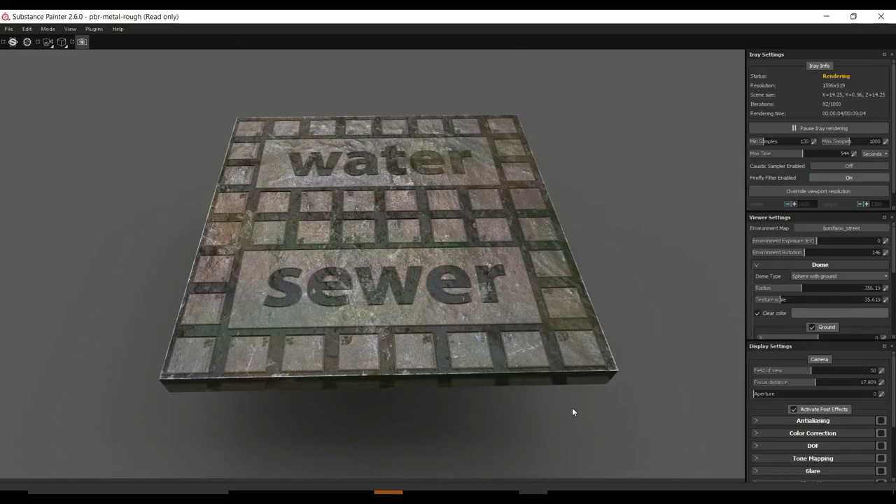
click(822, 312)
drag(814, 314, 748, 286)
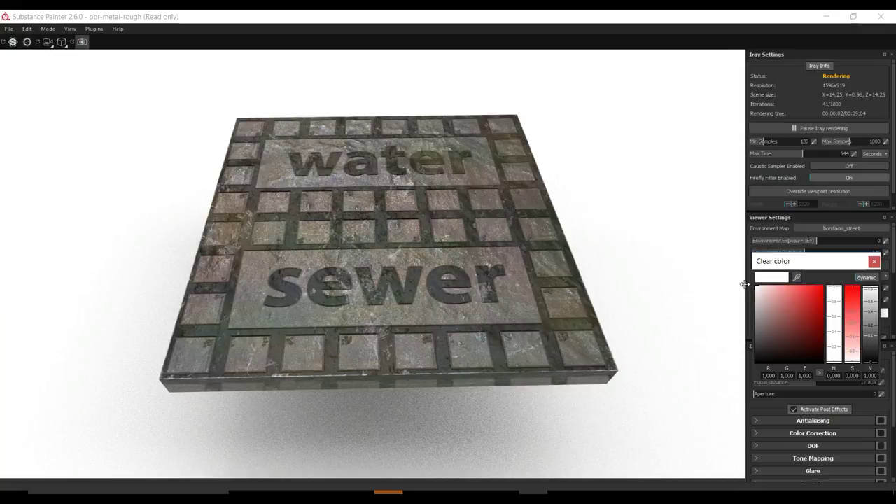
click(874, 262)
scroll(801, 293, down, 3)
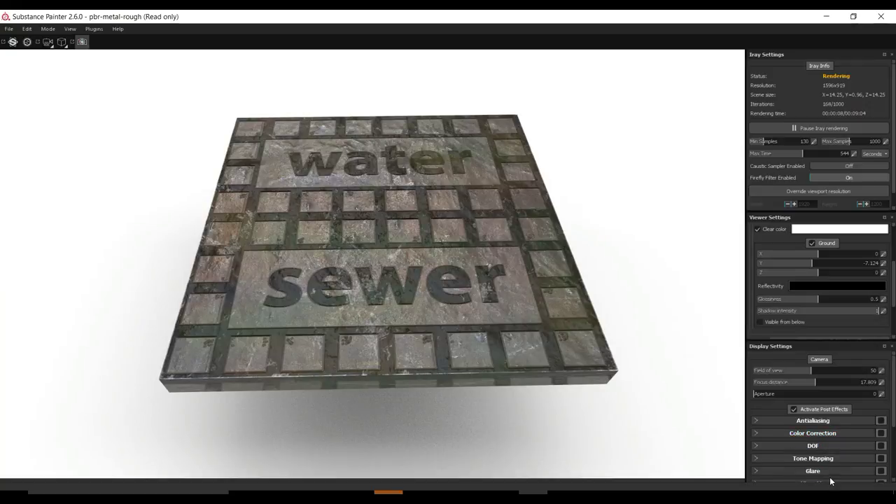
scroll(826, 441, down, 3)
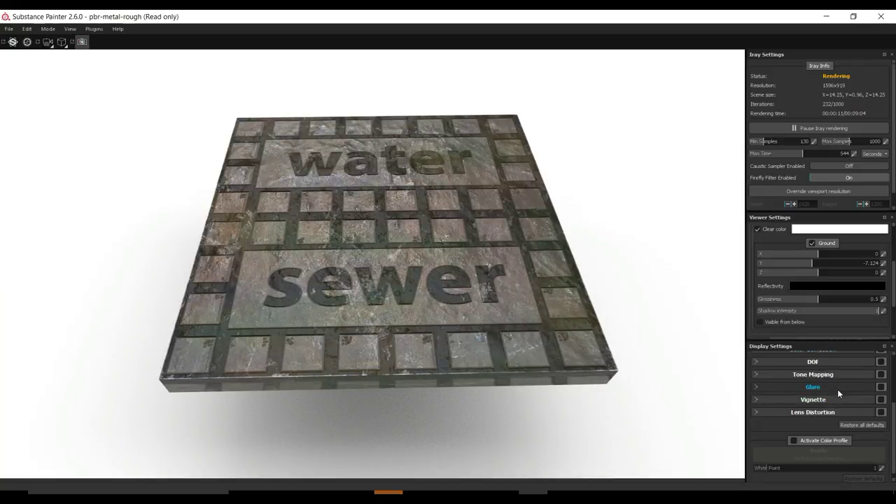
scroll(838, 389, down, 1)
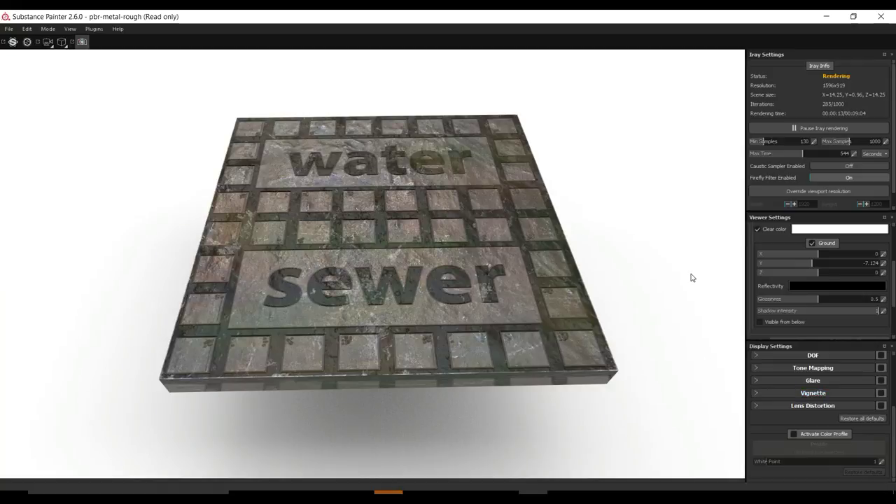
Step: Frame the whole plate with F, zoom in, and let Iray finish 1000/1000 iterations
key(f)
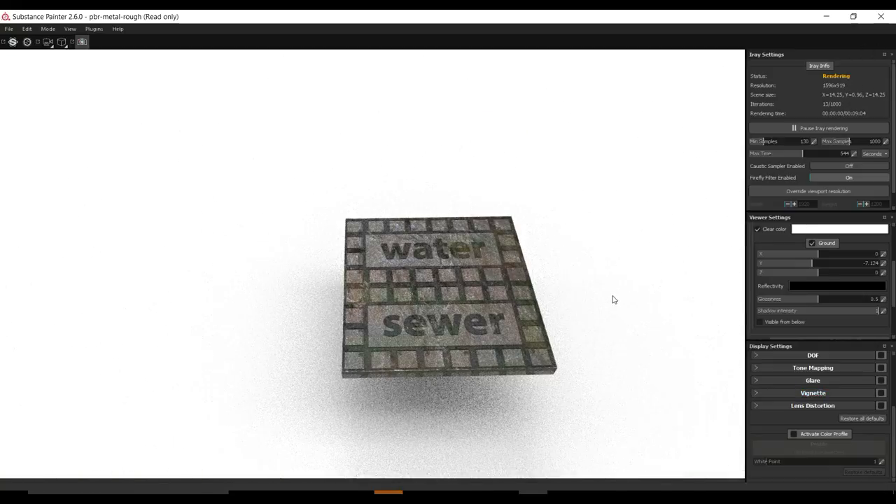
scroll(610, 301, up, 5)
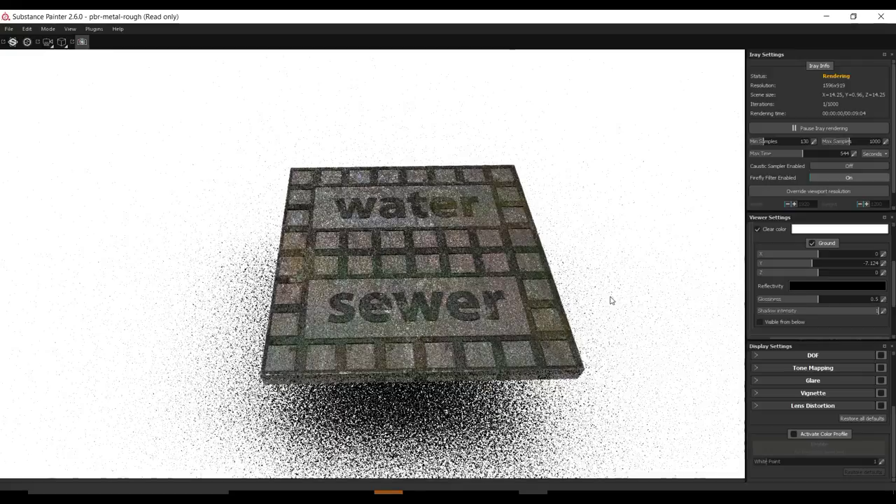
scroll(611, 300, up, 2)
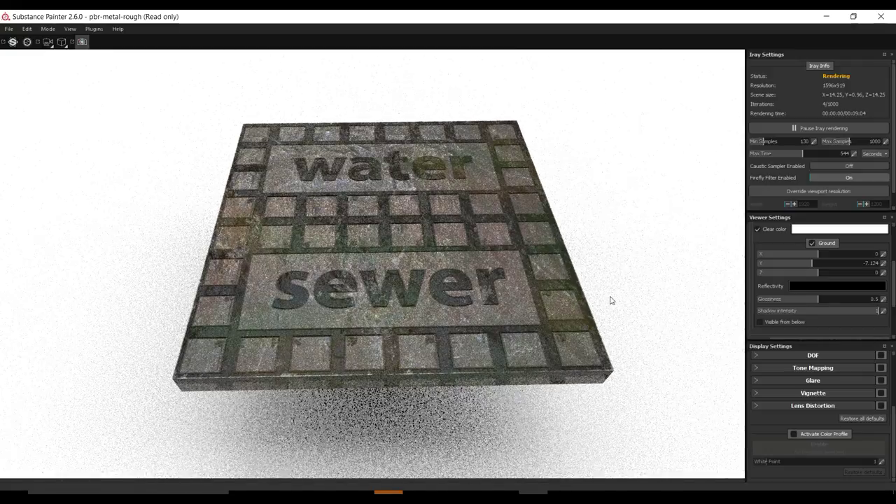